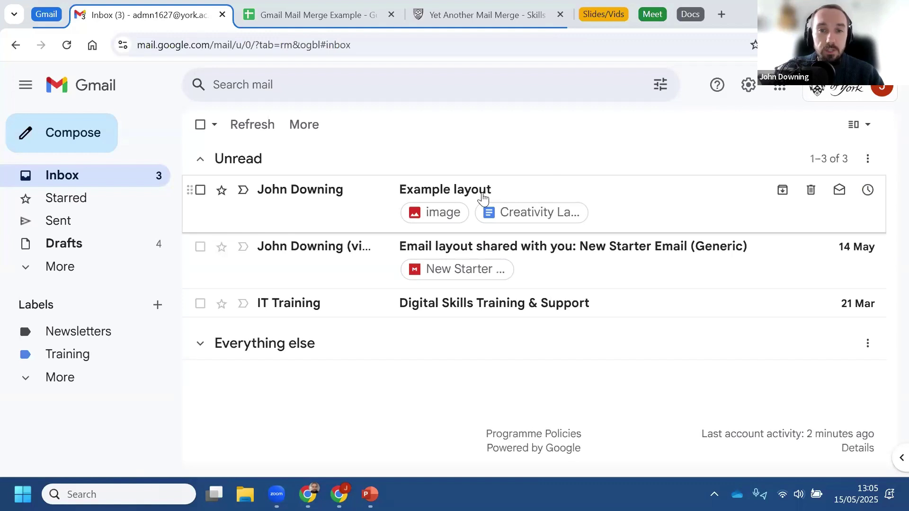
# Step: Open the Example layout email, scroll through it, then return to the inbox list
pyautogui.click(482, 203)
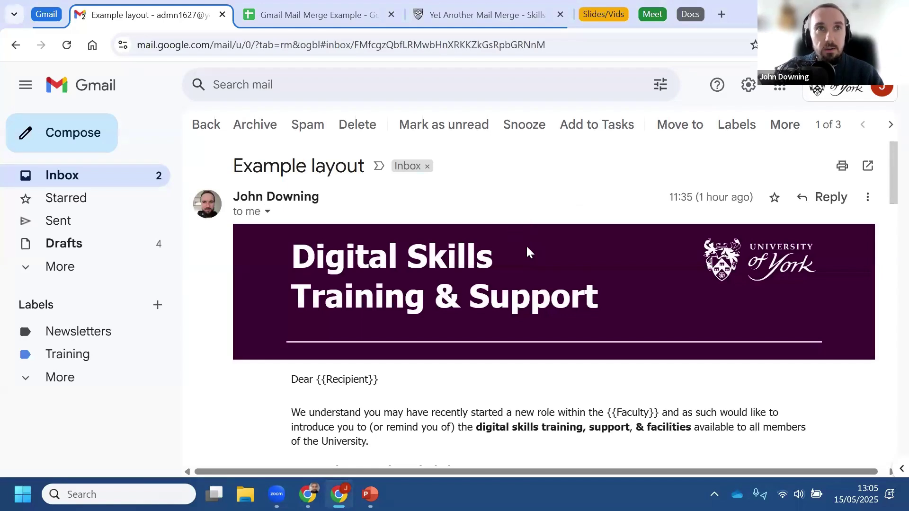
pyautogui.scroll(-2, 526, 245)
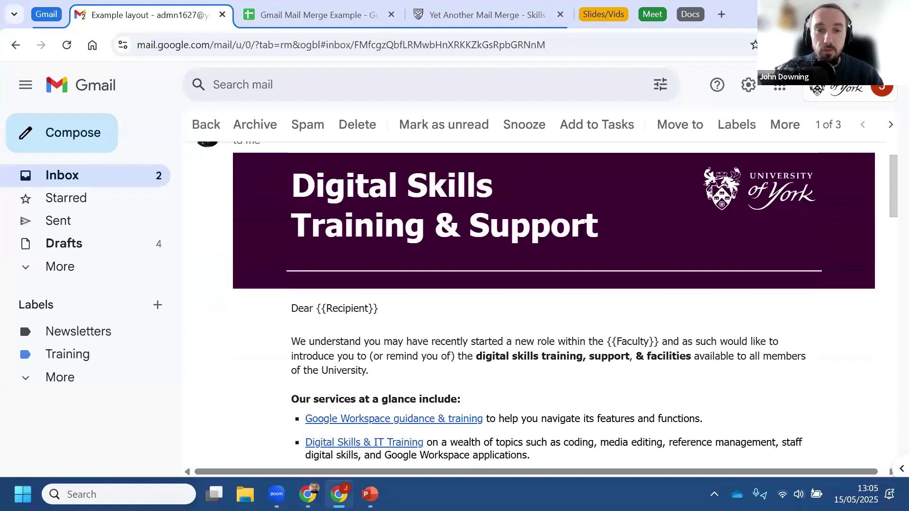
pyautogui.scroll(-7, 563, 262)
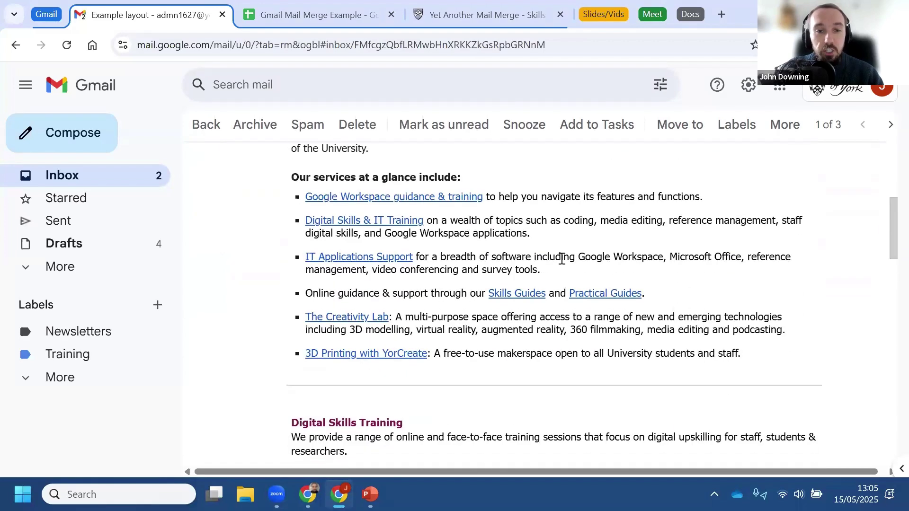
pyautogui.scroll(-3, 512, 265)
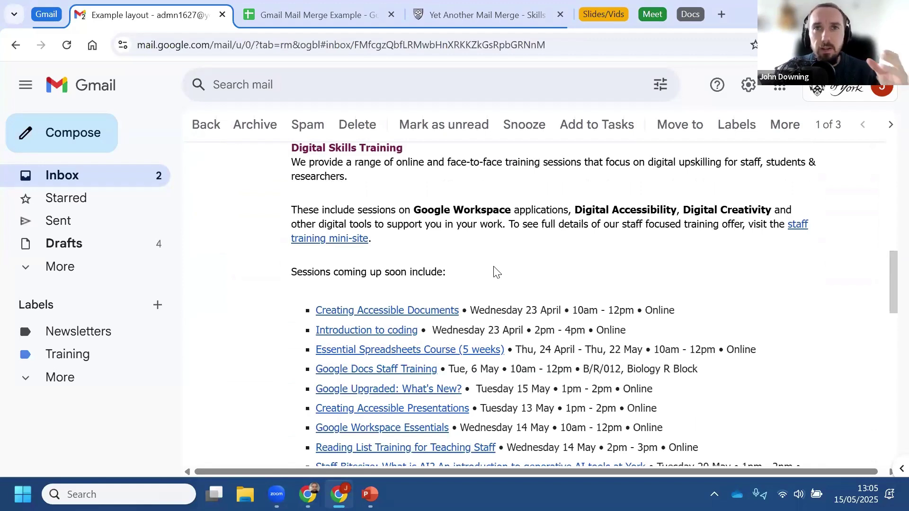
pyautogui.scroll(-9, 493, 272)
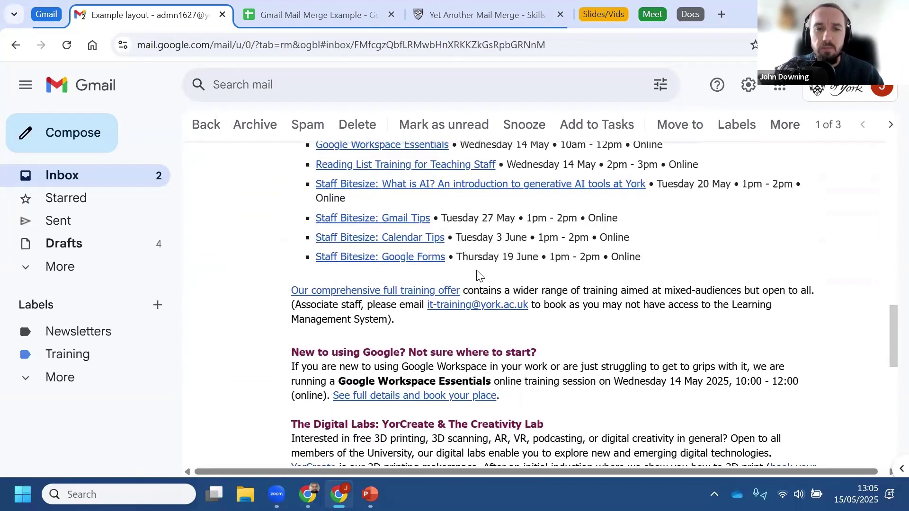
pyautogui.scroll(-5, 478, 270)
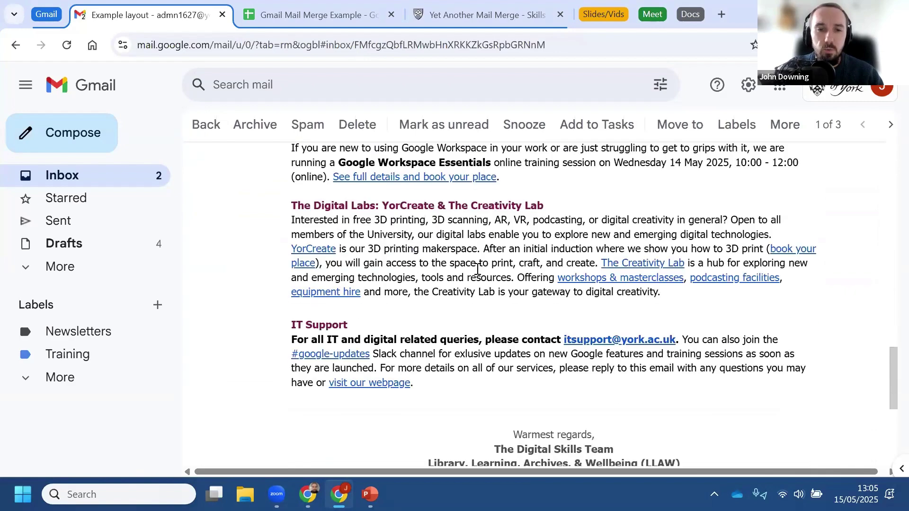
pyautogui.scroll(20, 474, 268)
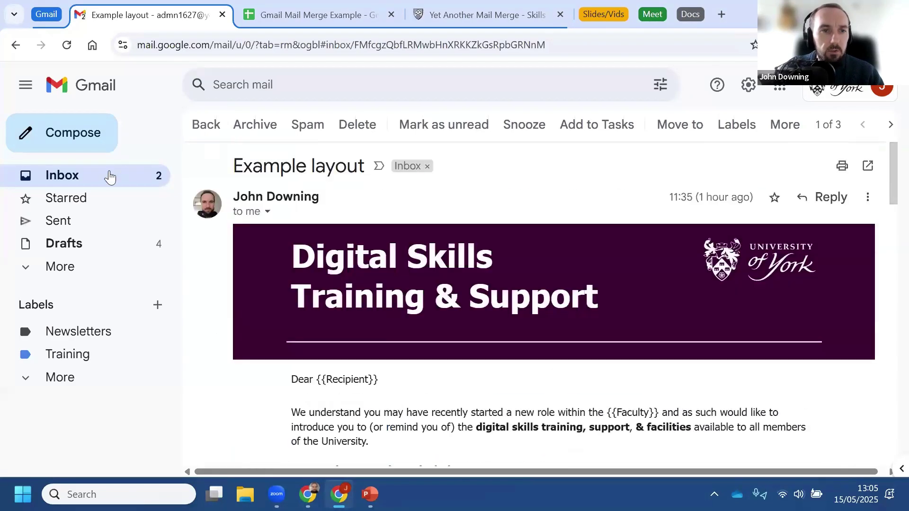
pyautogui.click(109, 177)
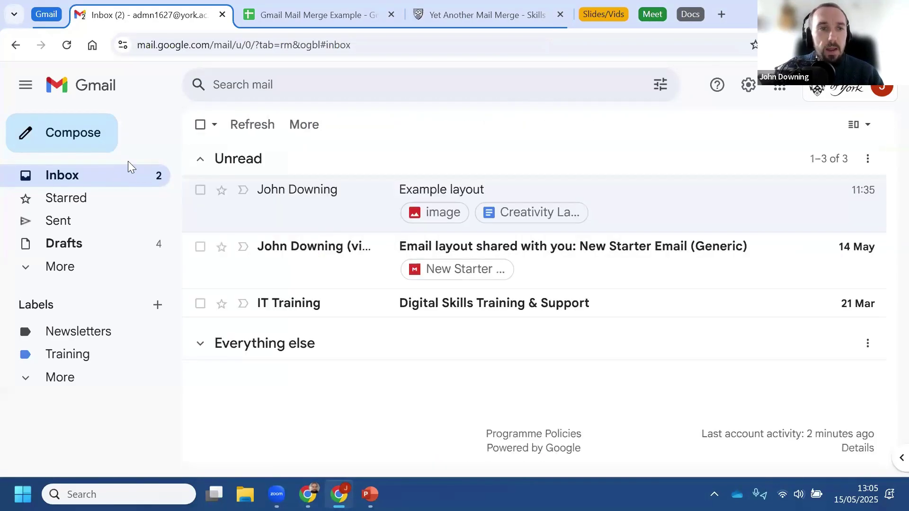
# Step: Start a new message, show the saved layouts under My layouts, and begin a new layout
pyautogui.click(58, 144)
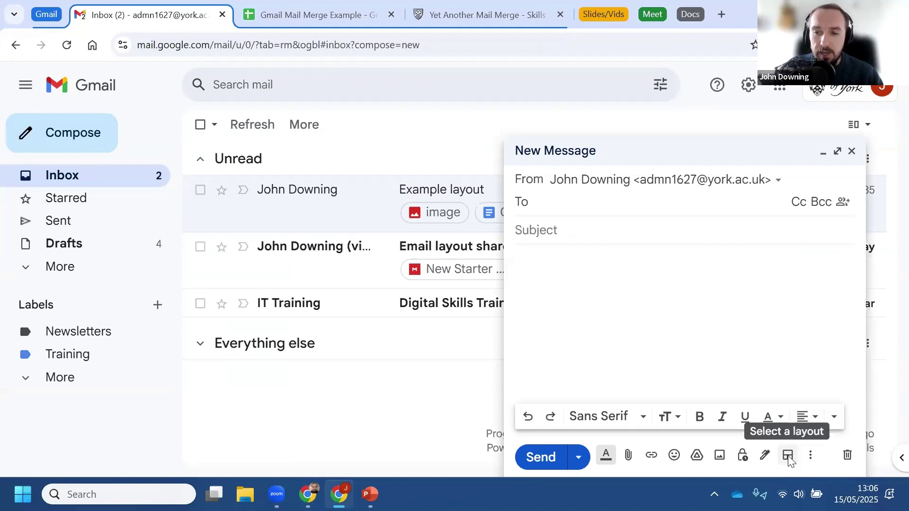
pyautogui.click(787, 455)
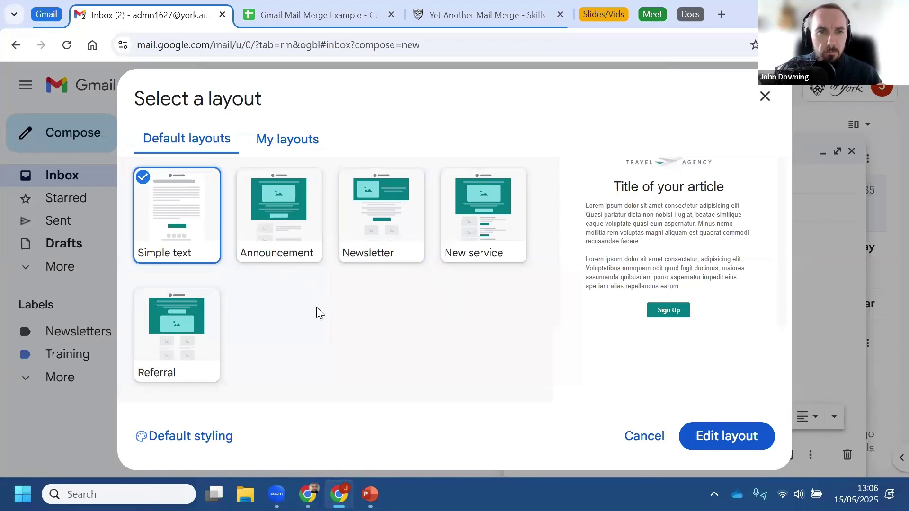
pyautogui.click(296, 147)
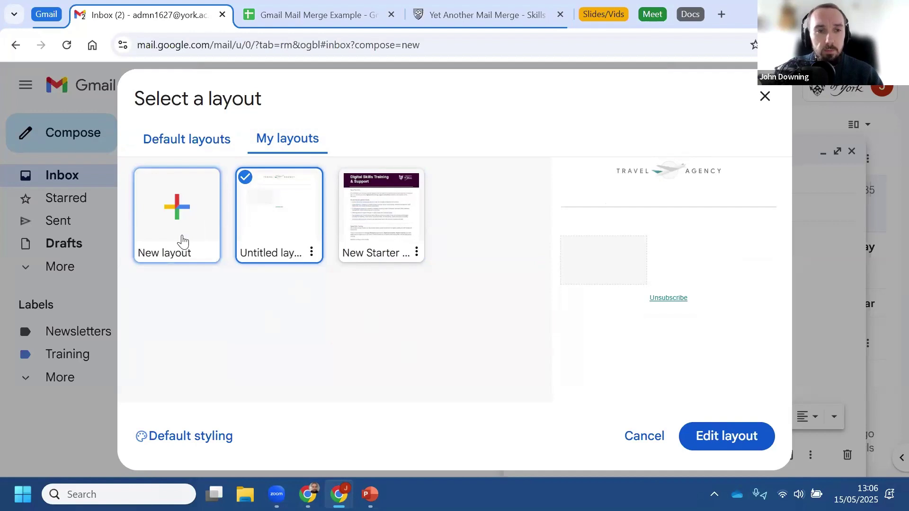
pyautogui.click(183, 242)
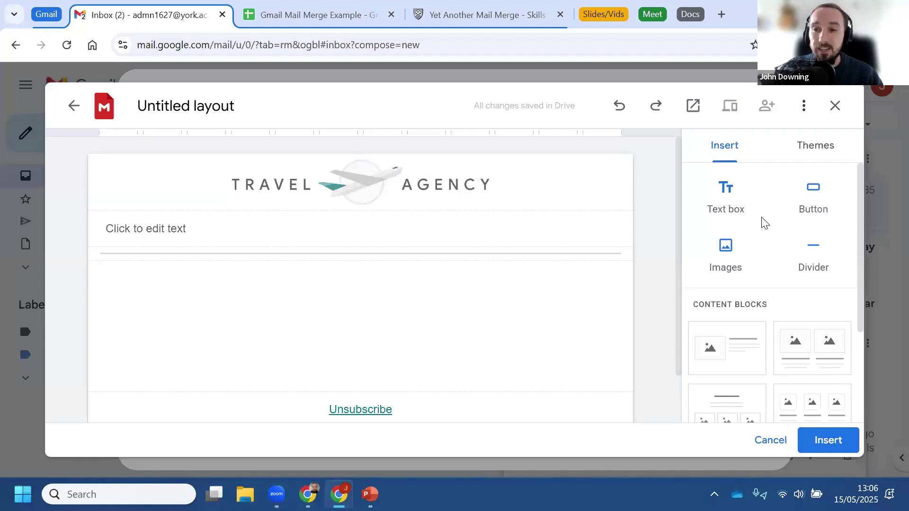
# Step: Add a text box beneath the header and a two-column image and text block
pyautogui.scroll(-3, 764, 222)
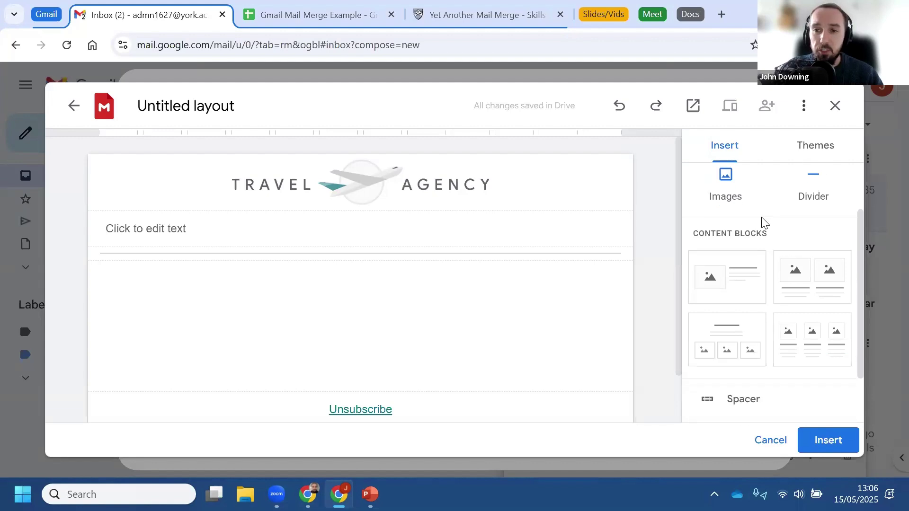
pyautogui.scroll(3, 764, 241)
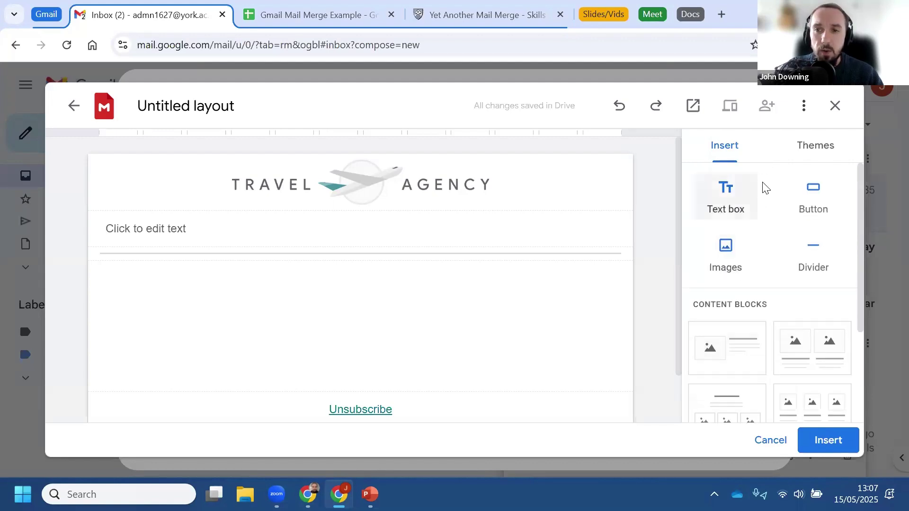
pyautogui.click(728, 213)
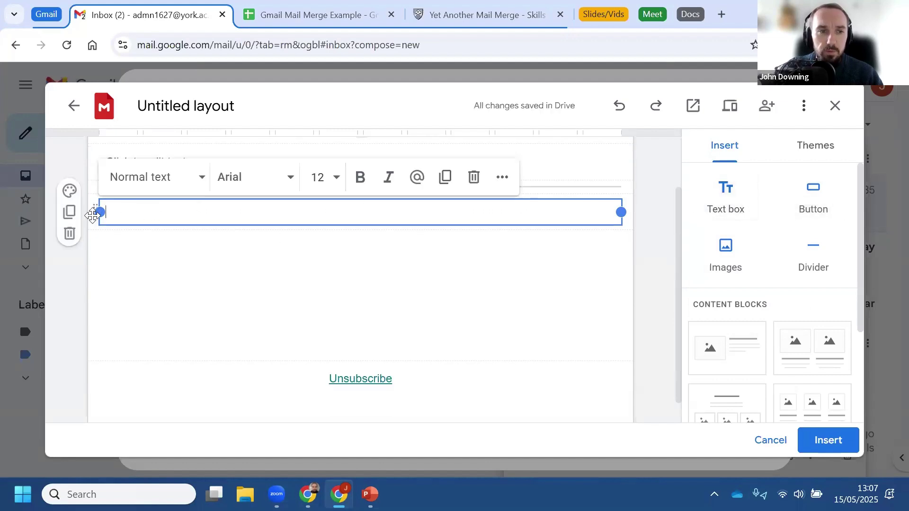
pyautogui.moveTo(93, 215); pyautogui.dragTo(112, 211)
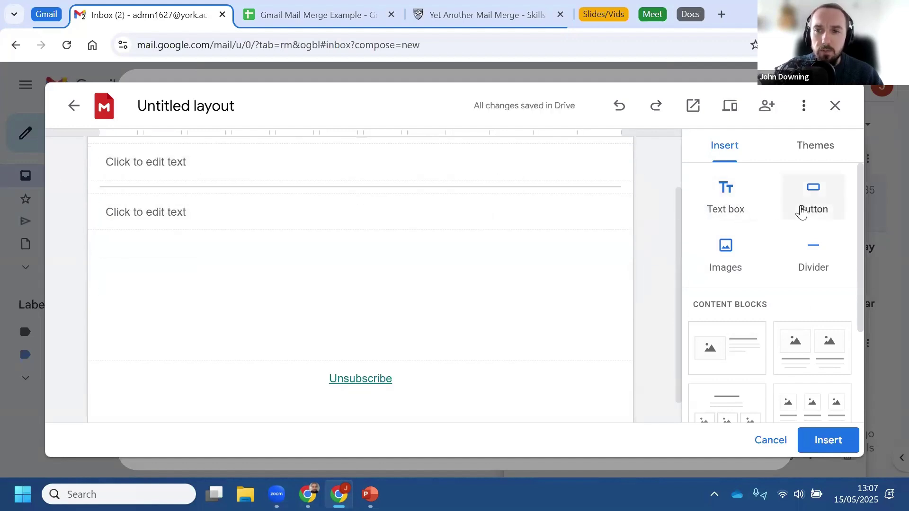
pyautogui.scroll(-3, 754, 251)
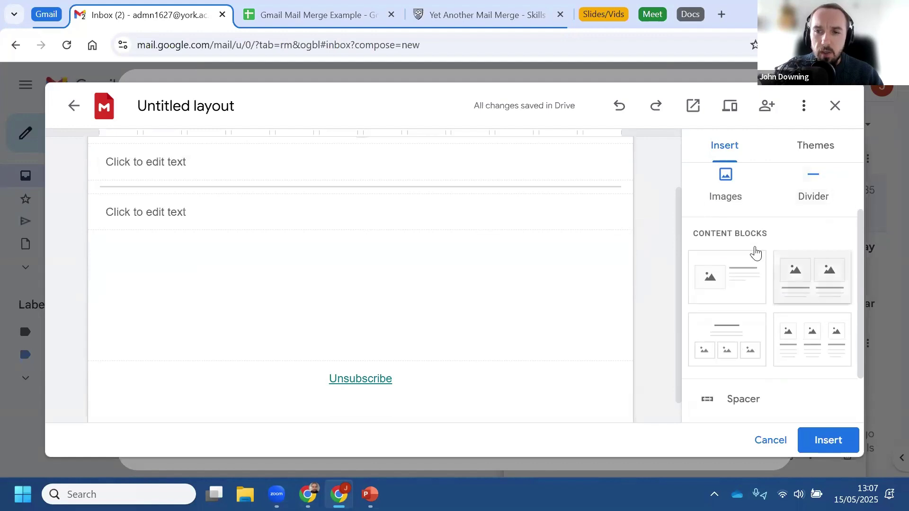
pyautogui.click(819, 214)
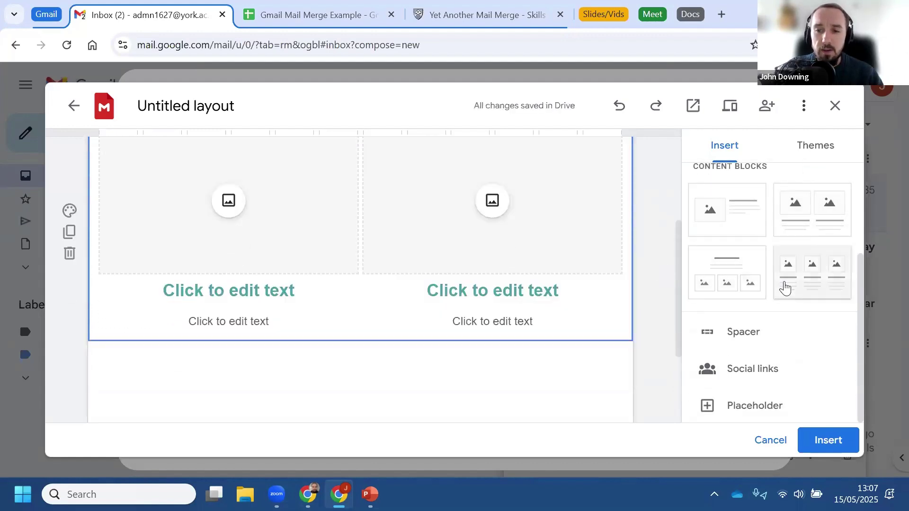
# Step: Review the colour themes, preview the email, exit the preview and go back to the layouts
pyautogui.scroll(3, 758, 286)
pyautogui.scroll(3, 612, 282)
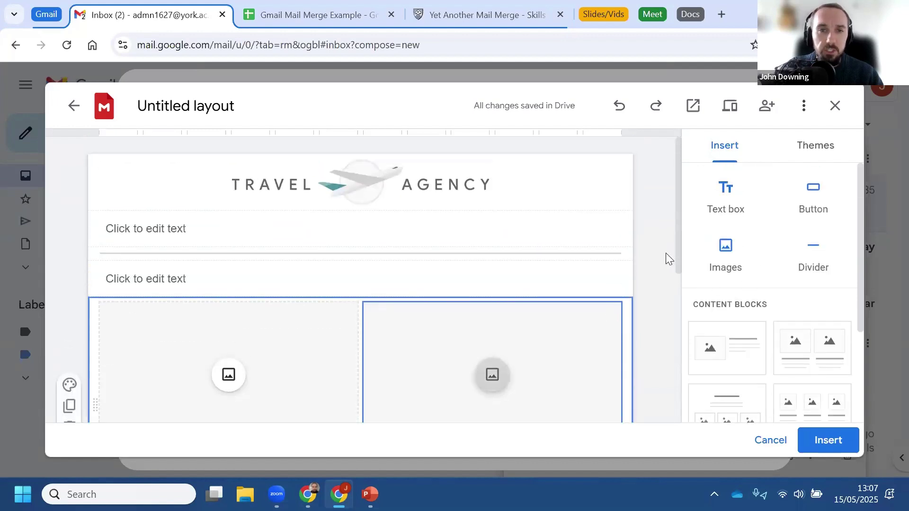
pyautogui.click(820, 154)
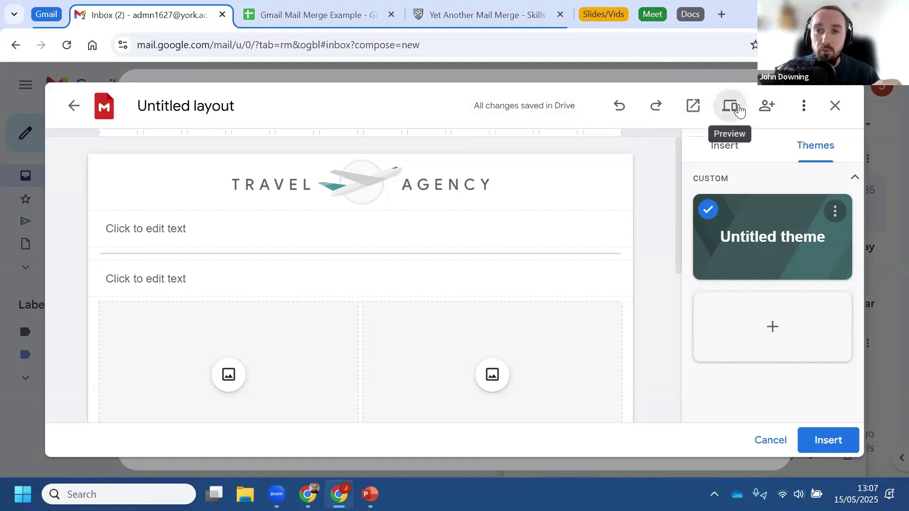
pyautogui.click(740, 113)
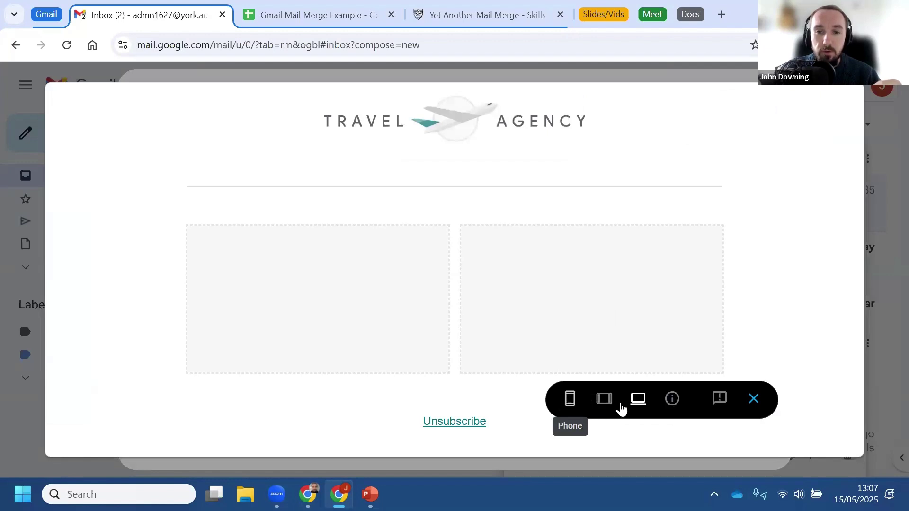
pyautogui.click(753, 400)
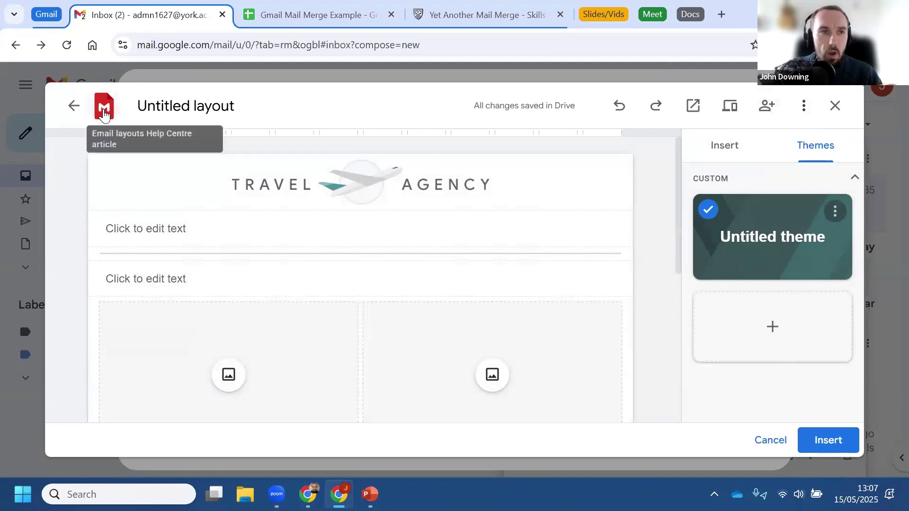
pyautogui.click(67, 110)
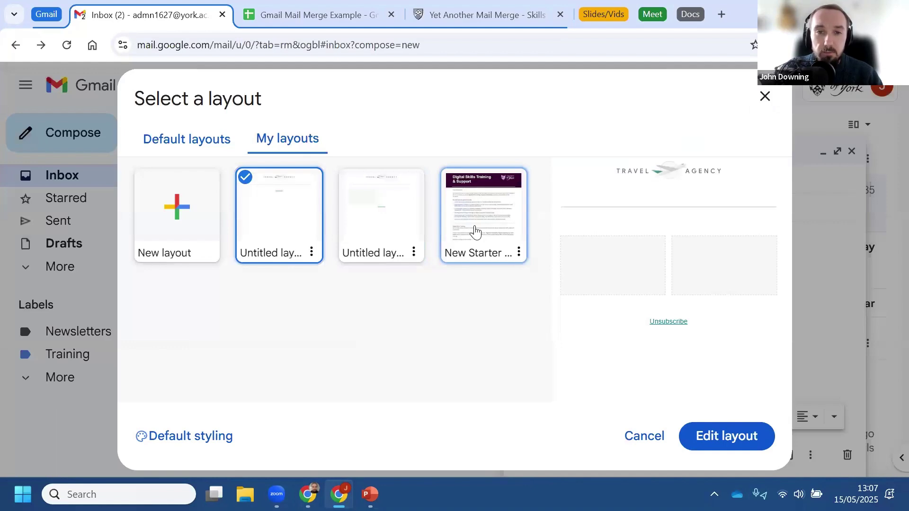
# Step: Choose the Digital Skills Training New Starter layout, open it for editing, and insert it into the message
pyautogui.click(475, 232)
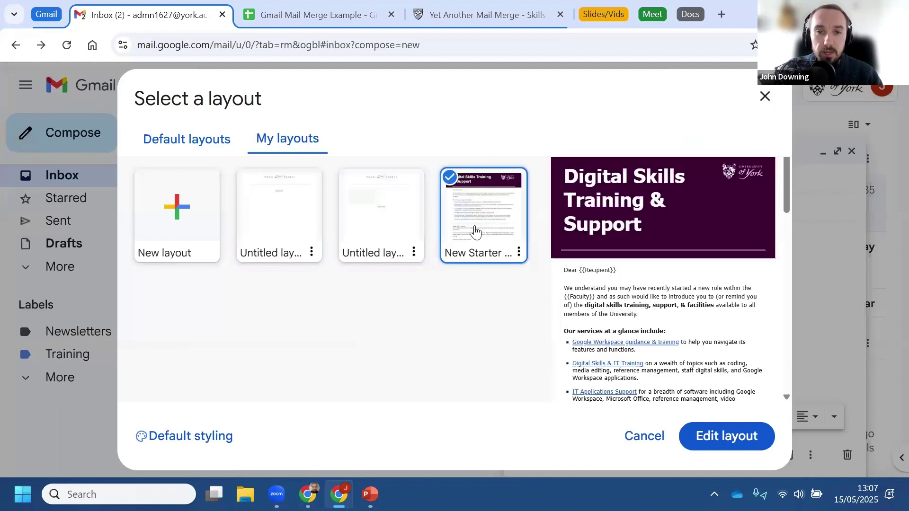
pyautogui.click(721, 441)
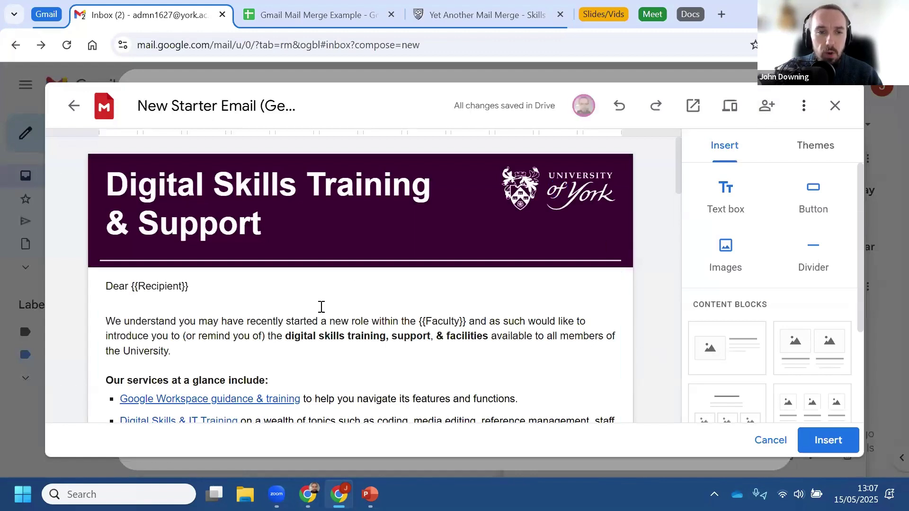
pyautogui.scroll(-1, 386, 346)
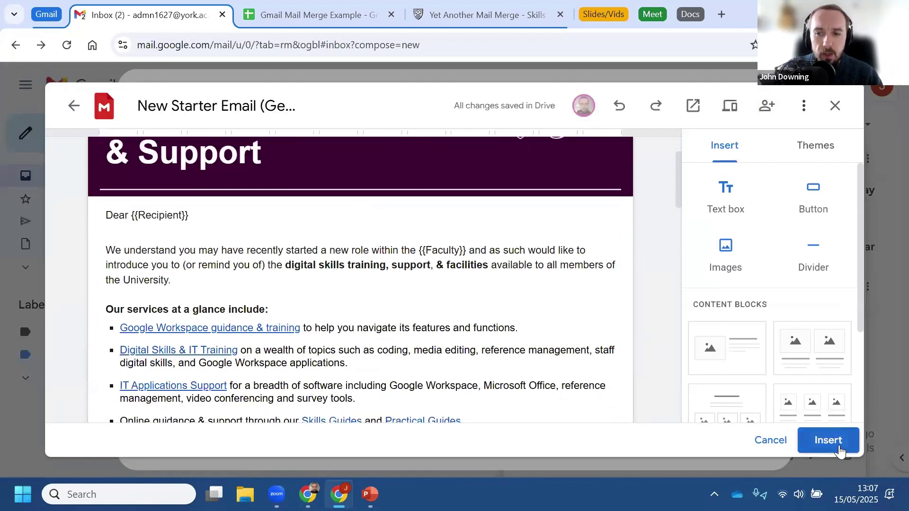
pyautogui.click(839, 449)
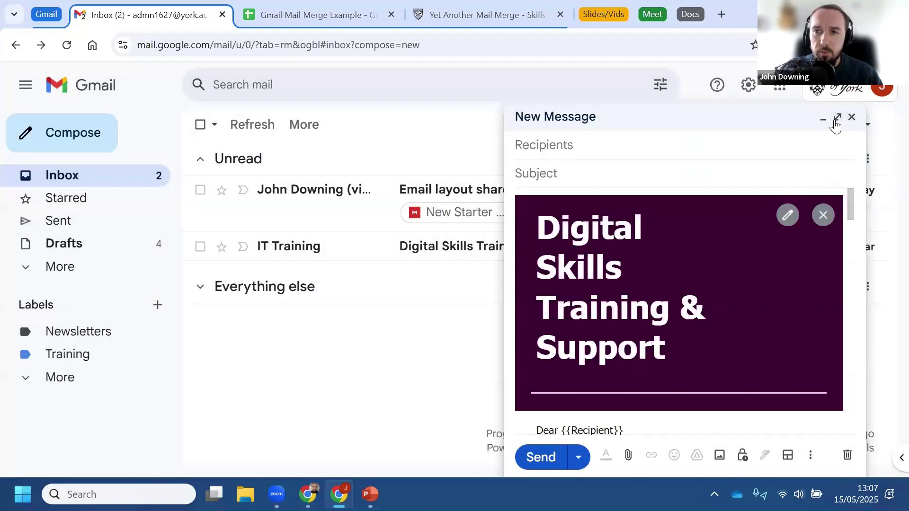
# Step: Enlarge the draft and briefly select, then deselect, words in the introduction sentence
pyautogui.click(837, 118)
pyautogui.scroll(-6, 420, 278)
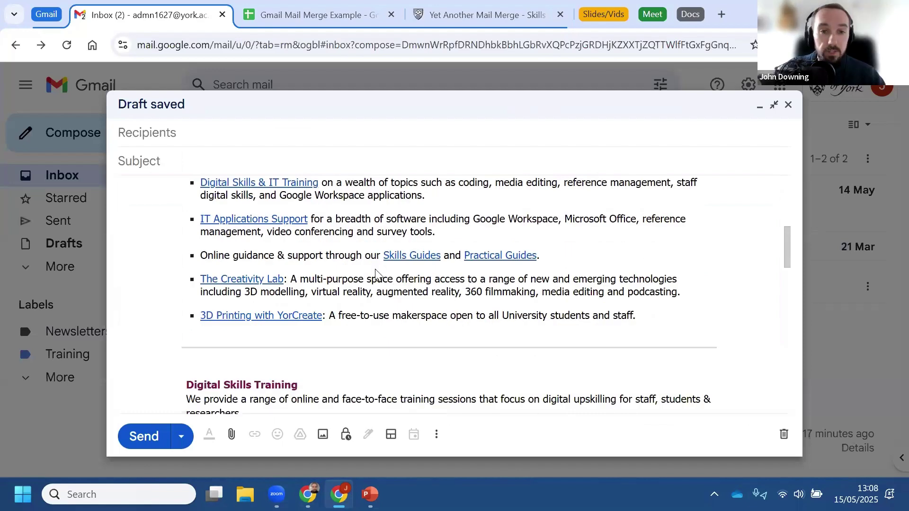
pyautogui.scroll(5, 378, 284)
pyautogui.moveTo(264, 309); pyautogui.dragTo(344, 310)
pyautogui.moveTo(353, 312); pyautogui.dragTo(372, 315)
pyautogui.click(390, 322)
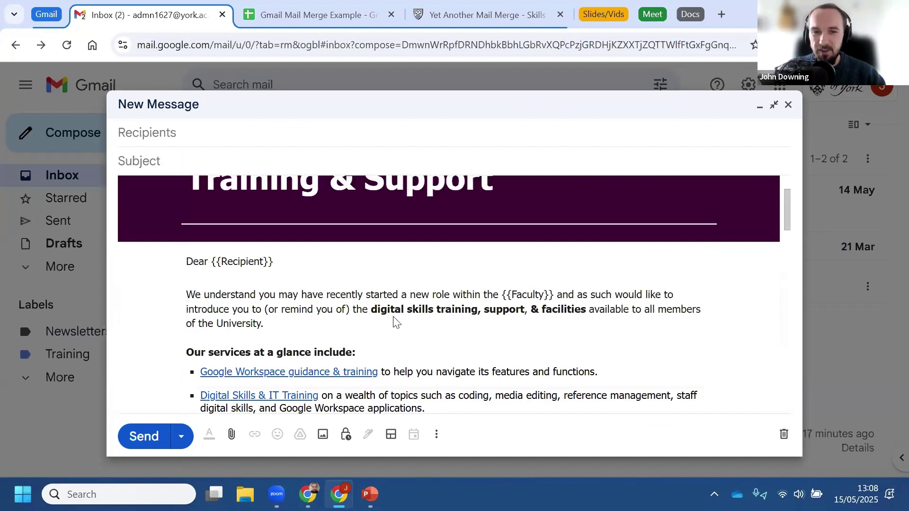
pyautogui.scroll(1, 434, 323)
pyautogui.scroll(2, 436, 325)
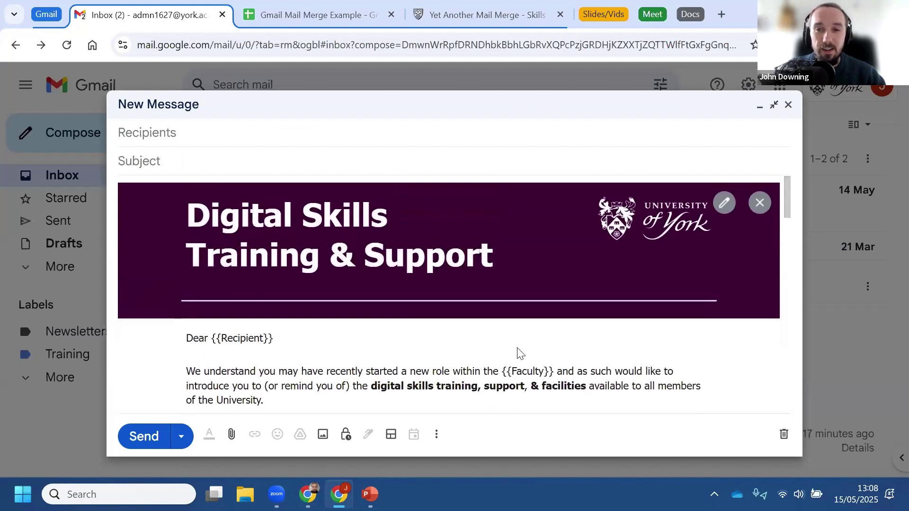
# Step: Open the layout editor, dismiss its extra options, leave it, and close the draft
pyautogui.click(723, 205)
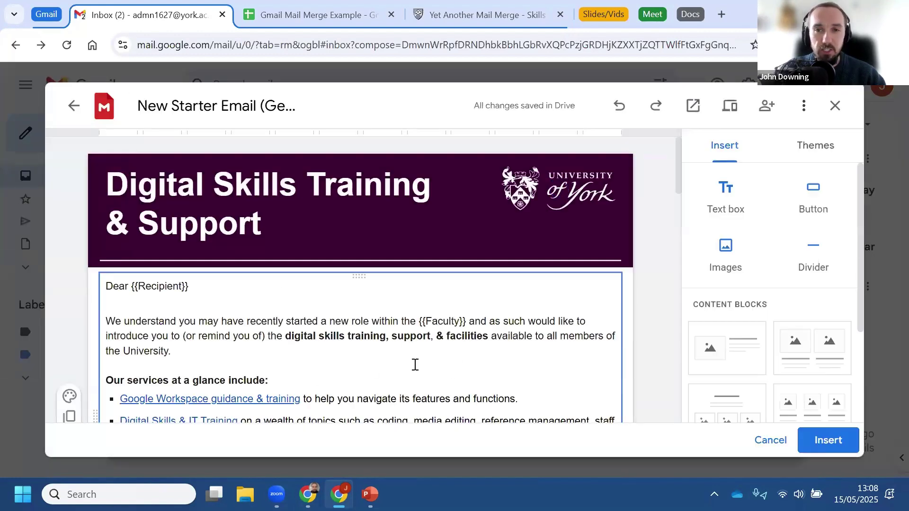
pyautogui.click(803, 105)
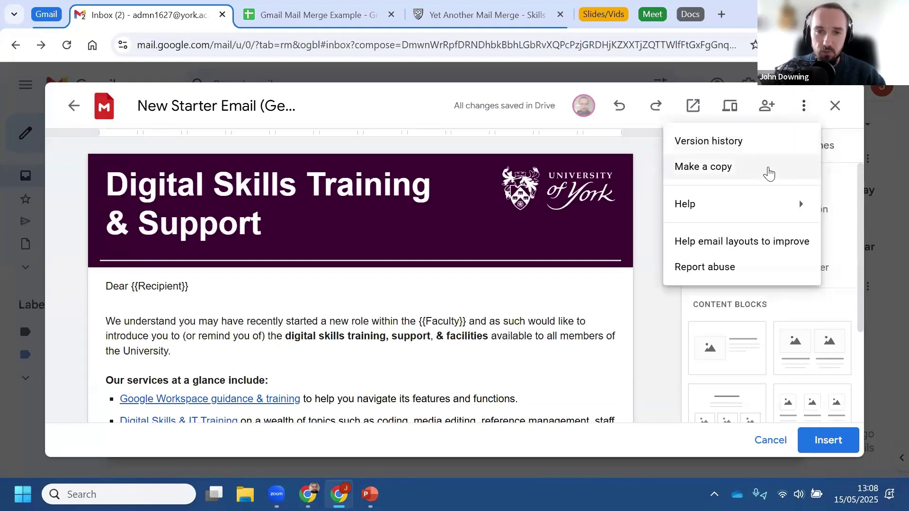
pyautogui.click(642, 323)
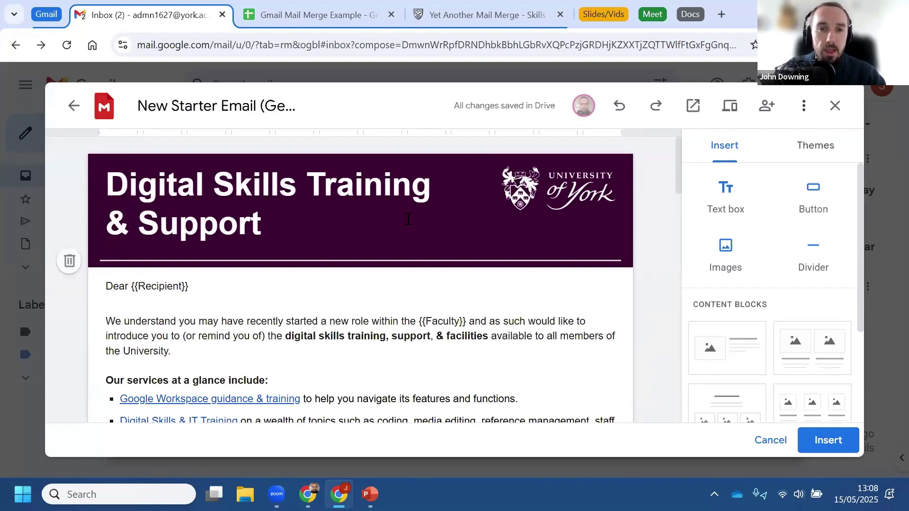
pyautogui.click(835, 106)
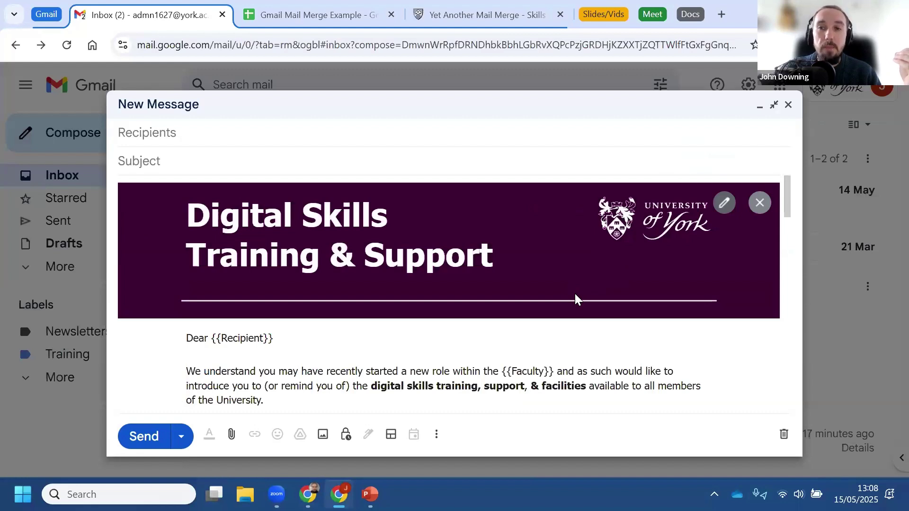
pyautogui.click(788, 105)
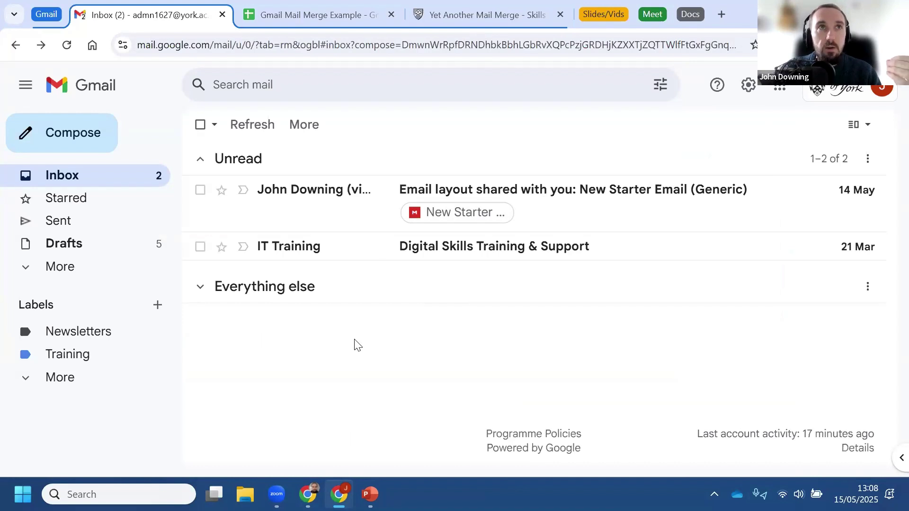
pyautogui.click(113, 221)
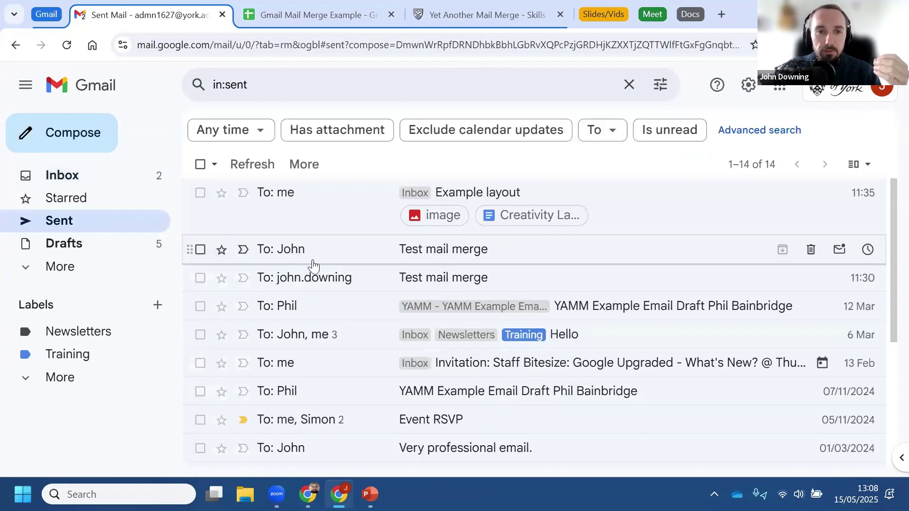
pyautogui.click(306, 284)
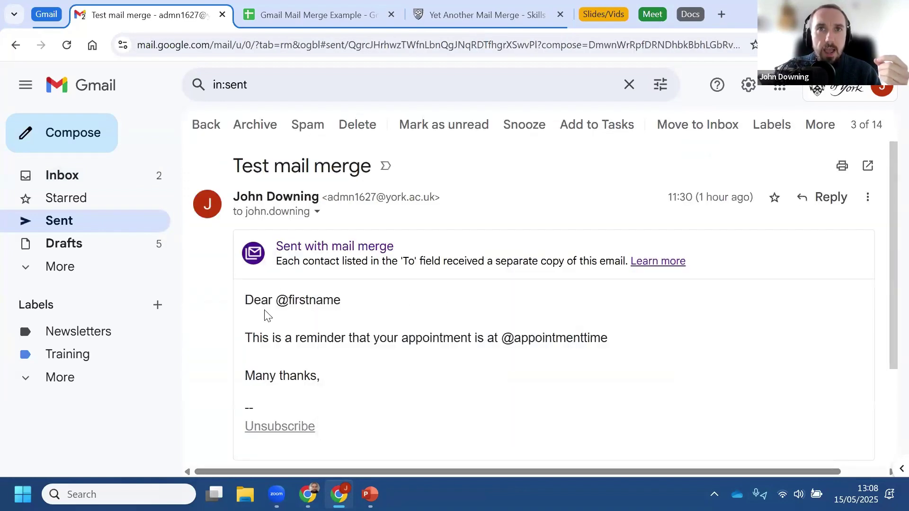
pyautogui.moveTo(277, 307); pyautogui.dragTo(351, 310)
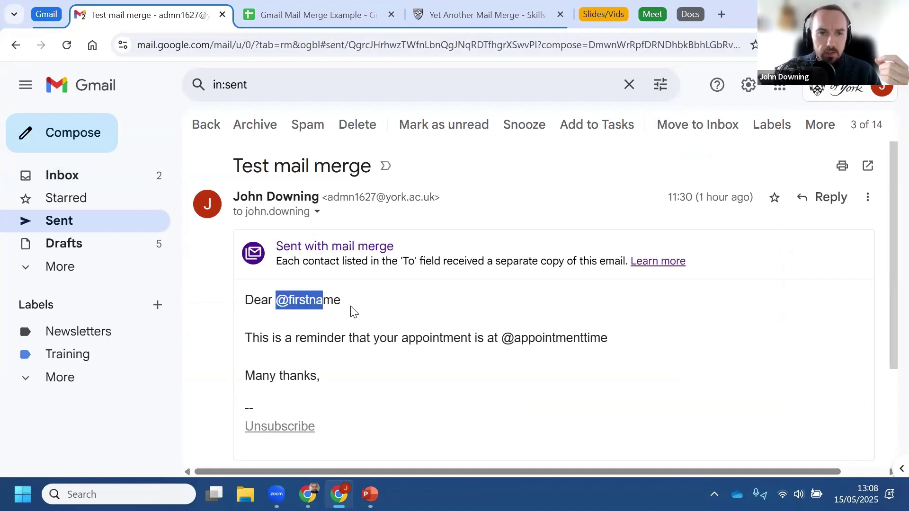
pyautogui.click(353, 312)
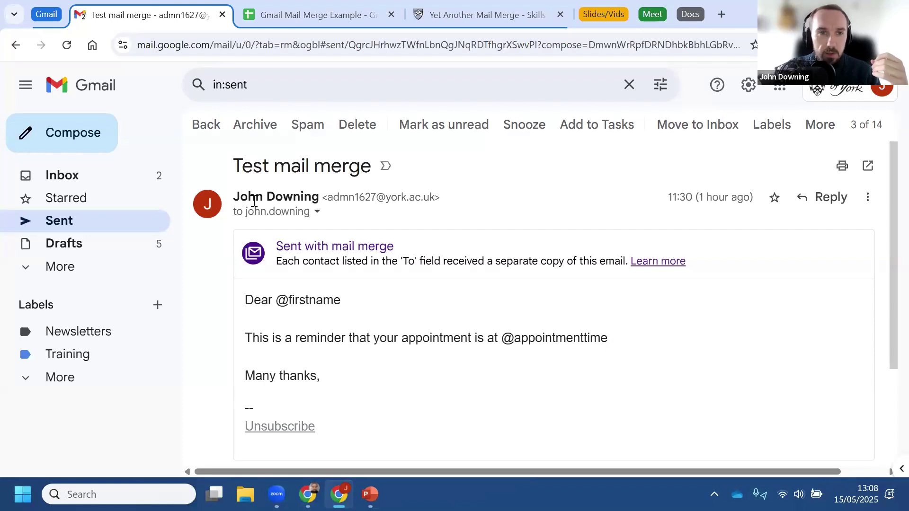
pyautogui.click(206, 127)
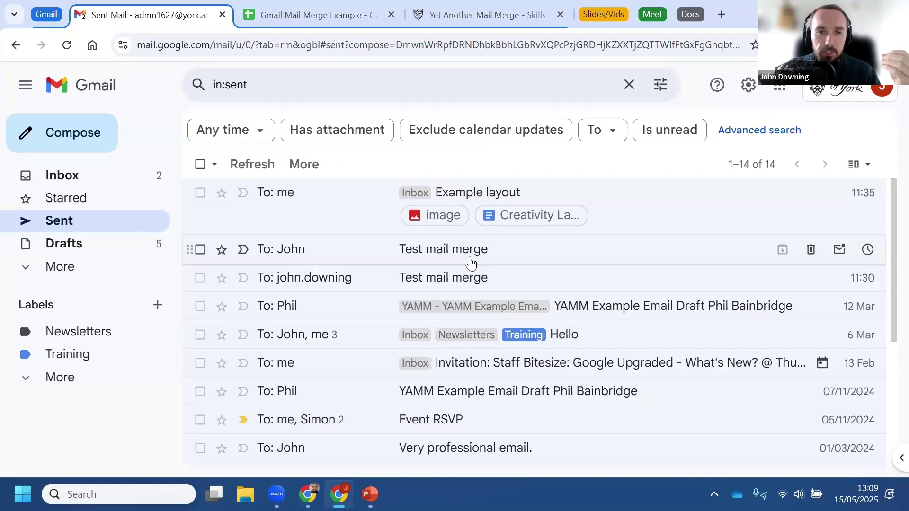
pyautogui.click(469, 257)
pyautogui.scroll(-2, 399, 323)
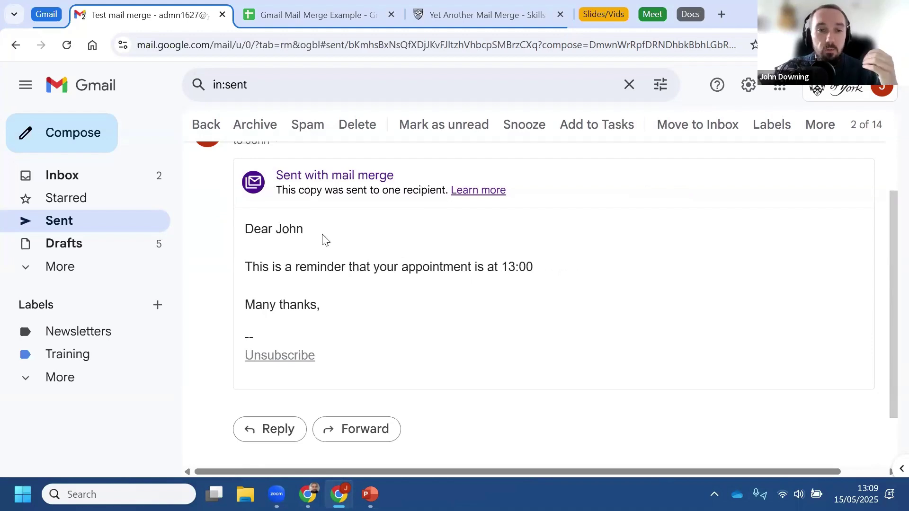
pyautogui.click(102, 175)
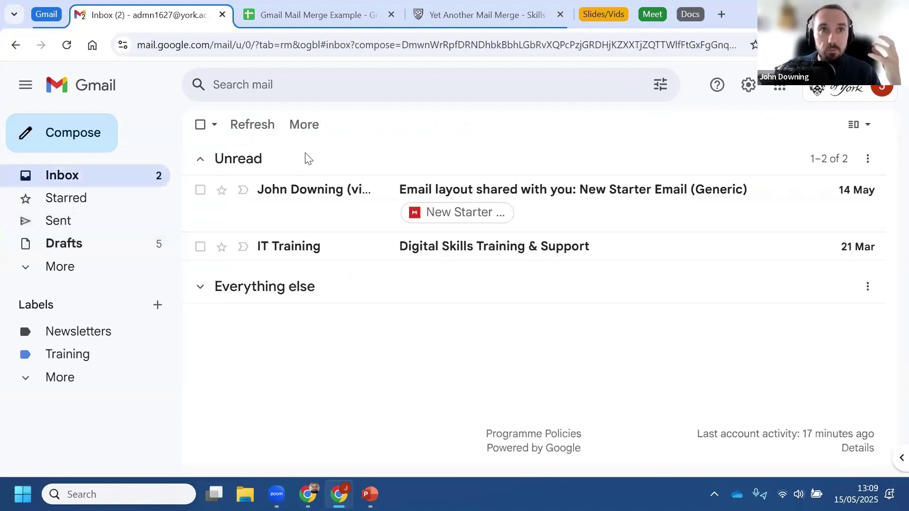
pyautogui.click(305, 16)
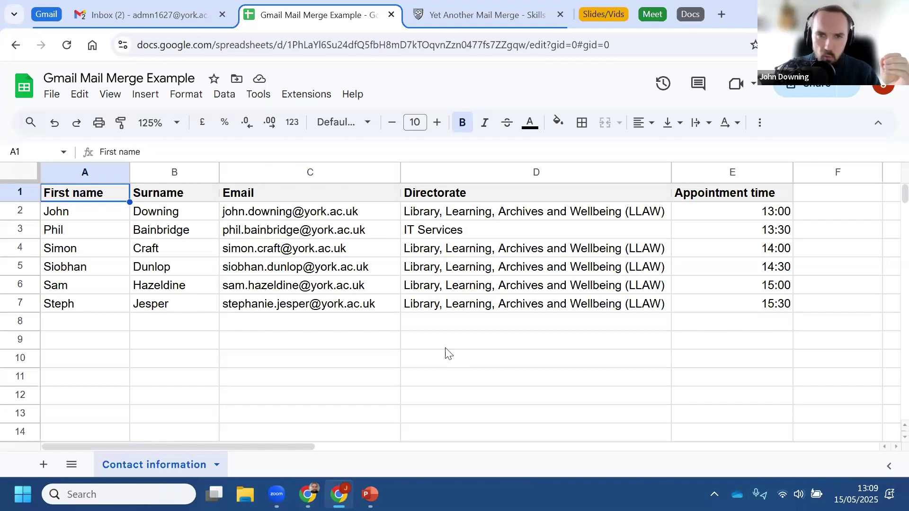
pyautogui.click(155, 15)
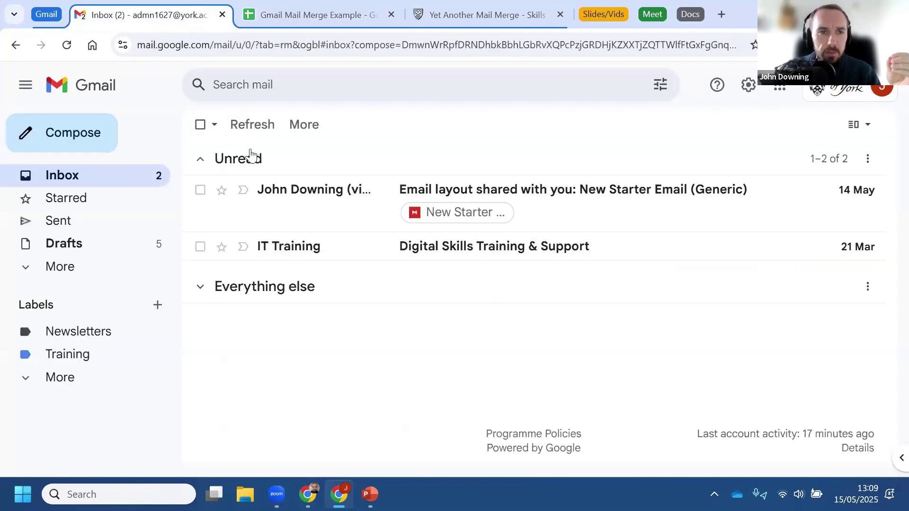
# Step: Compose a new message, turn on mail merge, and choose to add recipients from a spreadsheet
pyautogui.click(62, 142)
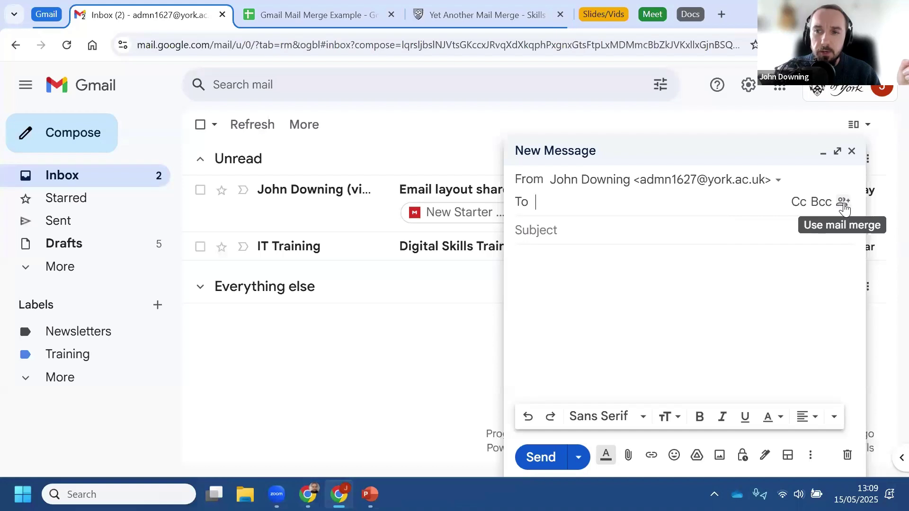
pyautogui.click(844, 204)
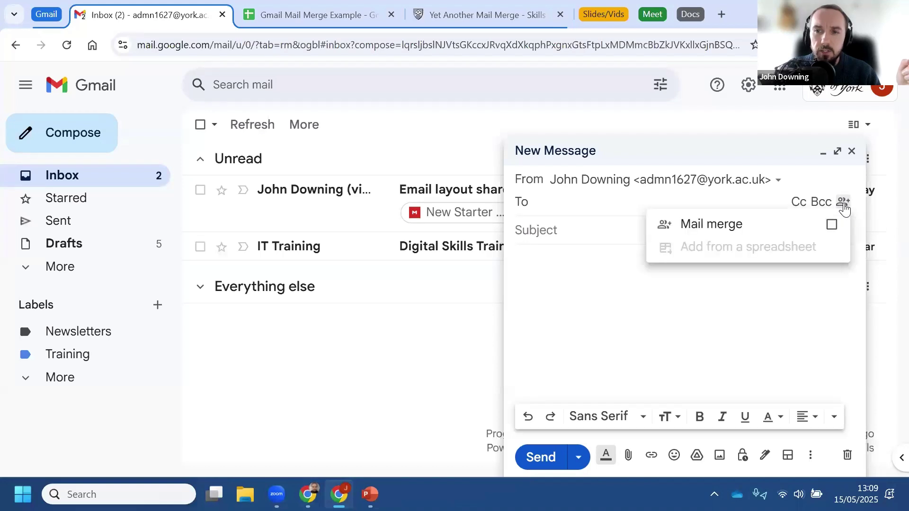
pyautogui.click(831, 225)
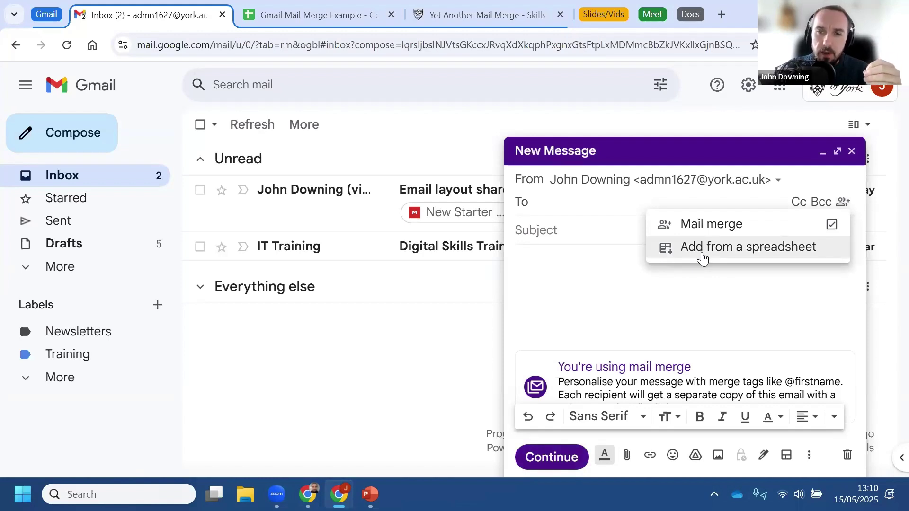
pyautogui.click(701, 255)
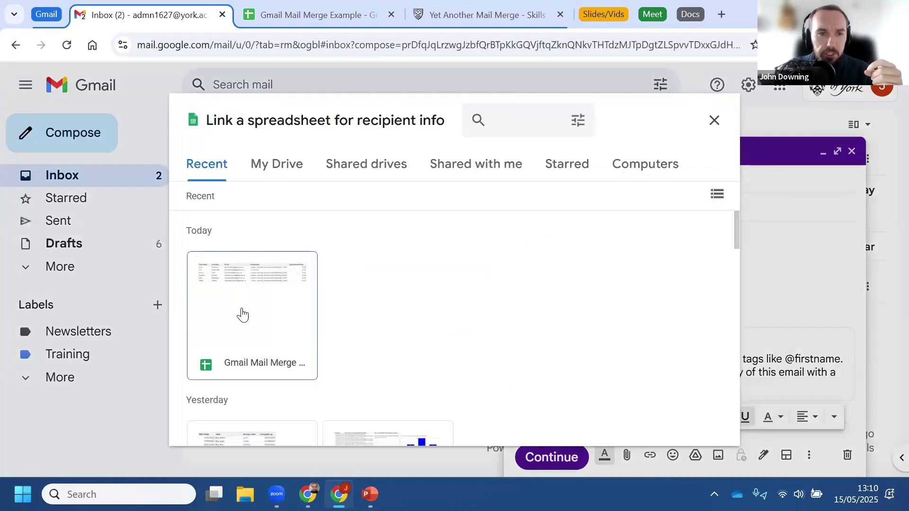
pyautogui.click(239, 301)
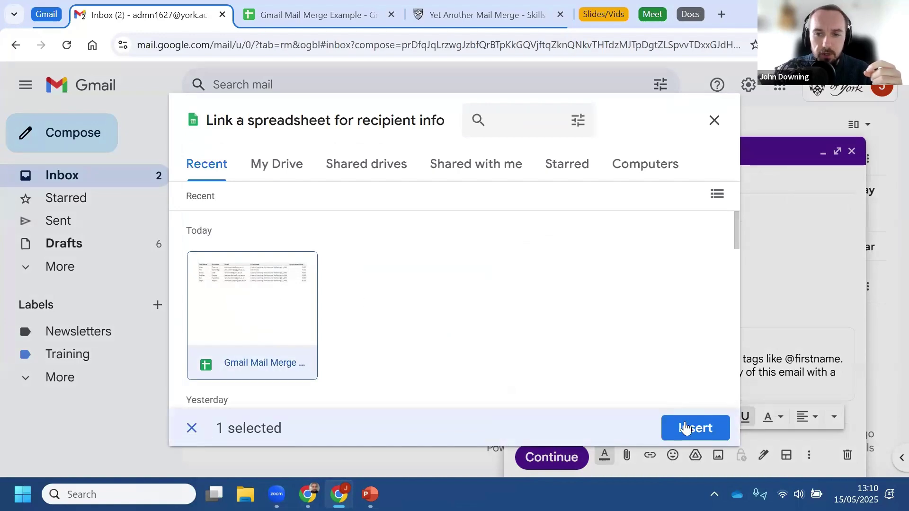
pyautogui.click(687, 428)
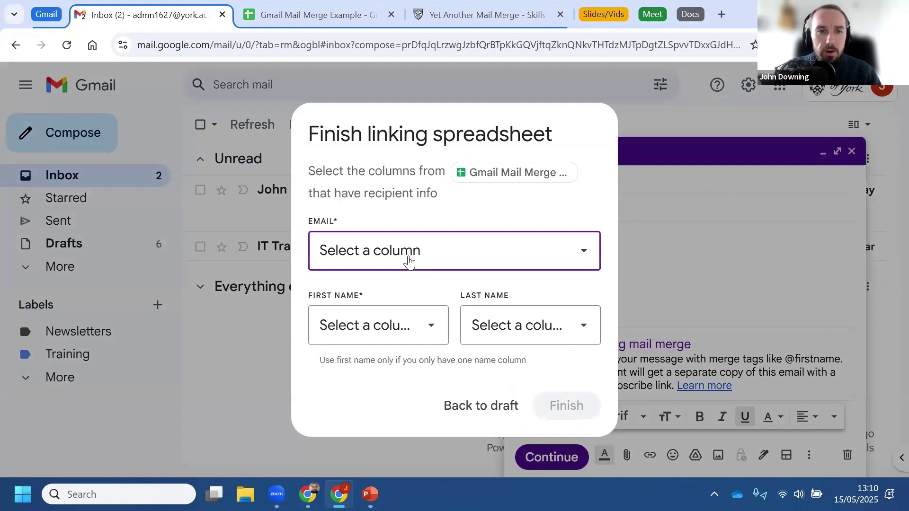
pyautogui.click(408, 262)
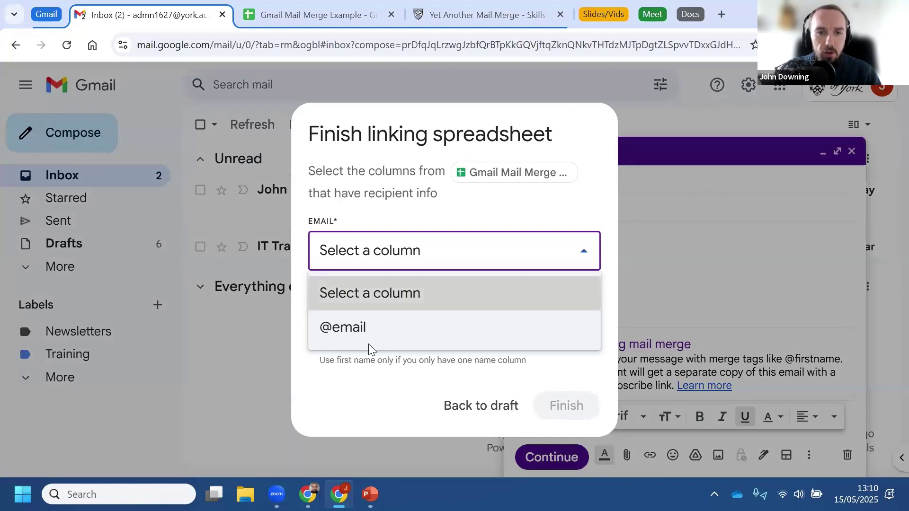
pyautogui.click(358, 335)
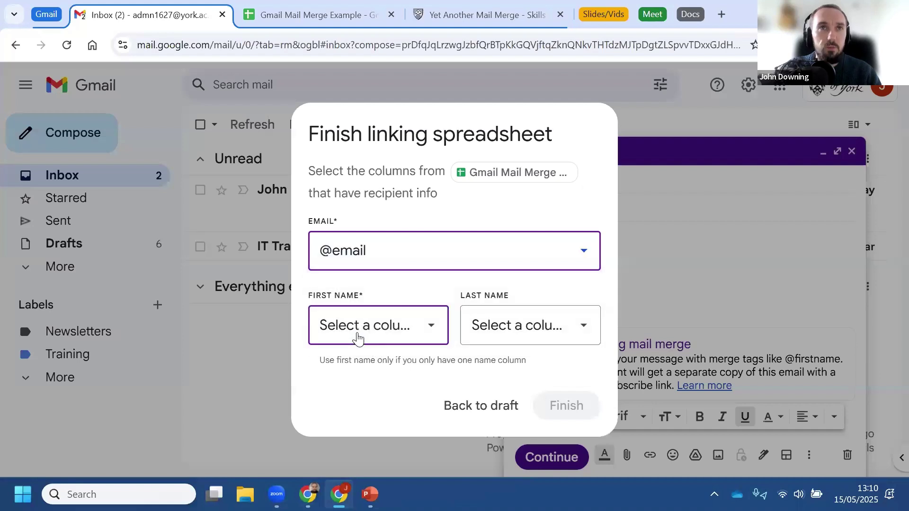
pyautogui.click(358, 337)
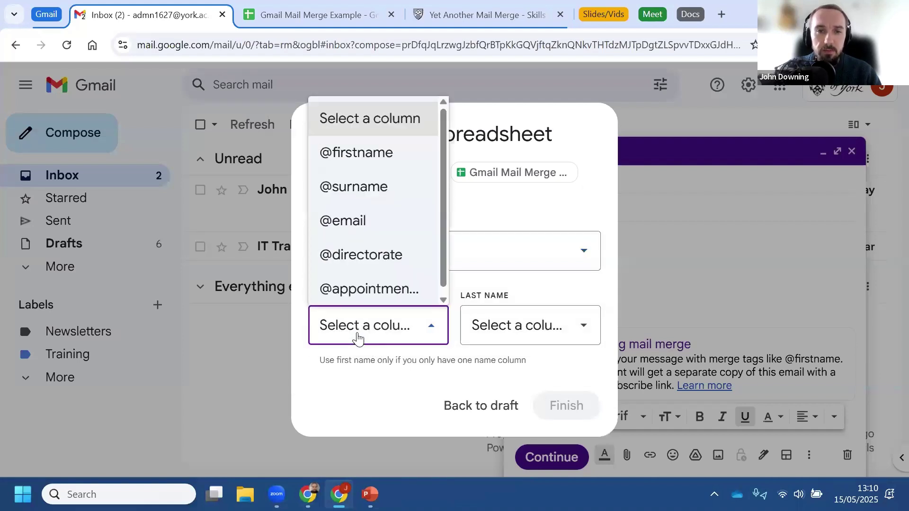
pyautogui.click(399, 163)
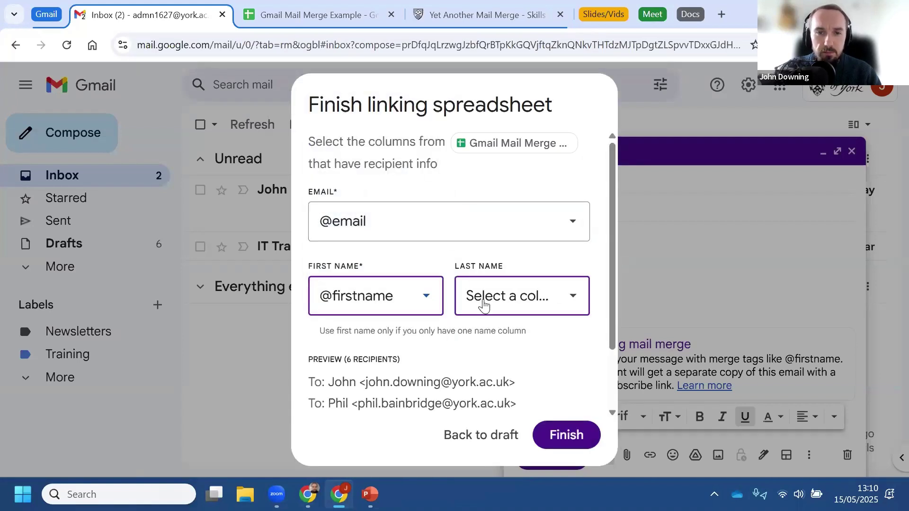
pyautogui.click(483, 305)
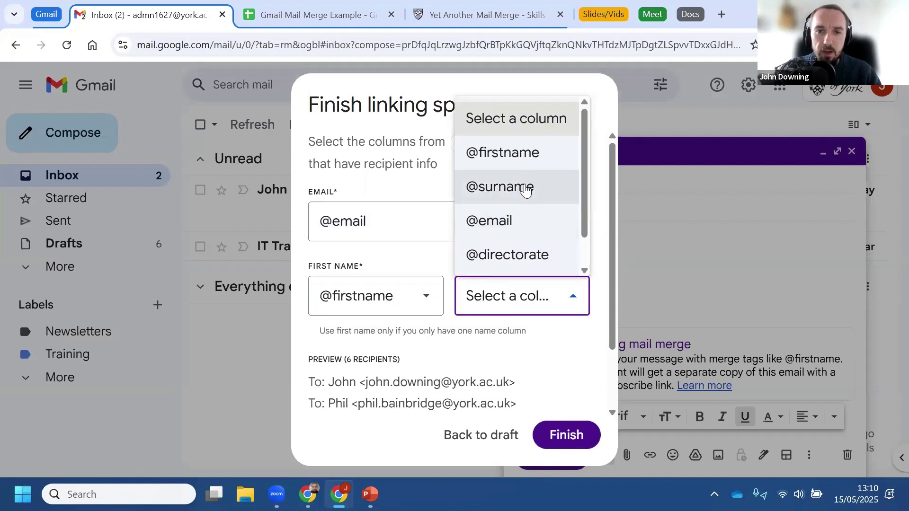
pyautogui.click(525, 189)
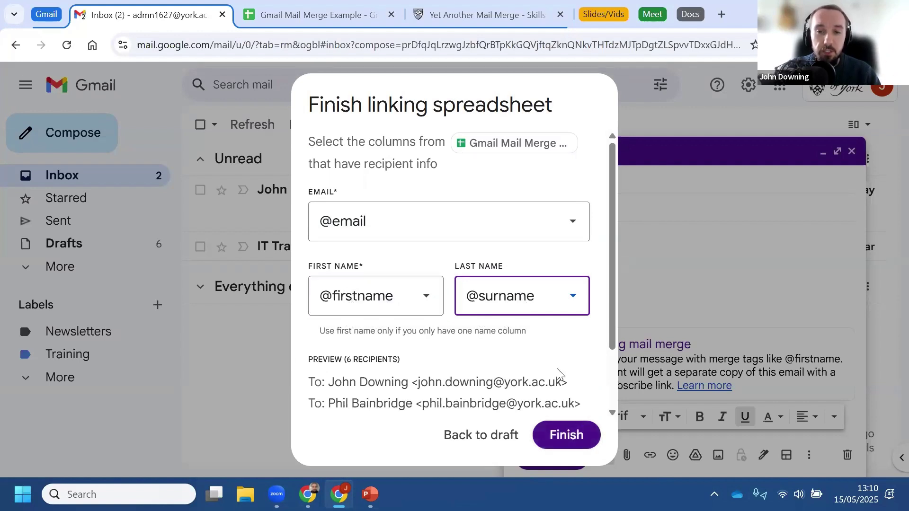
pyautogui.scroll(-2, 558, 374)
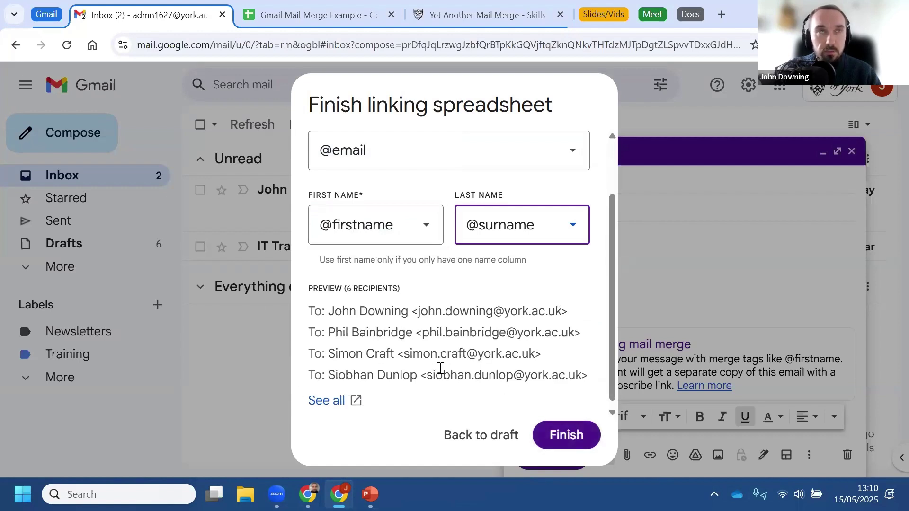
pyautogui.click(573, 443)
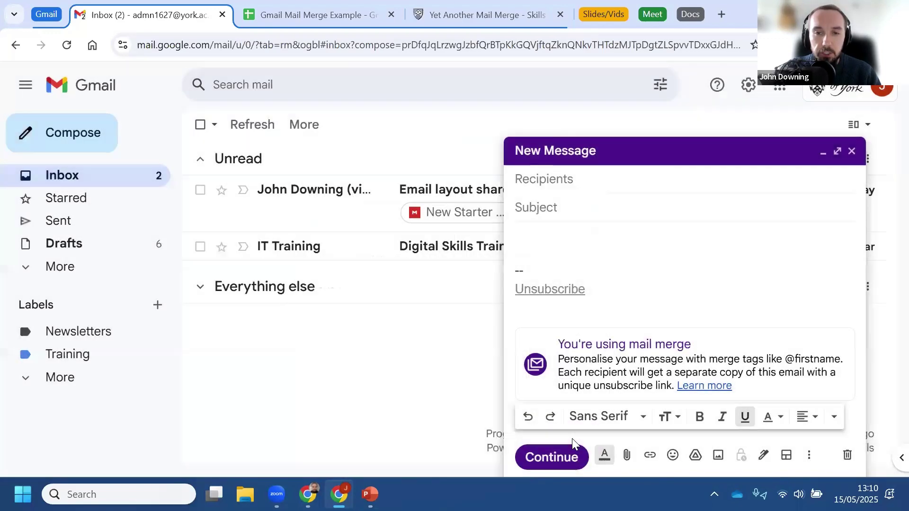
pyautogui.click(565, 244)
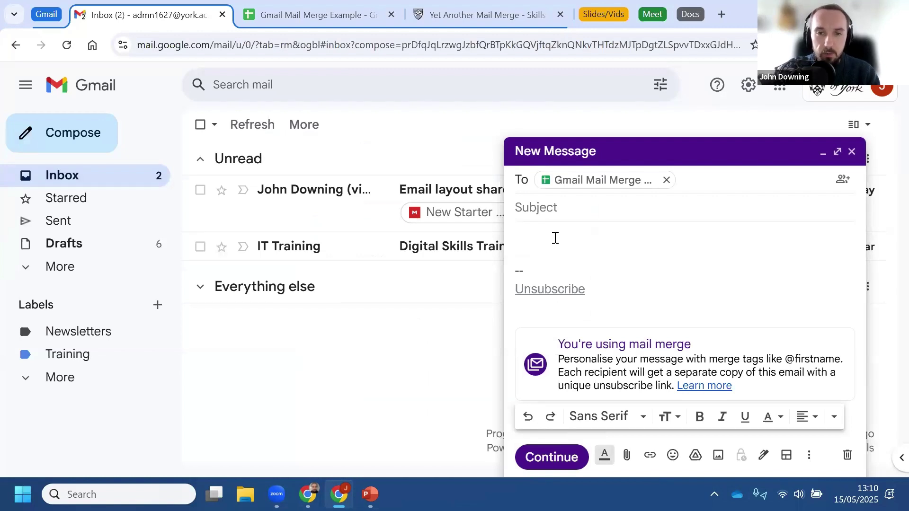
pyautogui.write('Hi')
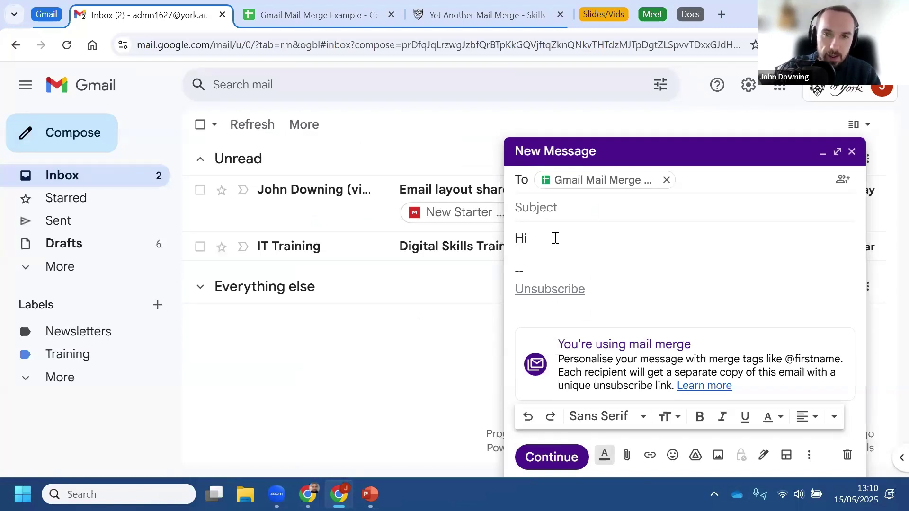
pyautogui.write(' @')
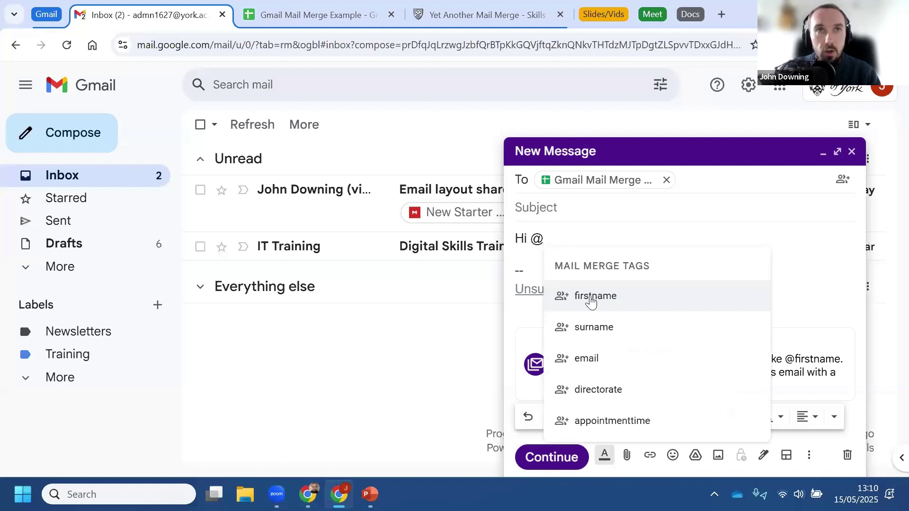
pyautogui.click(592, 299)
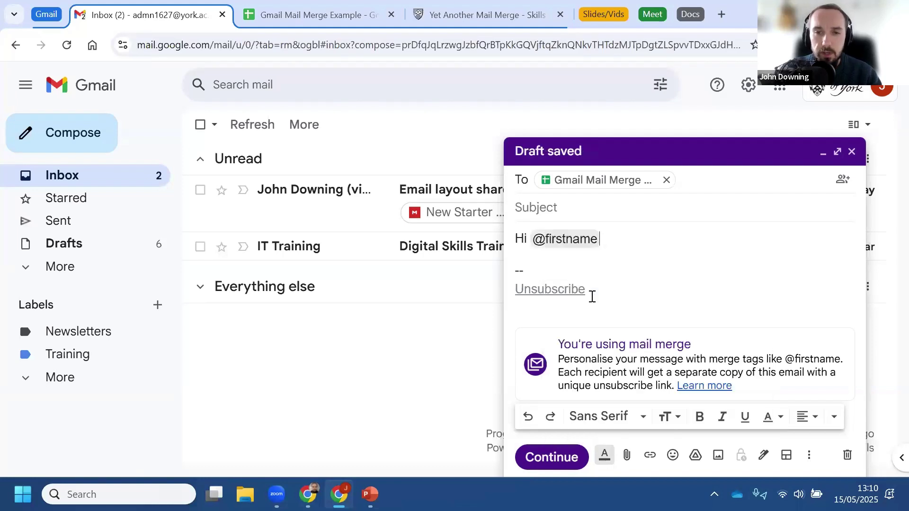
pyautogui.press('Return')
pyautogui.press('Return')
pyautogui.write('You')
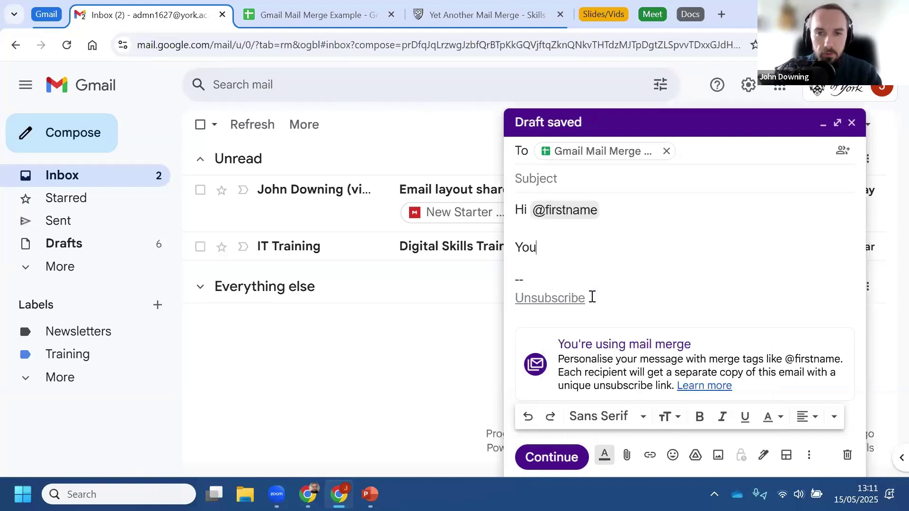
pyautogui.write('r appointment i')
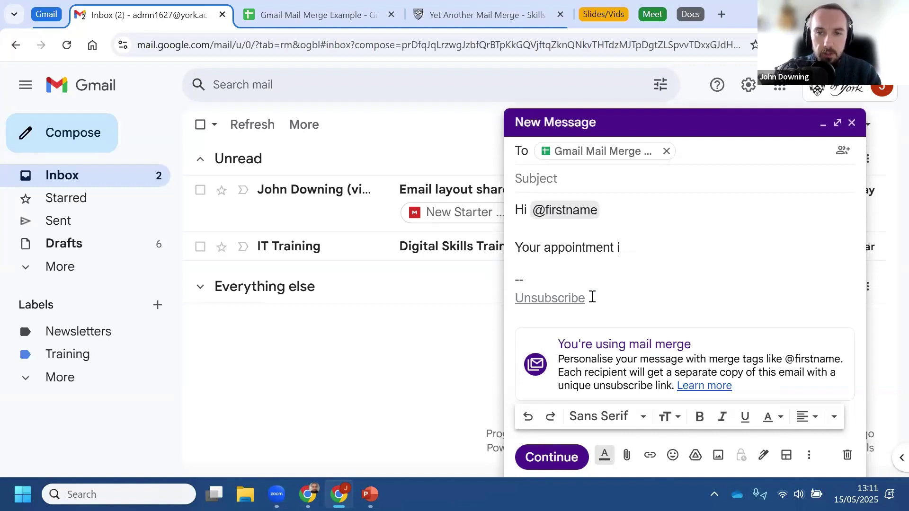
pyautogui.write('s at @app')
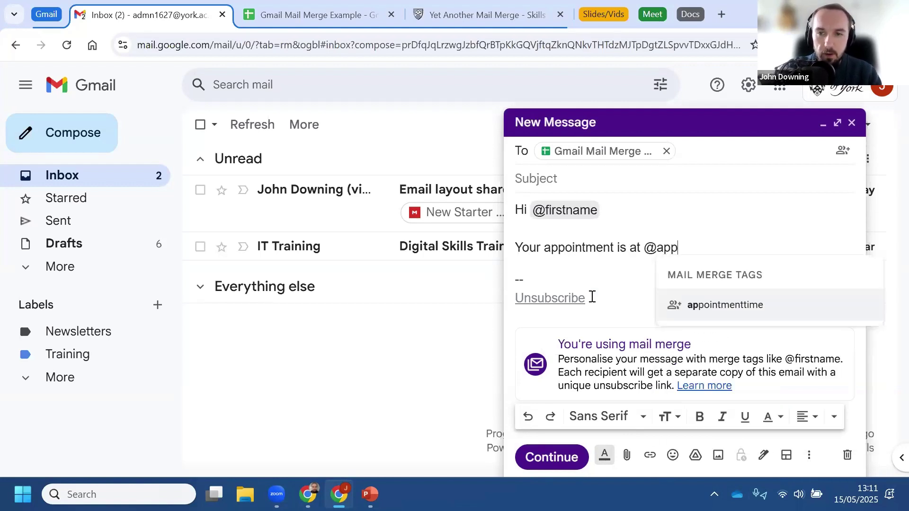
pyautogui.click(742, 310)
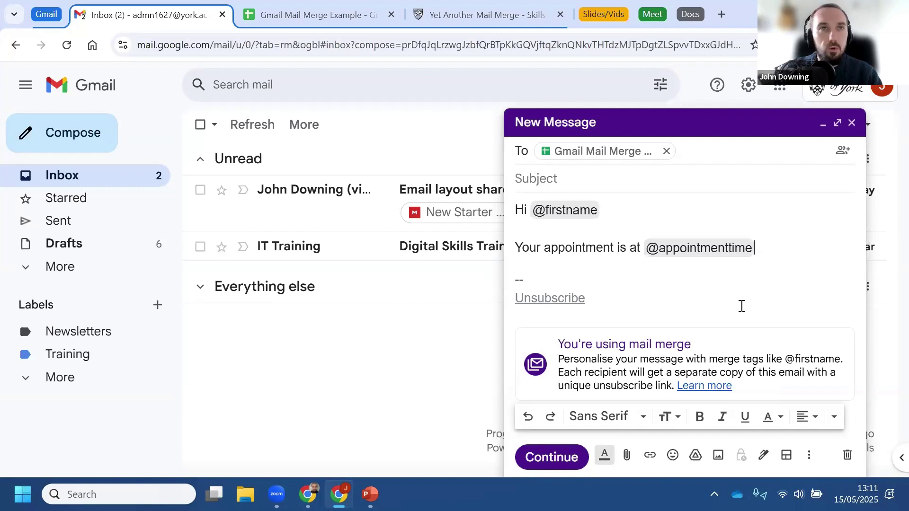
pyautogui.press('Return')
pyautogui.press('Return')
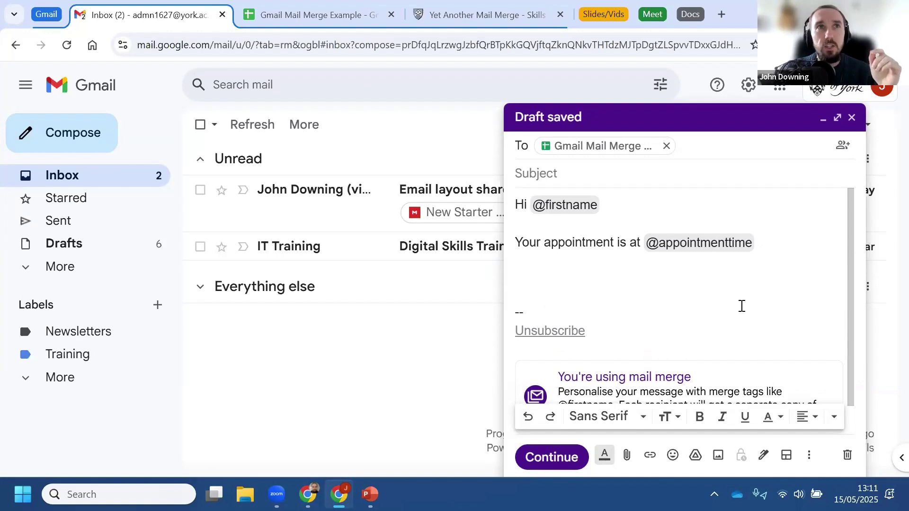
pyautogui.click(272, 13)
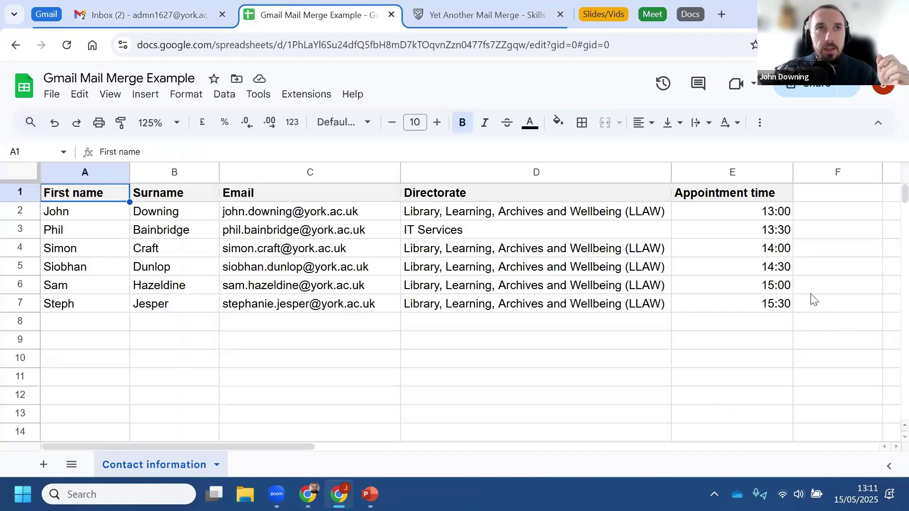
pyautogui.click(131, 14)
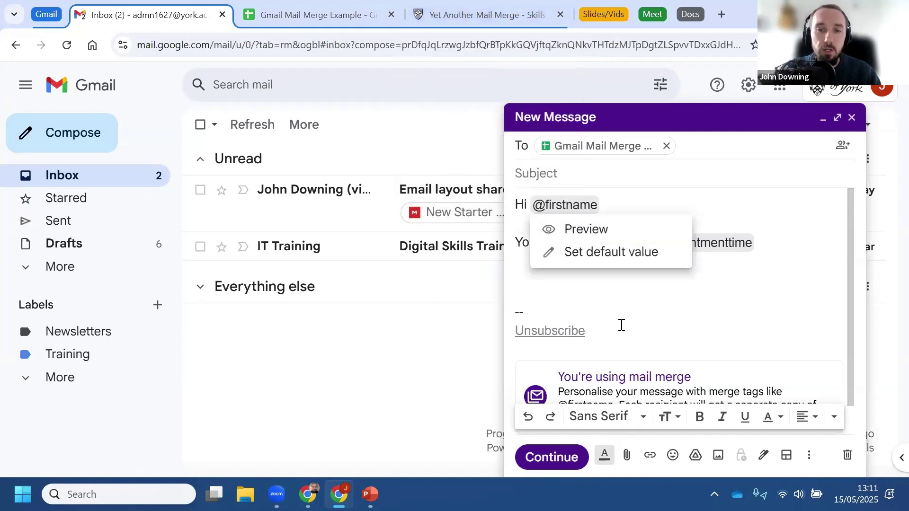
# Step: Add the sign-off 'Kind regards,' on the blank line above the signature
pyautogui.click(572, 295)
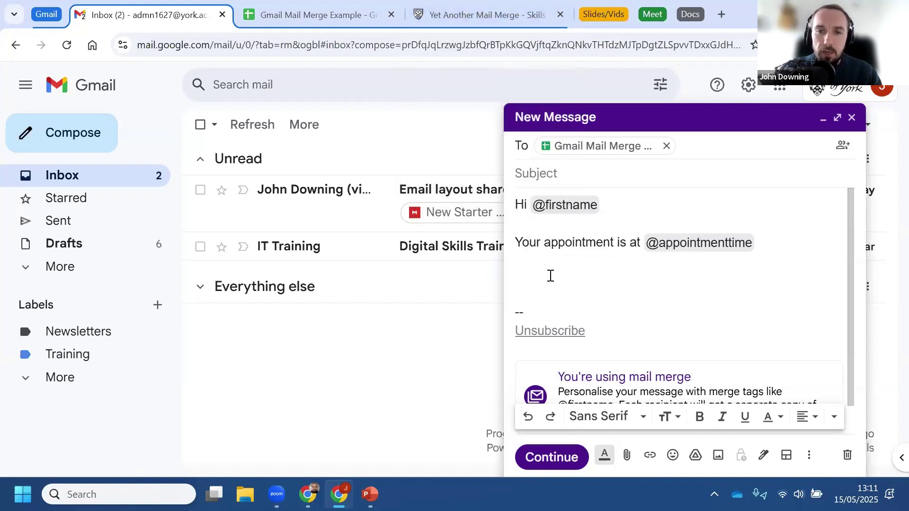
pyautogui.write('Kind')
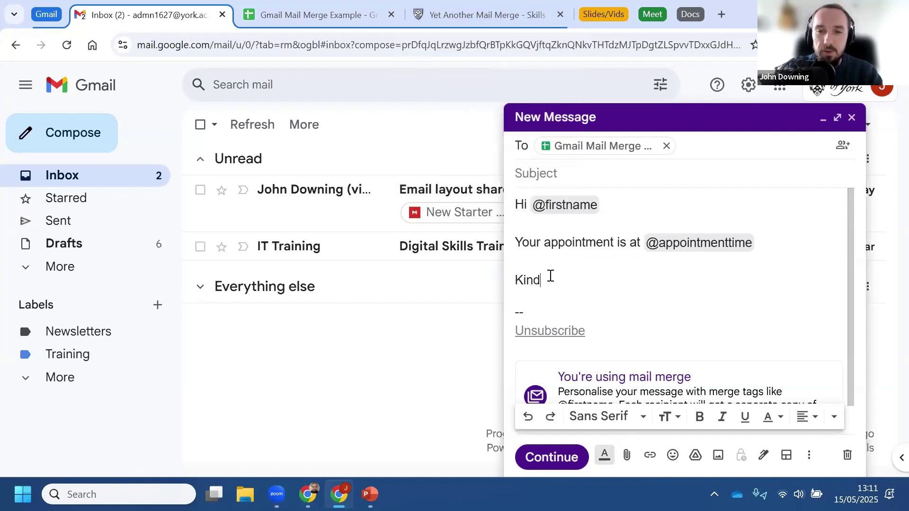
pyautogui.write(' reeards,')
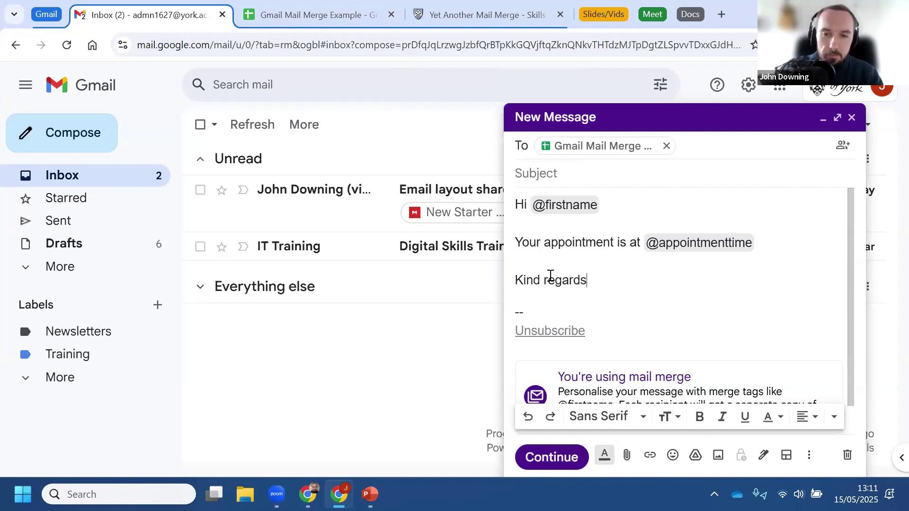
pyautogui.scroll(-1, 644, 297)
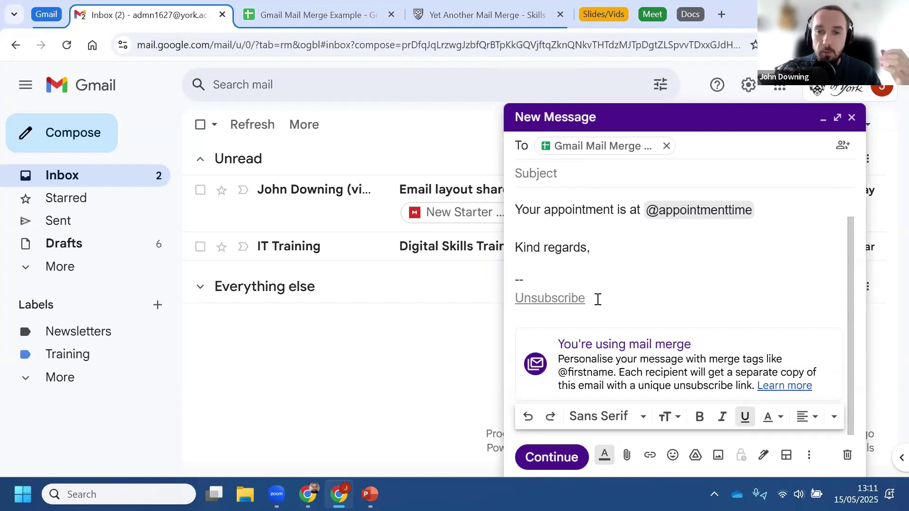
# Step: Open the mail merge help article, expand Unsubscribed recipients, then return to the Gmail draft
pyautogui.click(785, 387)
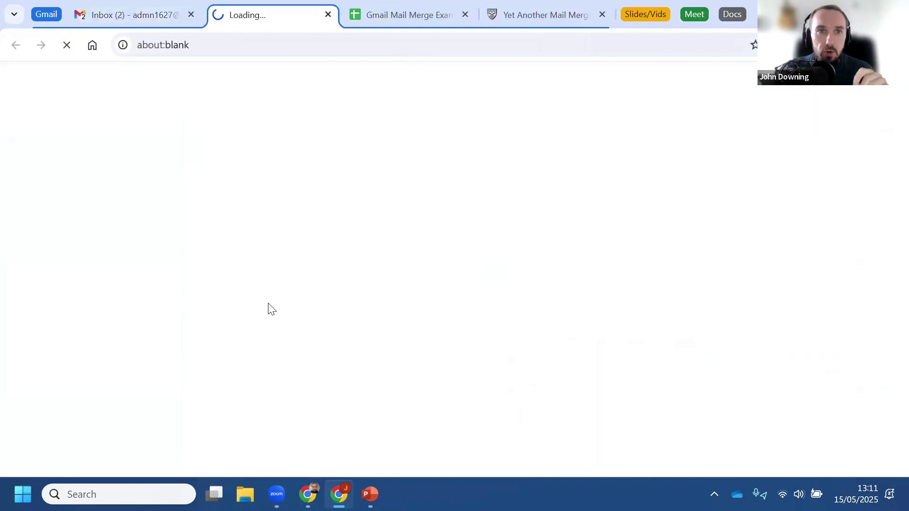
pyautogui.scroll(-10, 325, 284)
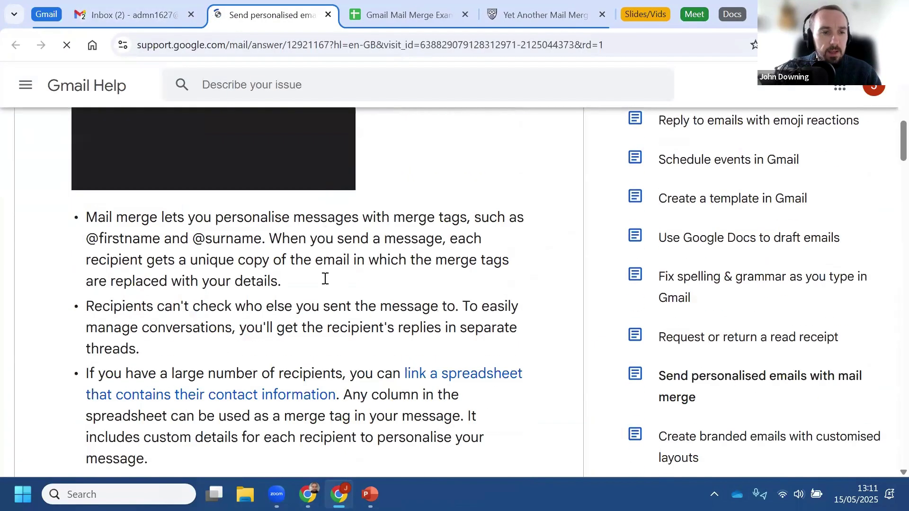
pyautogui.scroll(-10, 325, 281)
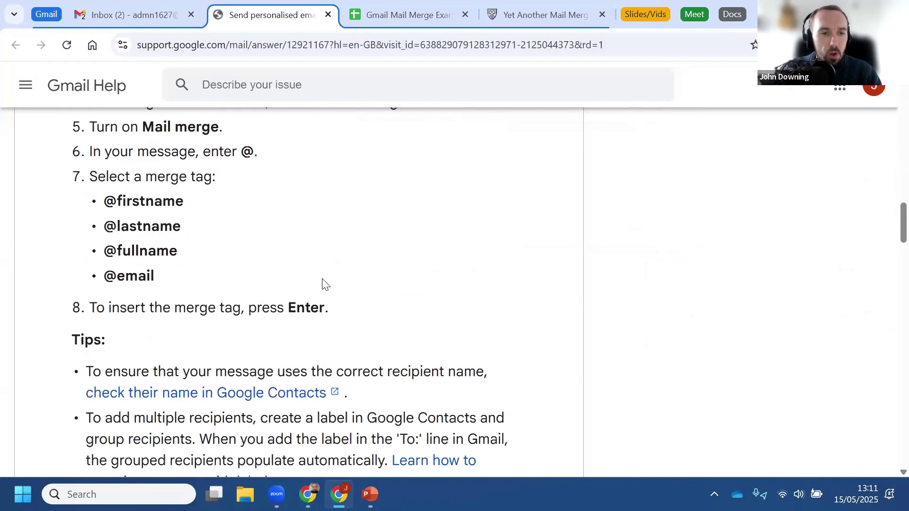
pyautogui.scroll(-15, 325, 284)
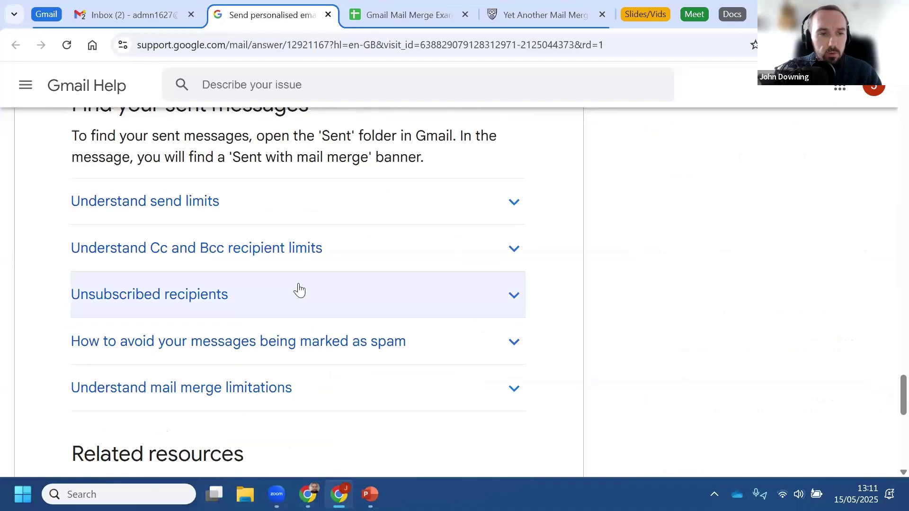
pyautogui.scroll(-2, 299, 290)
pyautogui.click(204, 228)
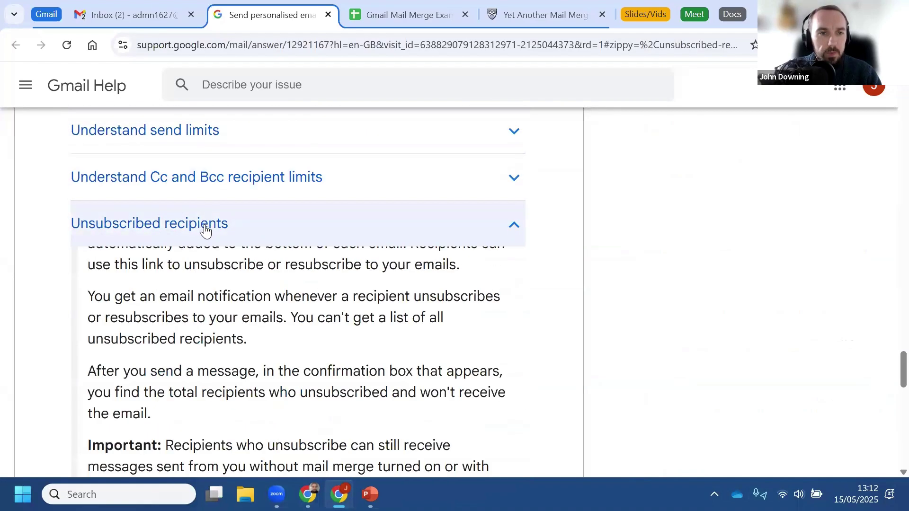
pyautogui.click(150, 14)
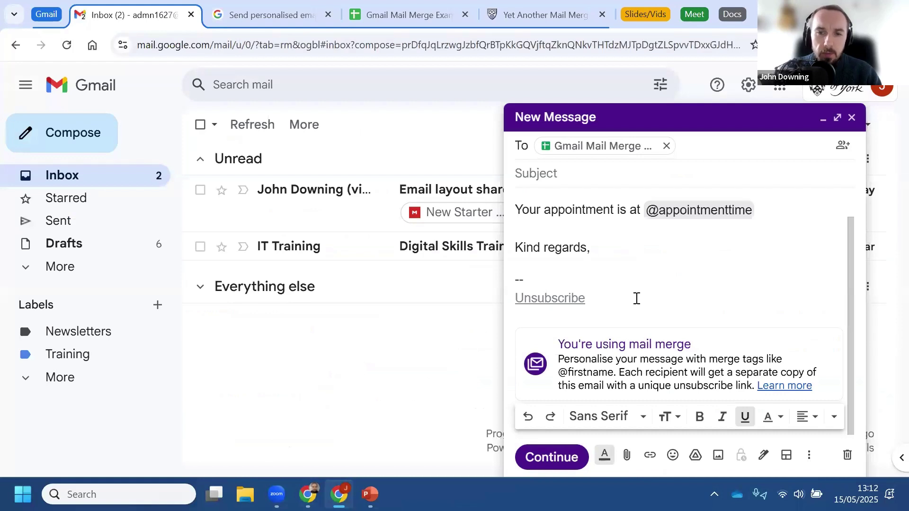
# Step: Enter the subject 'Mail merge test' and continue to the sending step
pyautogui.moveTo(600, 298); pyautogui.dragTo(510, 298)
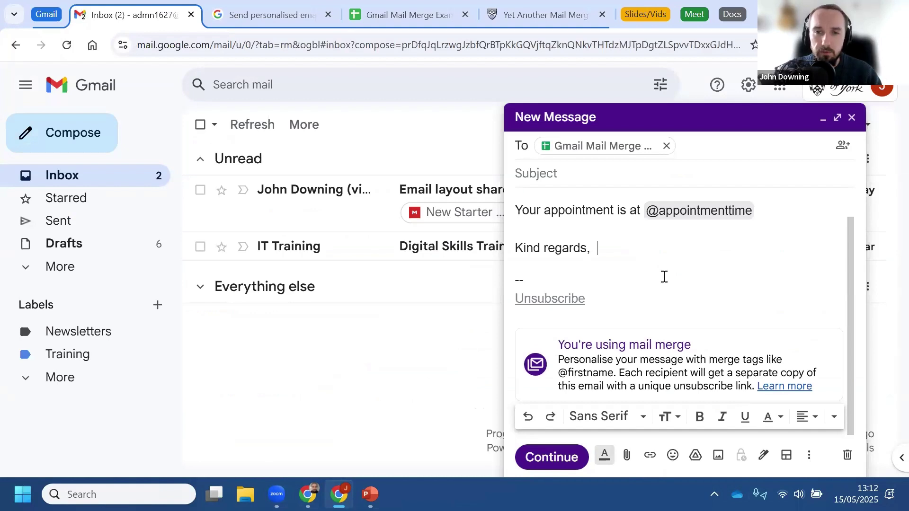
pyautogui.scroll(2, 661, 276)
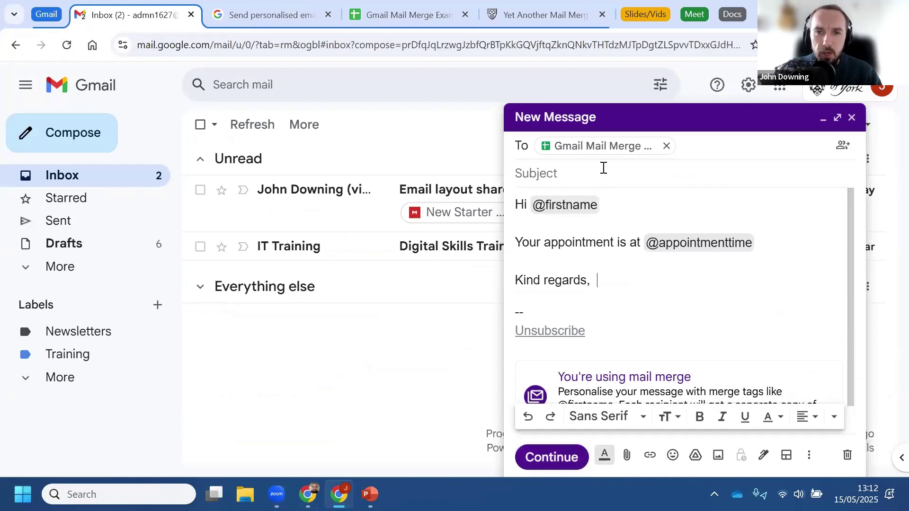
pyautogui.click(593, 185)
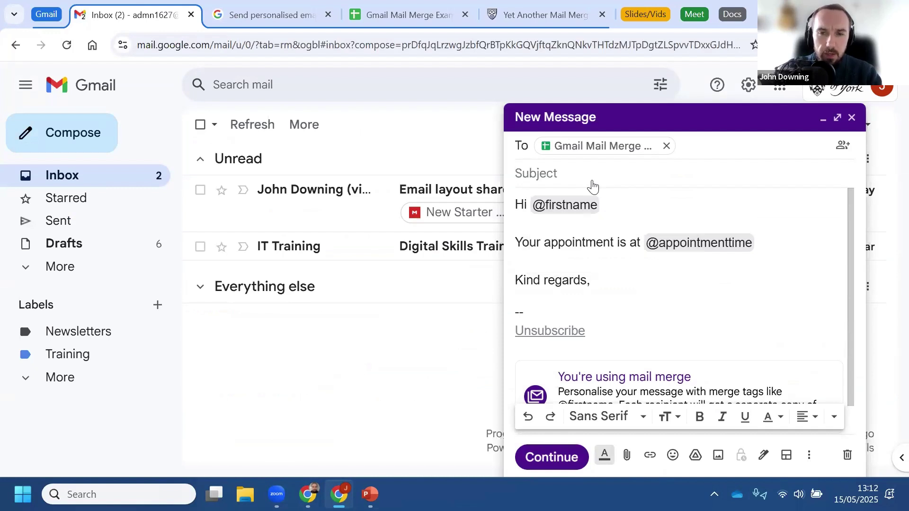
pyautogui.write('Mail merge ')
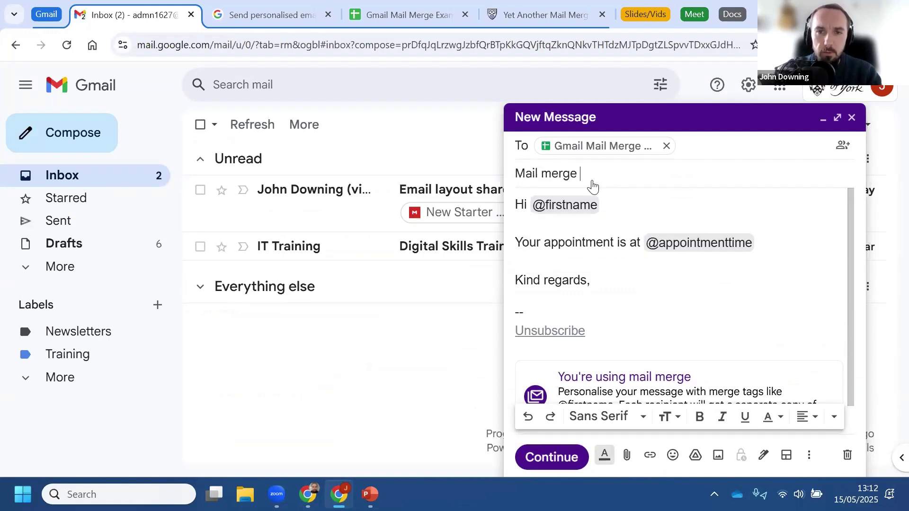
pyautogui.write('test')
pyautogui.click(559, 466)
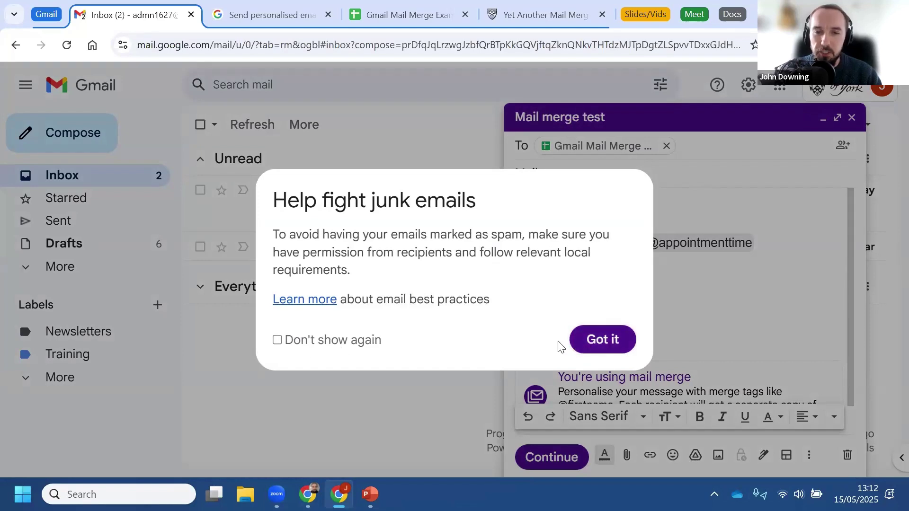
# Step: Dismiss the junk-email notice and send the Mail merge test as 6 personalised emails
pyautogui.click(608, 339)
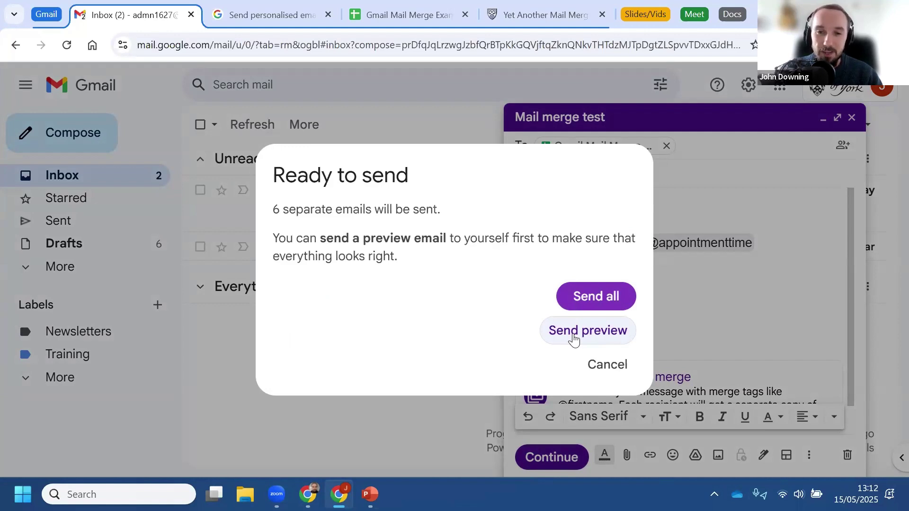
pyautogui.click(589, 299)
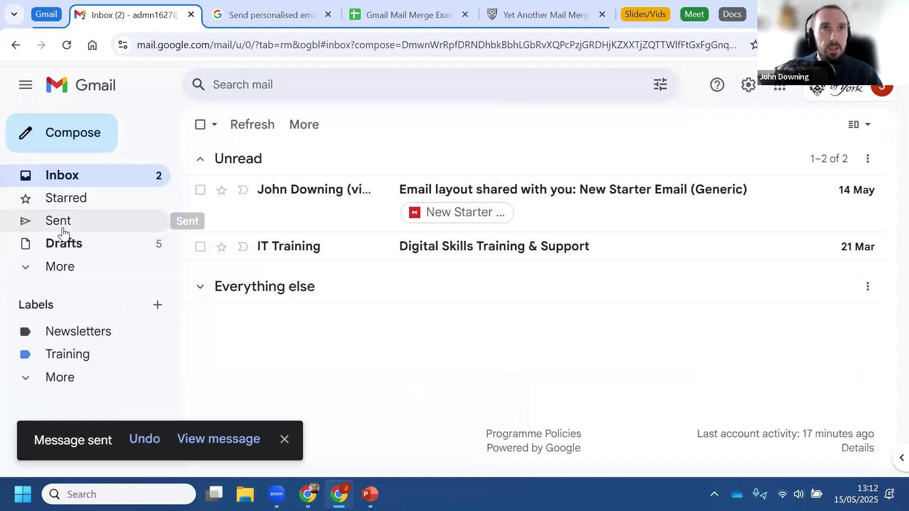
pyautogui.click(63, 232)
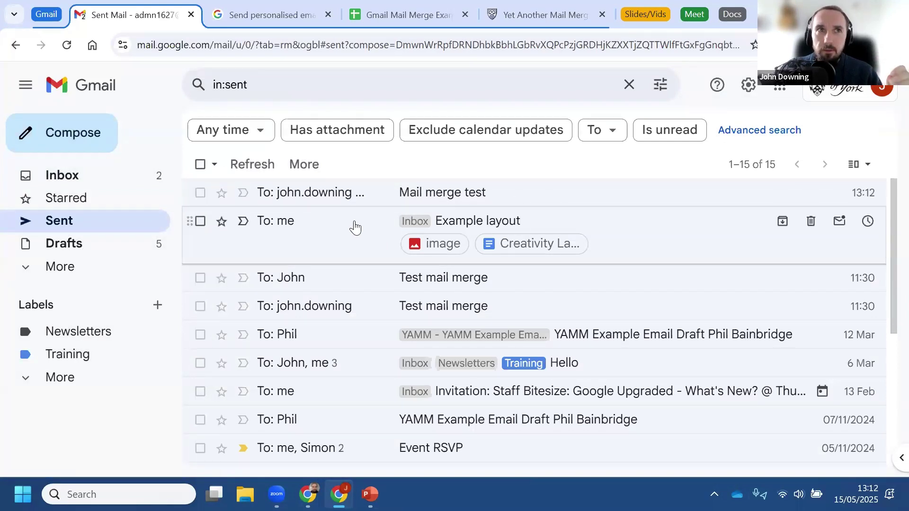
pyautogui.click(368, 311)
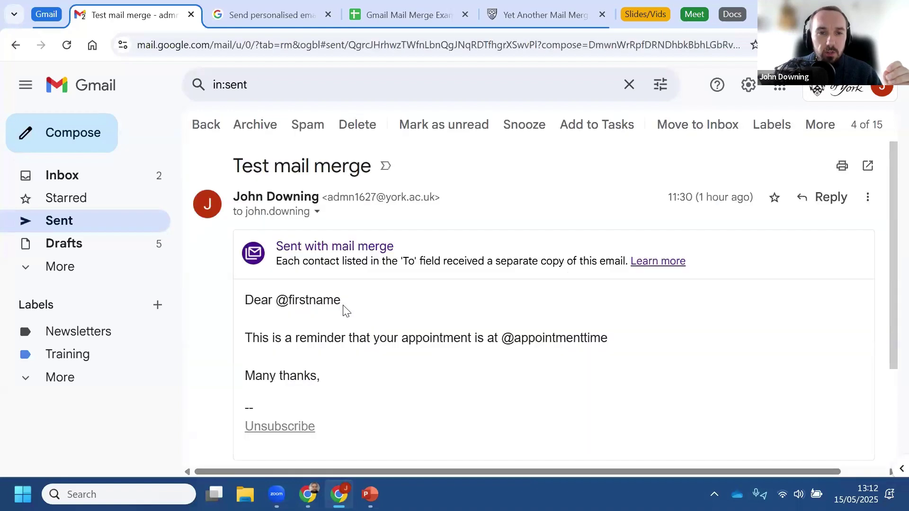
pyautogui.doubleClick(317, 302)
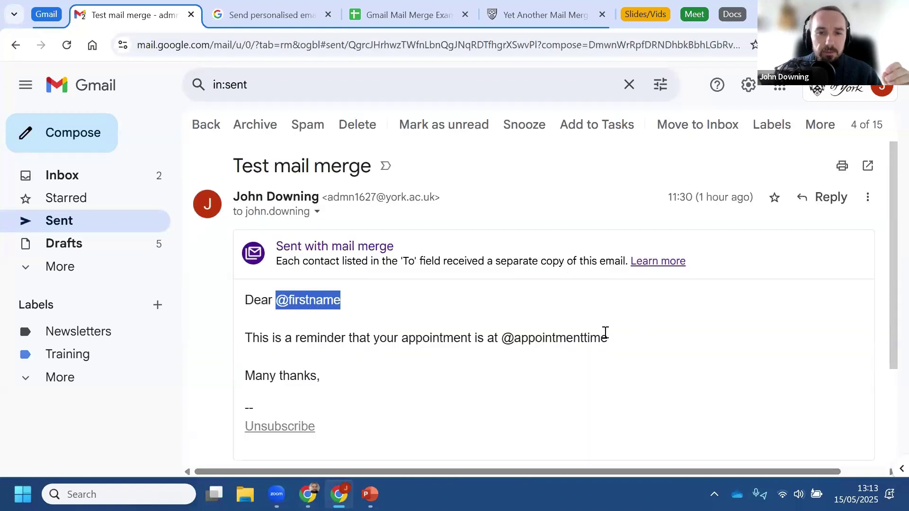
pyautogui.moveTo(606, 336); pyautogui.dragTo(492, 327)
pyautogui.click(98, 182)
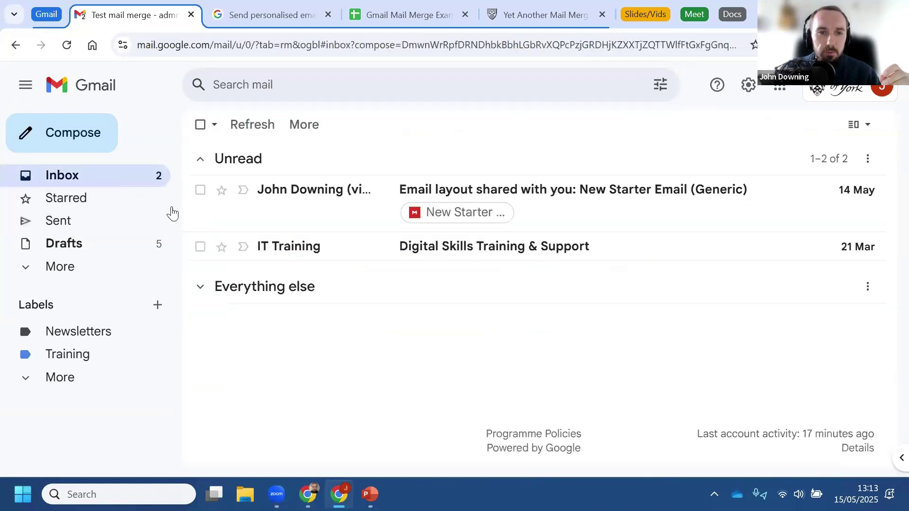
# Step: Show the received Test mail merge reminder in the other Chrome window, then open the YAMM guide page
pyautogui.moveTo(308, 494)
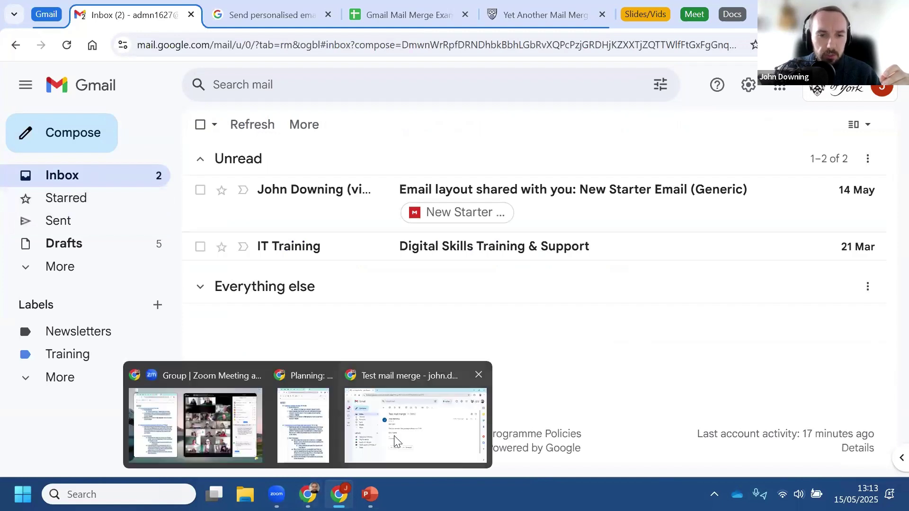
pyautogui.click(396, 441)
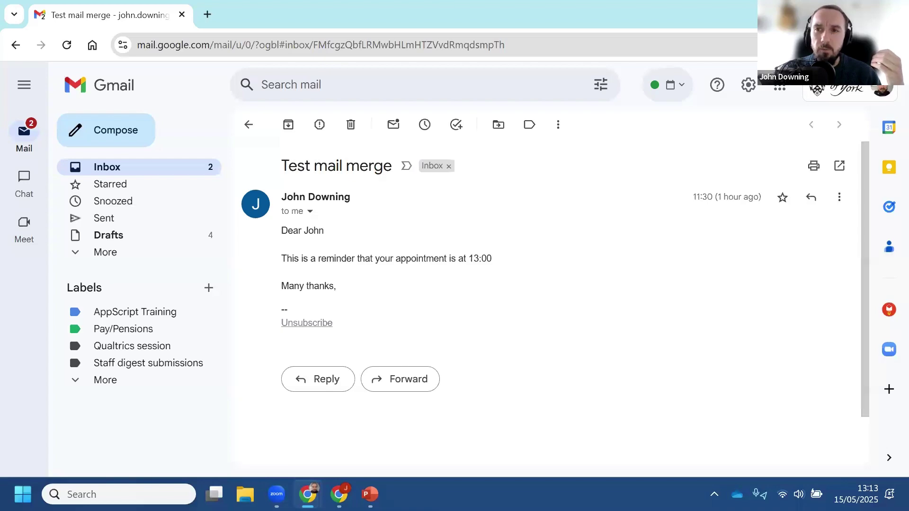
pyautogui.hotkey('alt', 'Tab')
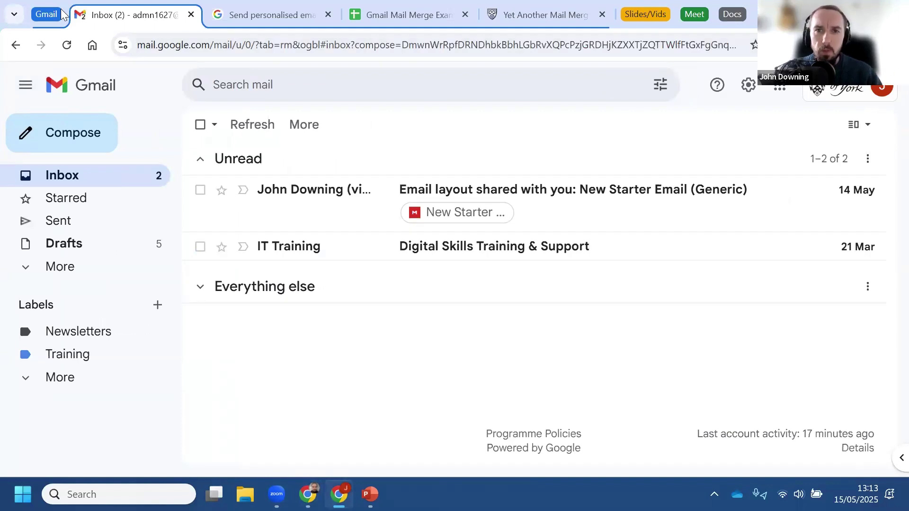
pyautogui.click(566, 18)
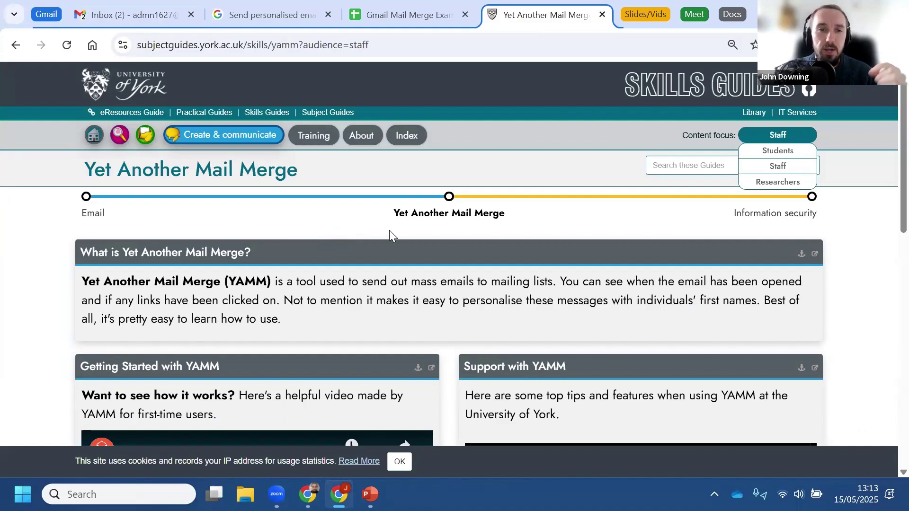
# Step: Scroll through the YAMM guide, then collapse the Gmail tab group and expand the Slides/Vids group
pyautogui.scroll(-8, 396, 231)
pyautogui.scroll(-5, 451, 239)
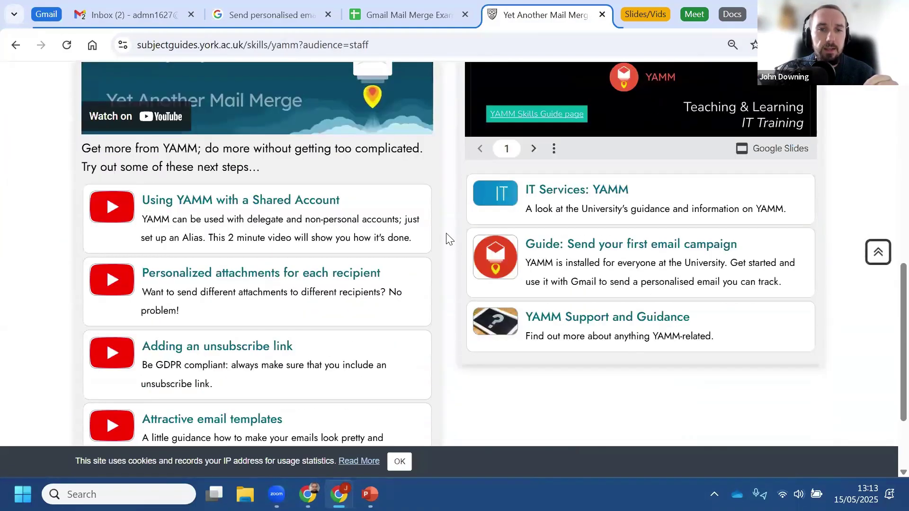
pyautogui.scroll(9, 459, 282)
pyautogui.scroll(3, 458, 282)
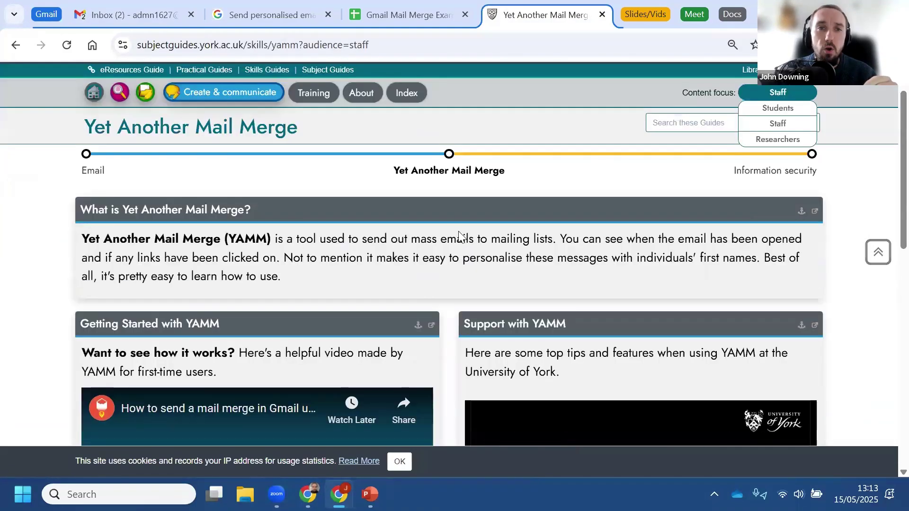
pyautogui.click(49, 19)
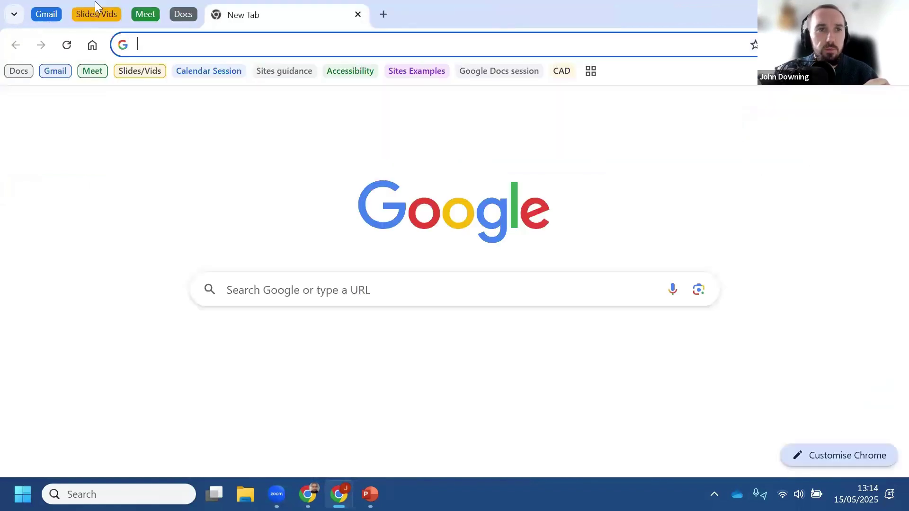
pyautogui.click(96, 14)
# Step: Open the Creating Accessible Documents deck, glance at its PowerPoint version, and bring up slideshow recording
pyautogui.click(202, 11)
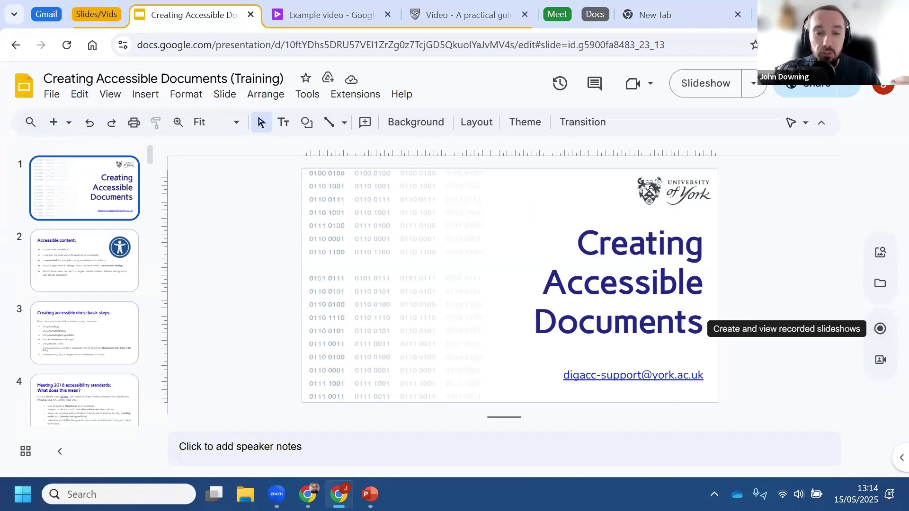
pyautogui.moveTo(370, 494)
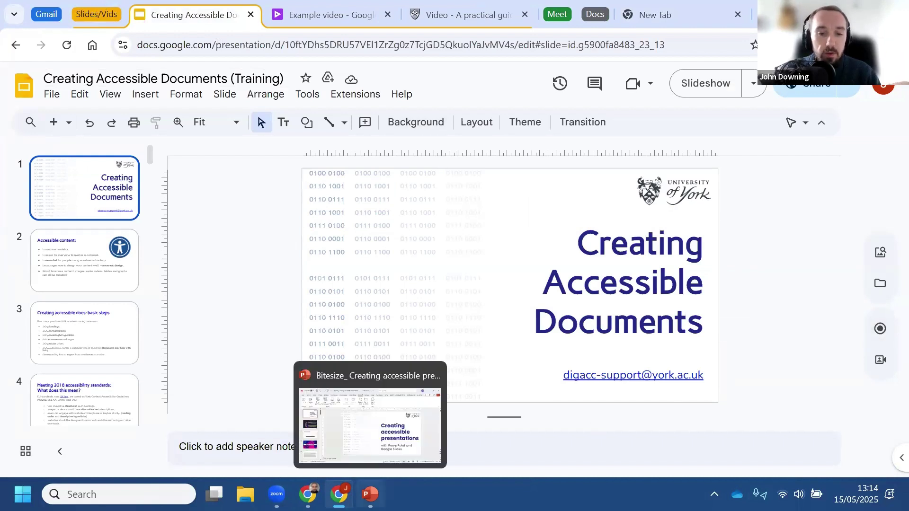
pyautogui.click(407, 438)
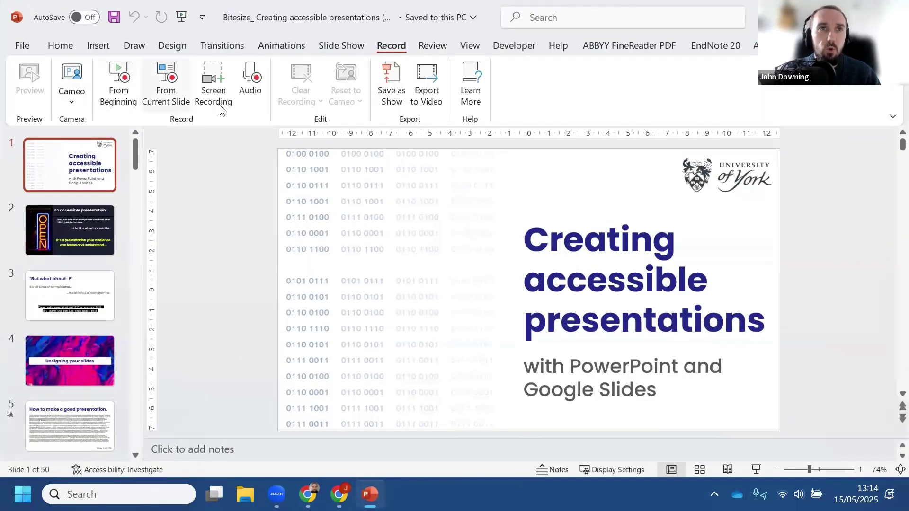
pyautogui.hotkey('alt', 'Tab')
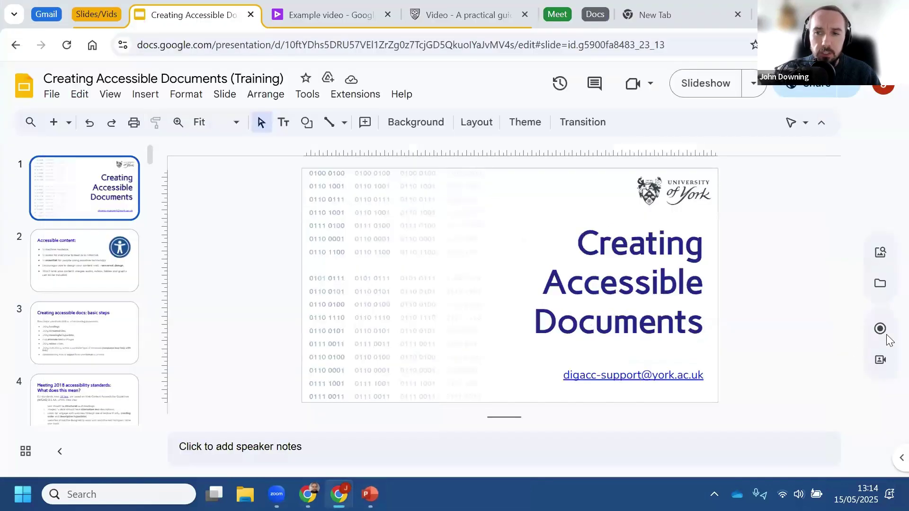
pyautogui.click(880, 329)
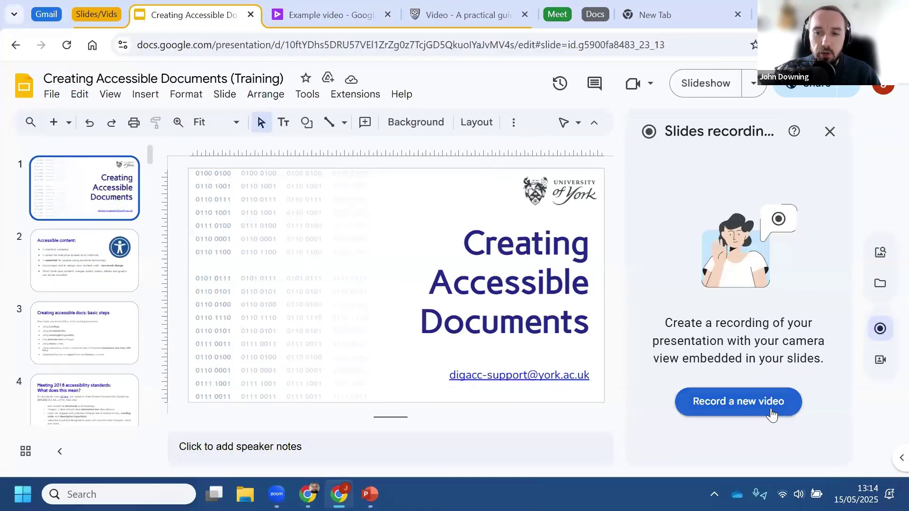
pyautogui.click(771, 408)
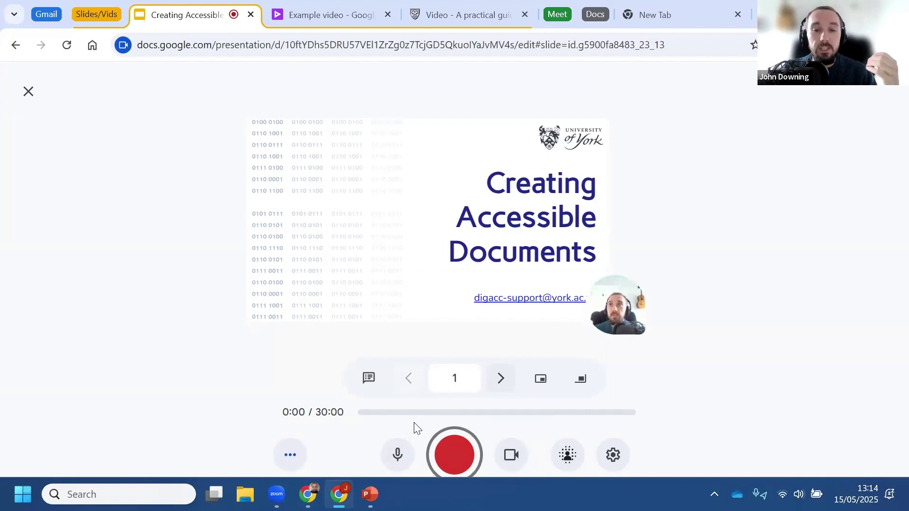
pyautogui.click(451, 457)
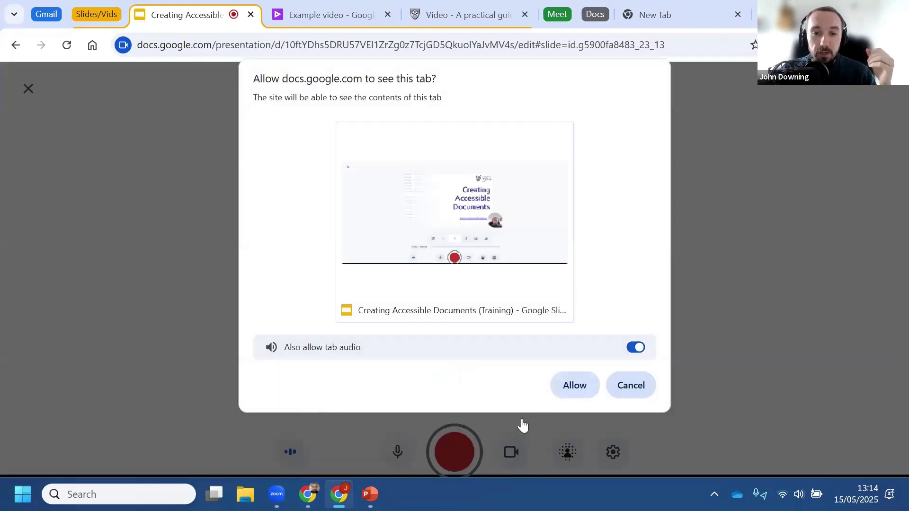
pyautogui.click(628, 386)
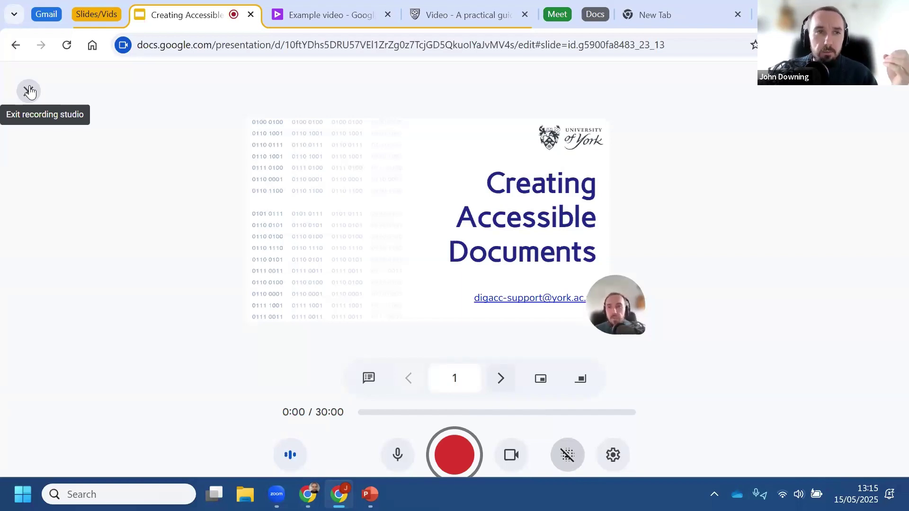
pyautogui.click(29, 92)
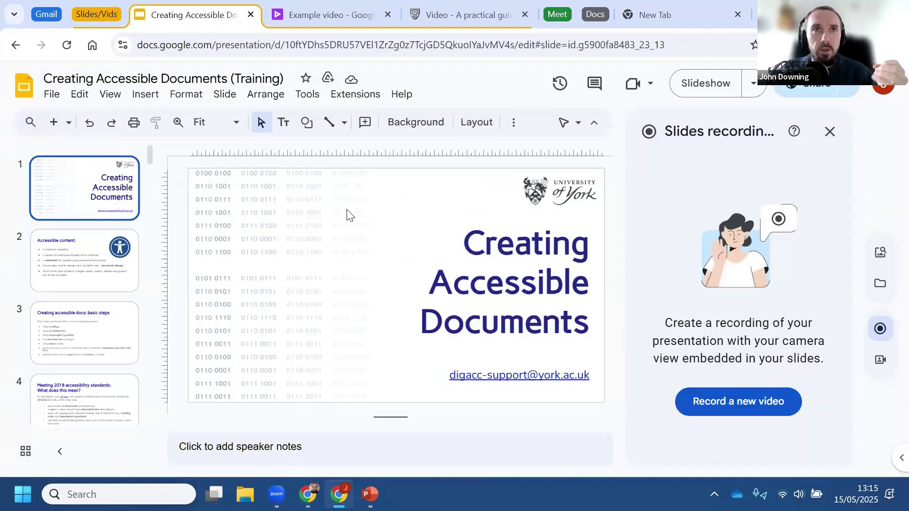
# Step: Switch to the 'Example video' Google Vids tab
pyautogui.click(328, 9)
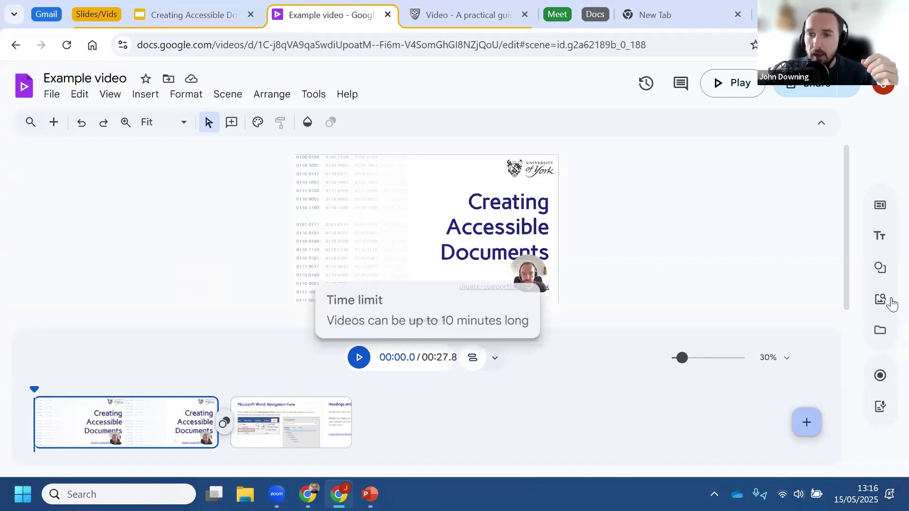
# Step: Trim the opening title clip to about 18 seconds and add the This Week's Recap headline
pyautogui.click(880, 236)
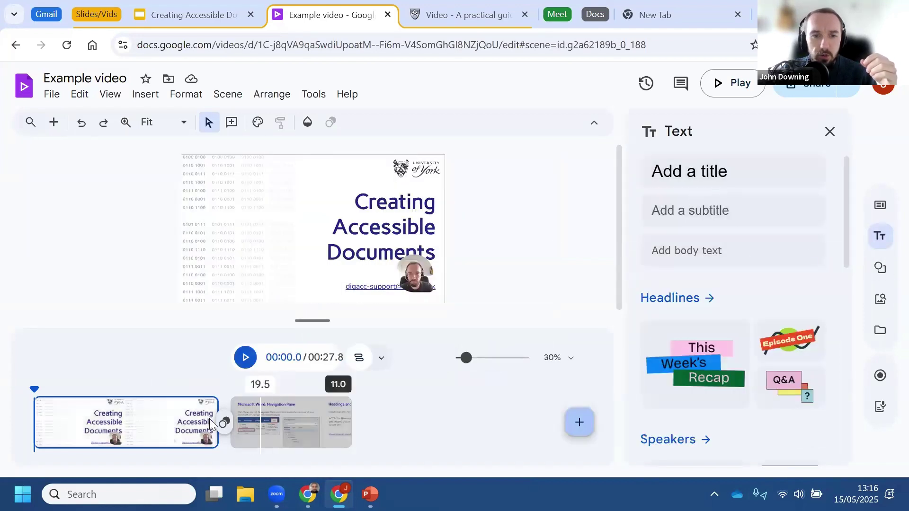
pyautogui.click(211, 413)
pyautogui.moveTo(194, 410); pyautogui.dragTo(236, 410)
pyautogui.click(685, 367)
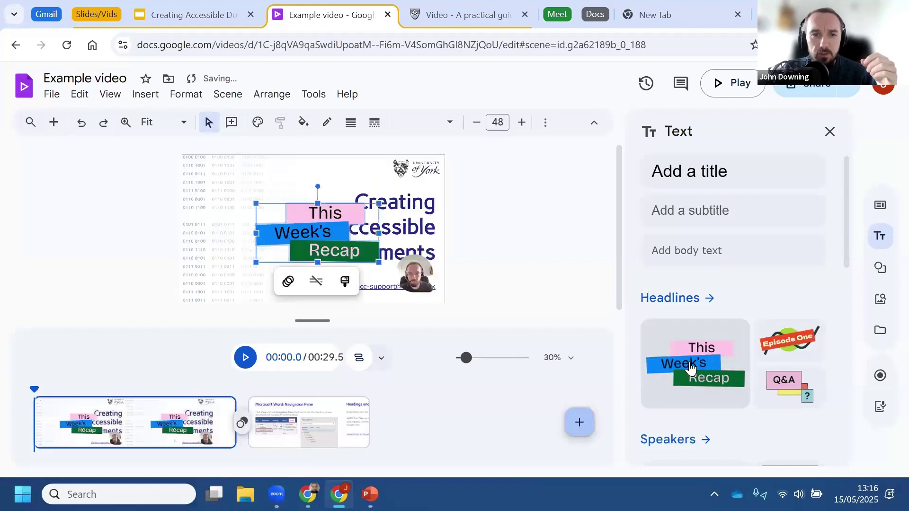
# Step: Place the playhead at 9.5 seconds inside the title scene
pyautogui.click(517, 405)
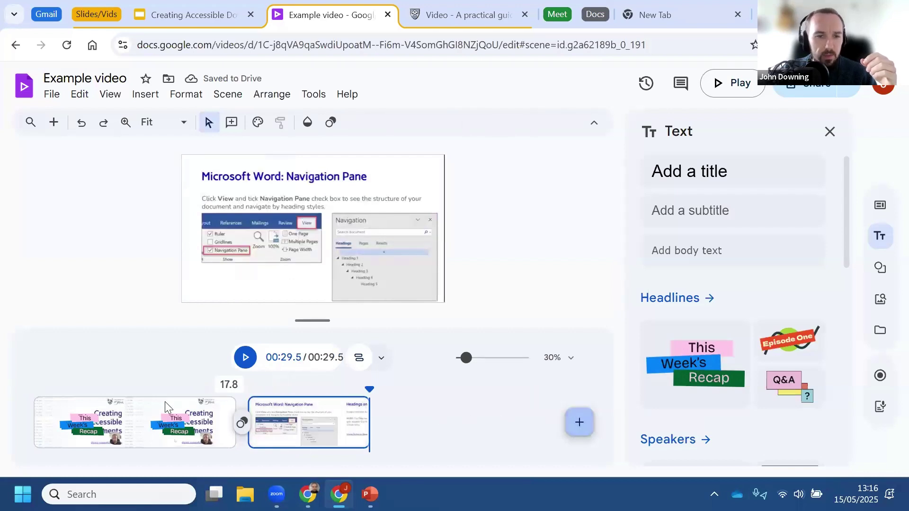
pyautogui.click(160, 384)
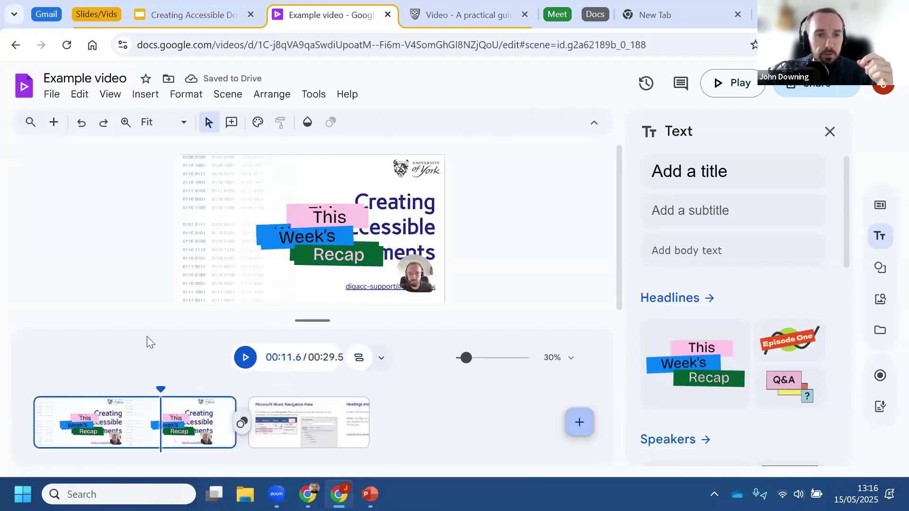
pyautogui.click(138, 385)
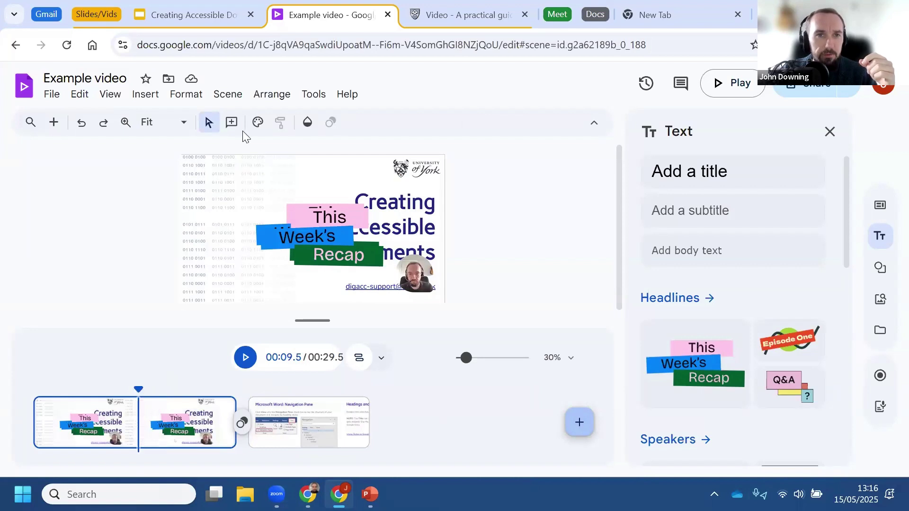
pyautogui.click(224, 97)
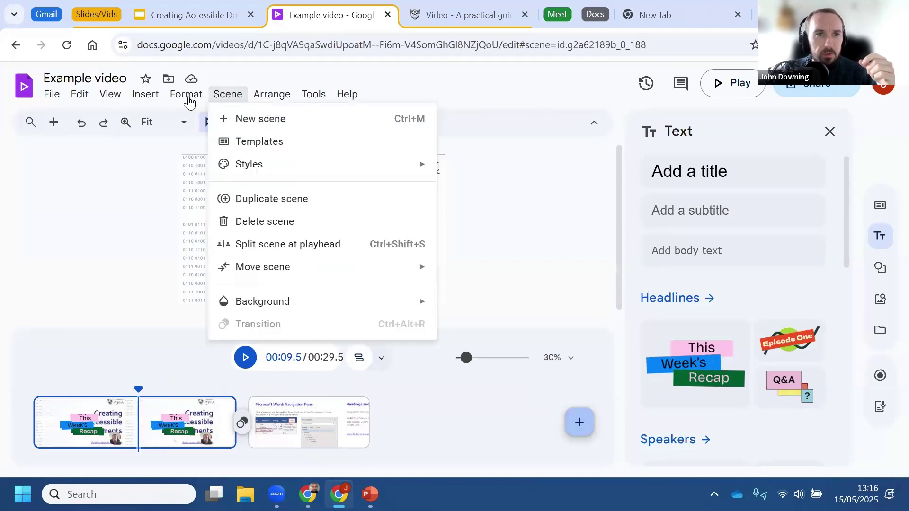
# Step: Split the title scene at 9.5 seconds, then open and close the Scripts panel
pyautogui.click(277, 245)
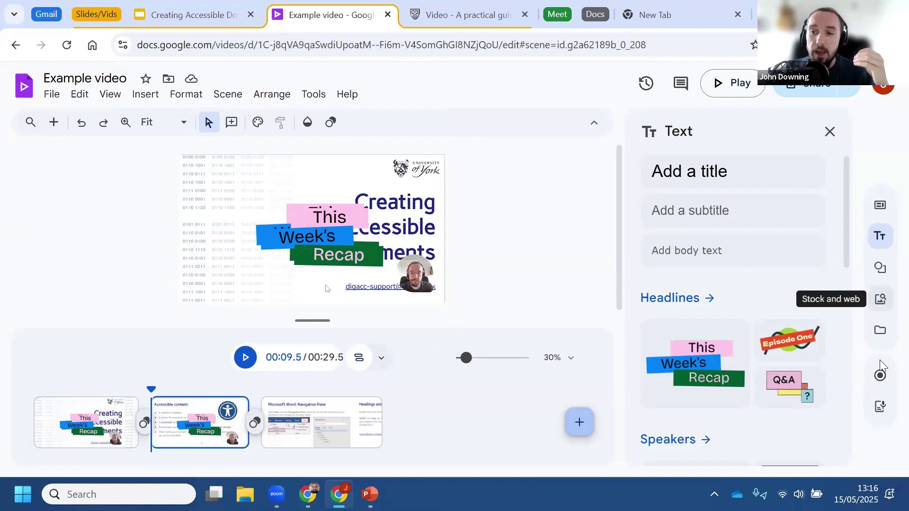
pyautogui.click(884, 408)
pyautogui.click(744, 226)
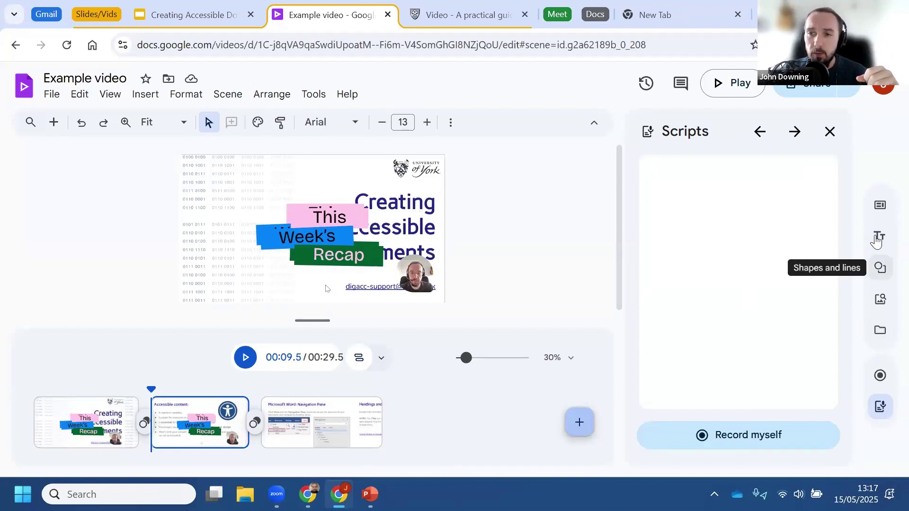
pyautogui.click(830, 132)
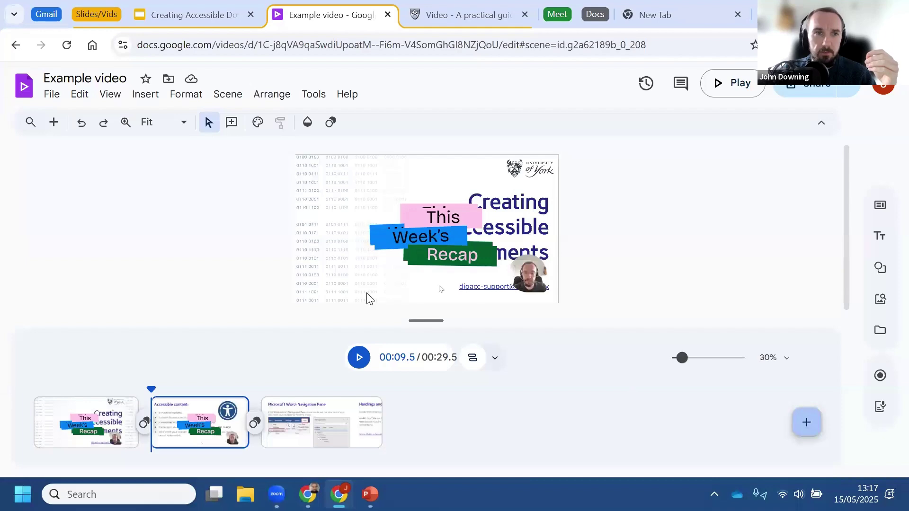
# Step: Scroll through the practical guide to video page, then collapse the Slides/Vids tab group
pyautogui.click(472, 8)
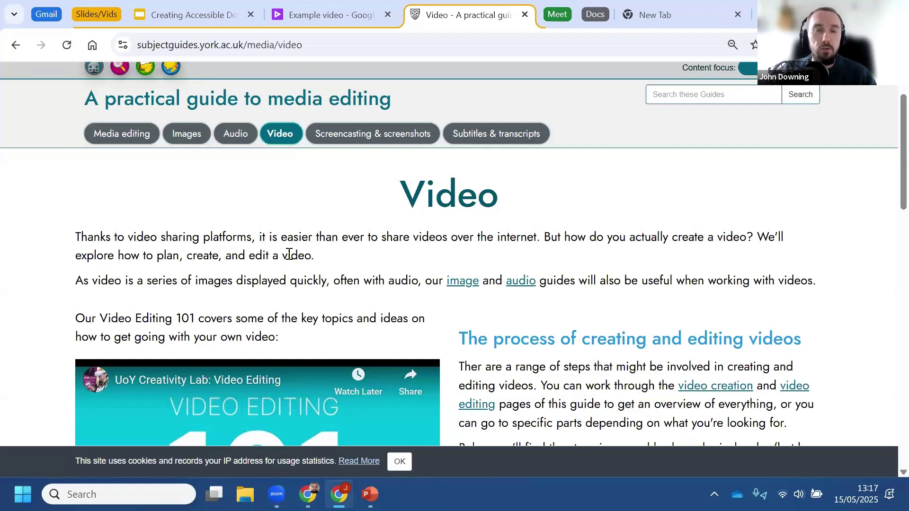
pyautogui.scroll(-10, 499, 257)
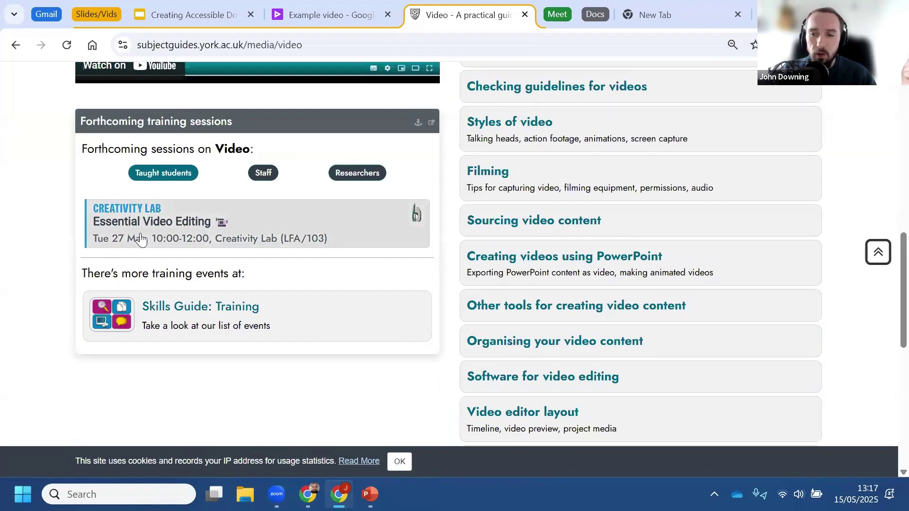
pyautogui.scroll(8, 14, 290)
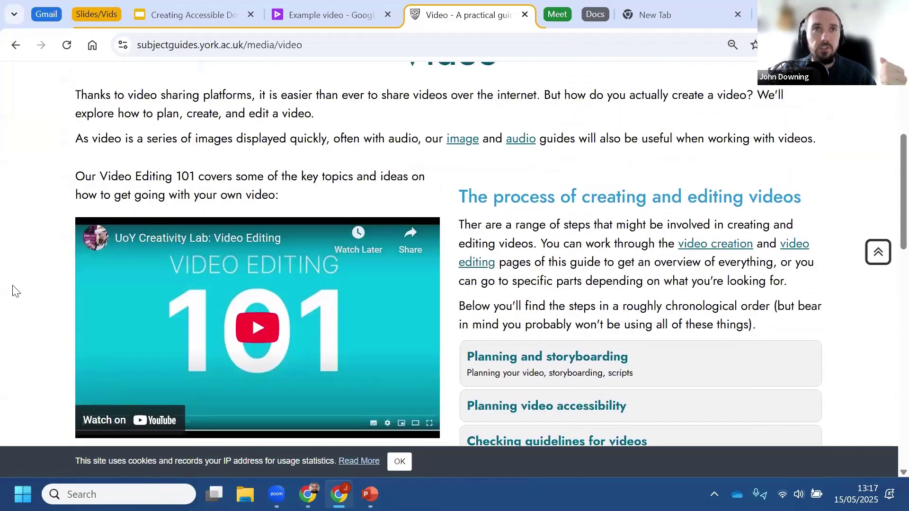
pyautogui.scroll(2, 13, 290)
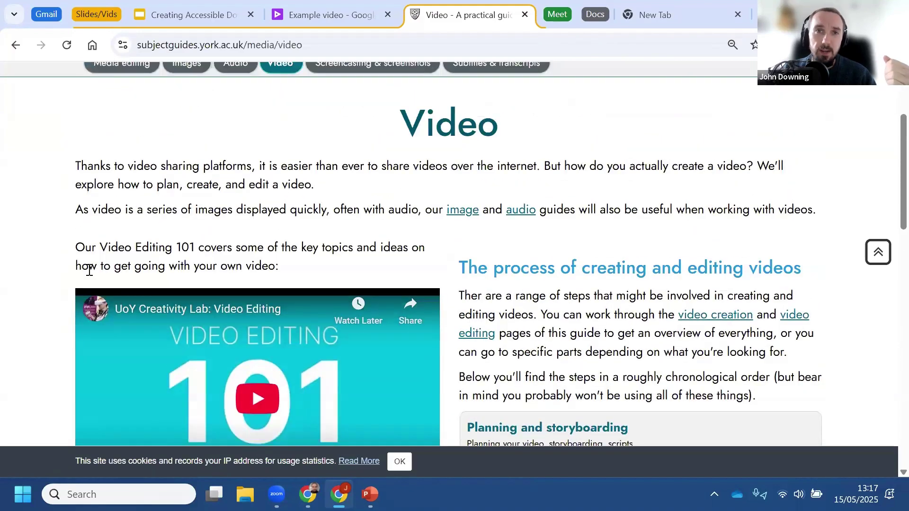
pyautogui.click(94, 10)
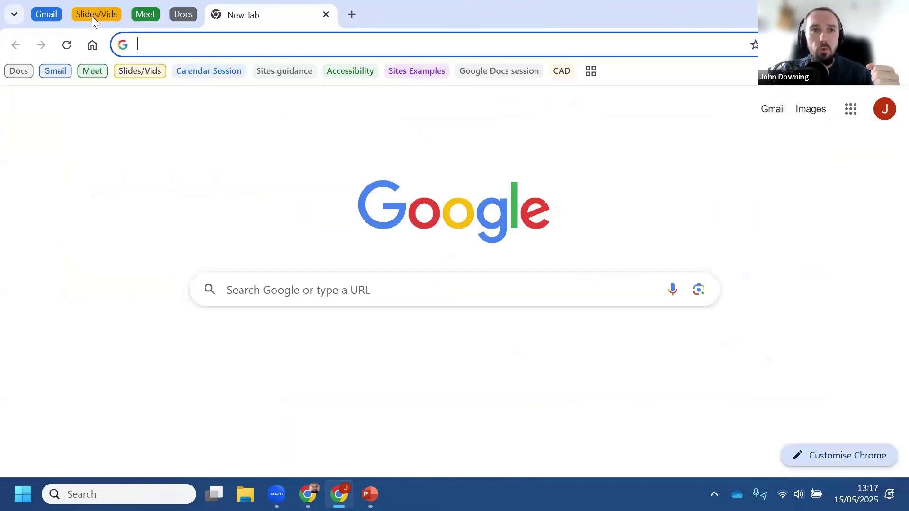
# Step: Open the Google Meet - IT Services page, then switch to the Docs features demo document
pyautogui.click(143, 12)
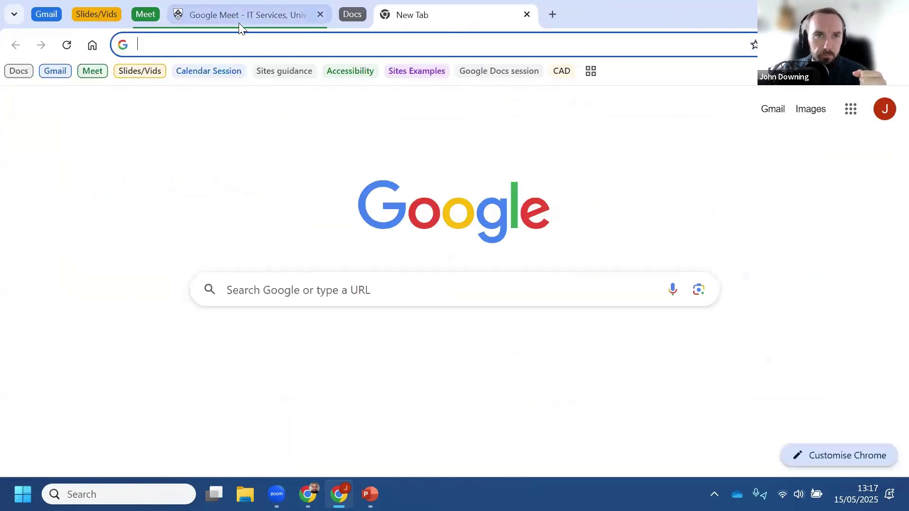
pyautogui.click(239, 15)
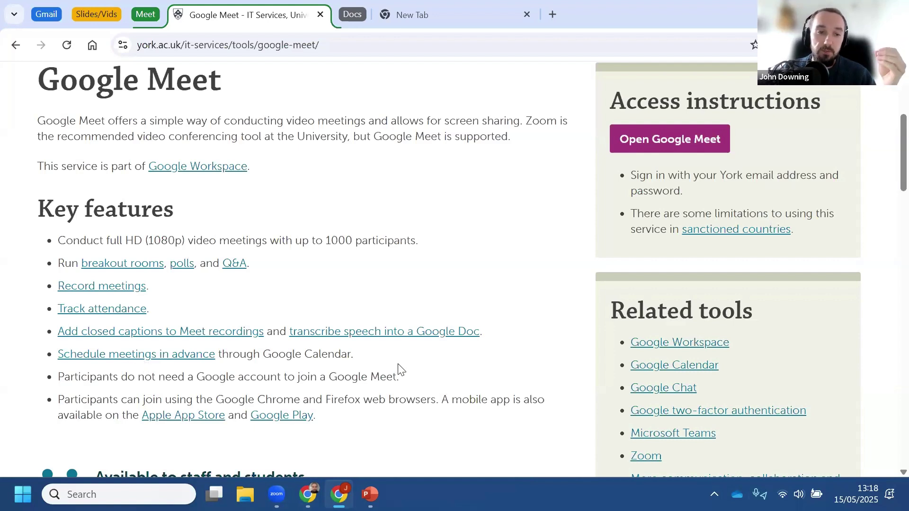
pyautogui.click(304, 45)
pyautogui.click(360, 230)
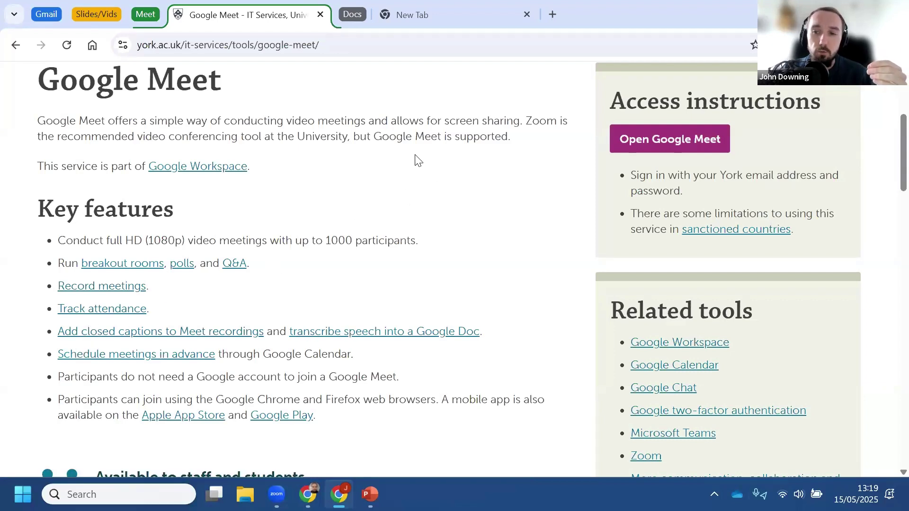
pyautogui.click(353, 13)
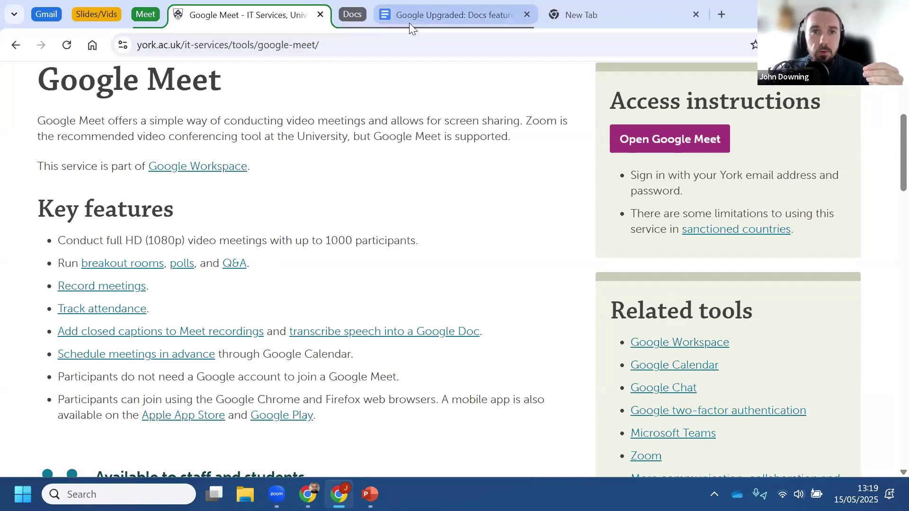
pyautogui.click(409, 22)
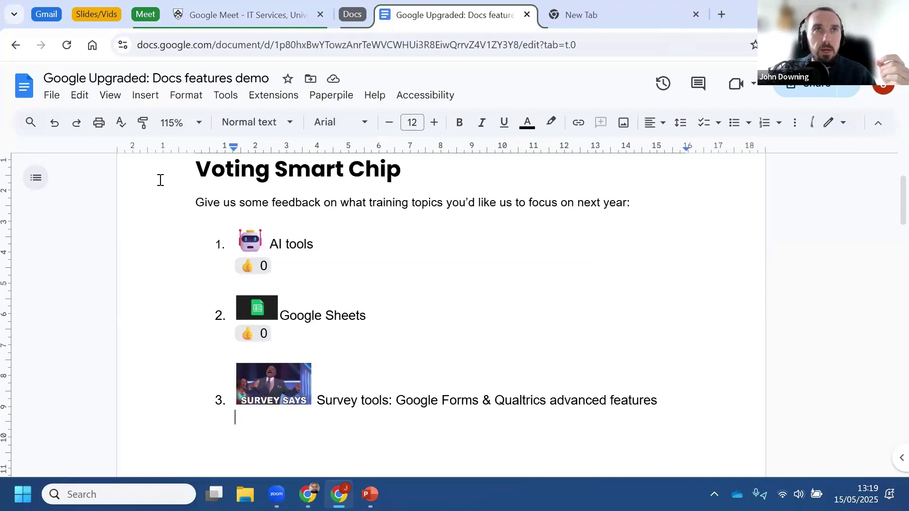
# Step: Cast thumbs-up votes for AI tools and Google Sheets
pyautogui.click(146, 100)
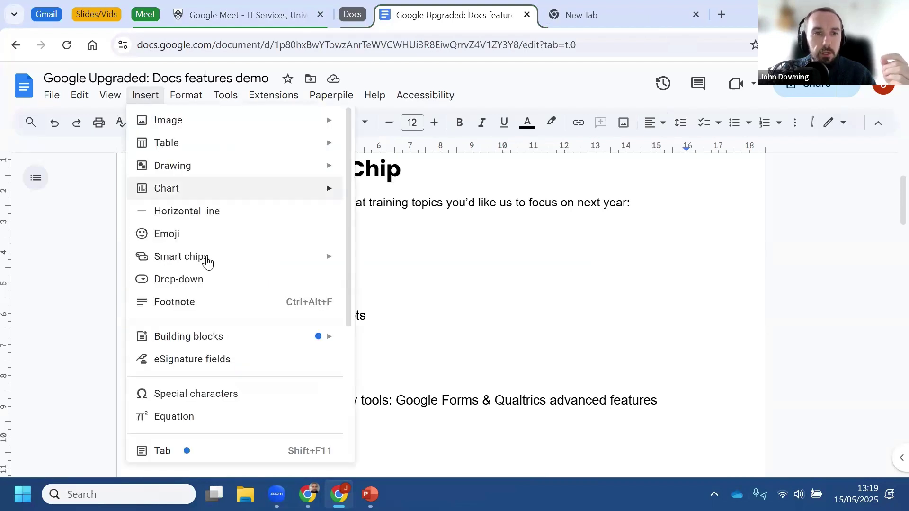
pyautogui.moveTo(324, 261)
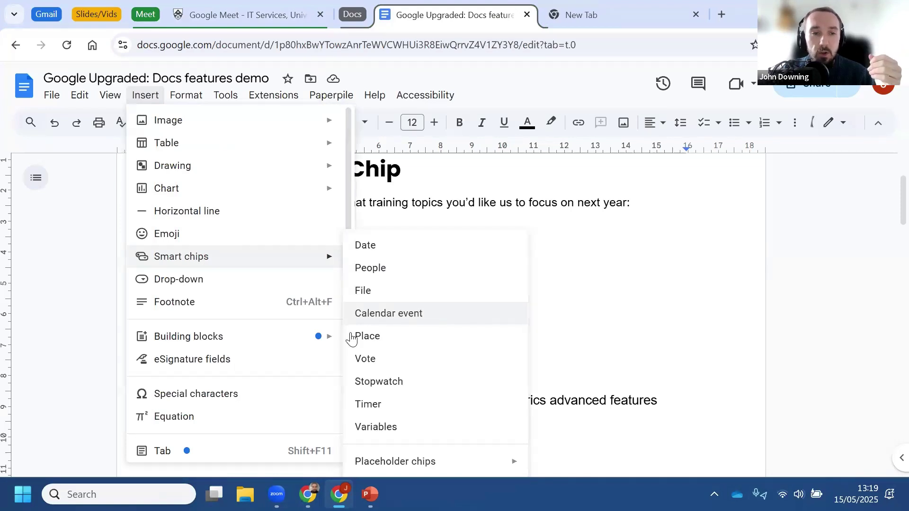
pyautogui.moveTo(308, 338)
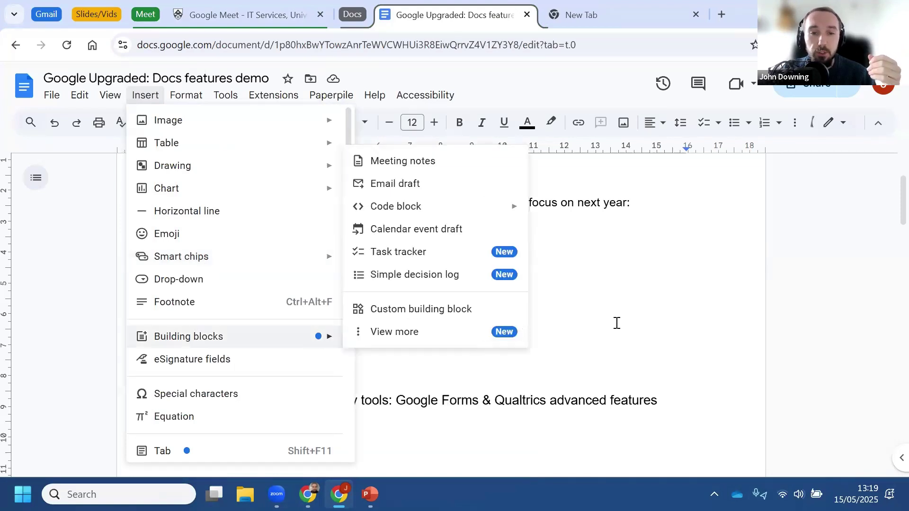
pyautogui.click(531, 414)
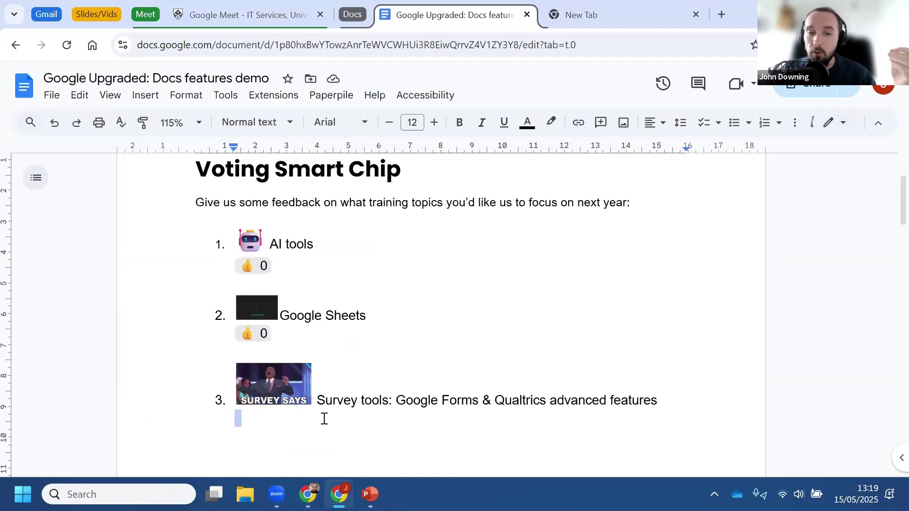
pyautogui.click(273, 282)
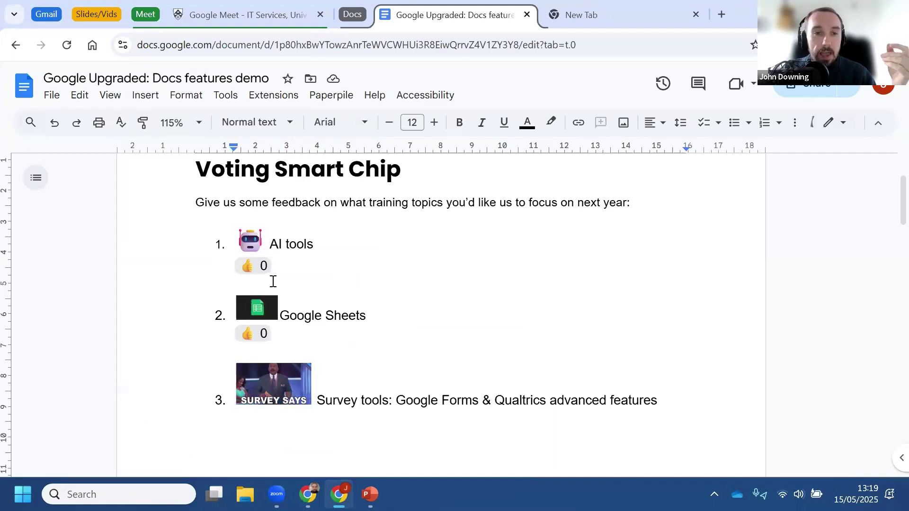
pyautogui.click(252, 265)
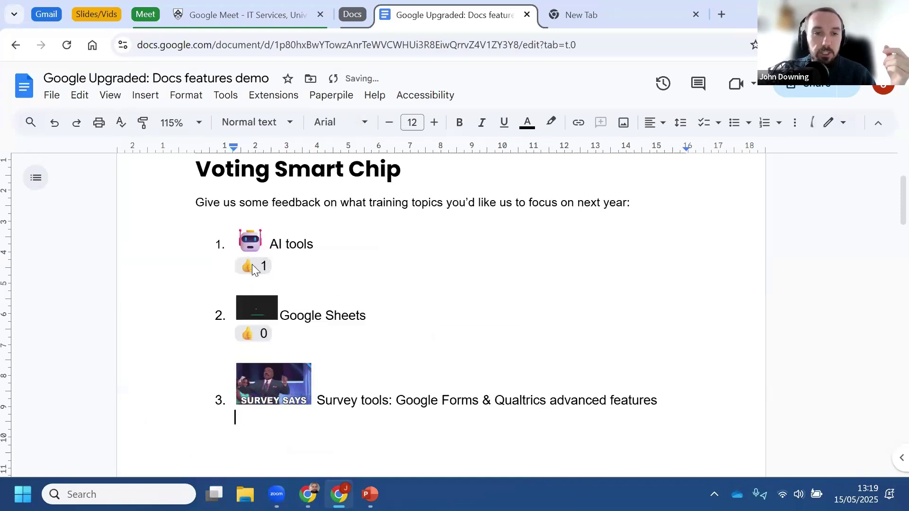
pyautogui.click(257, 335)
pyautogui.click(257, 335)
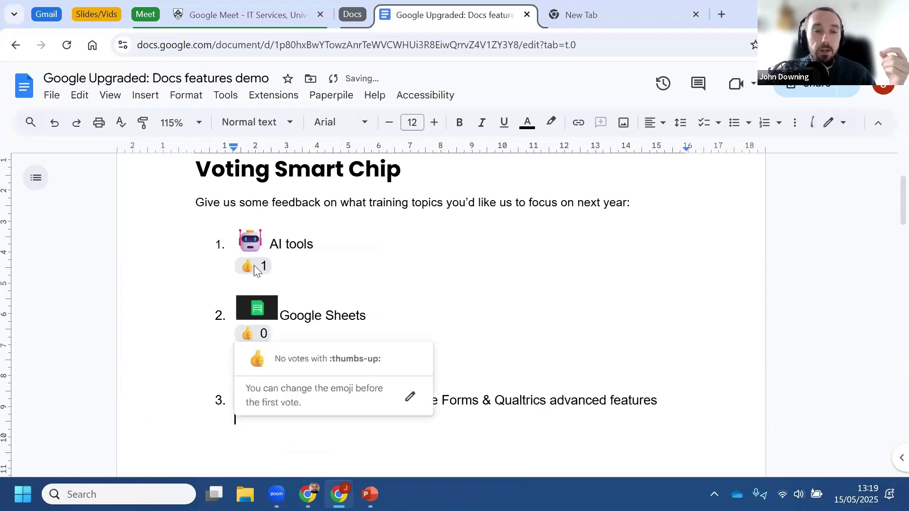
pyautogui.click(261, 335)
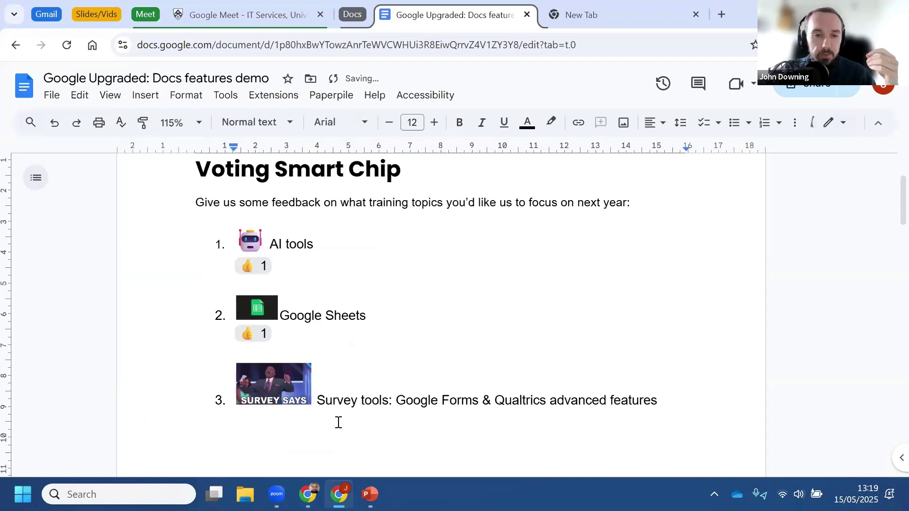
# Step: Insert a custom voting chip with the beaming-face emoji under Survey tools
pyautogui.click(145, 97)
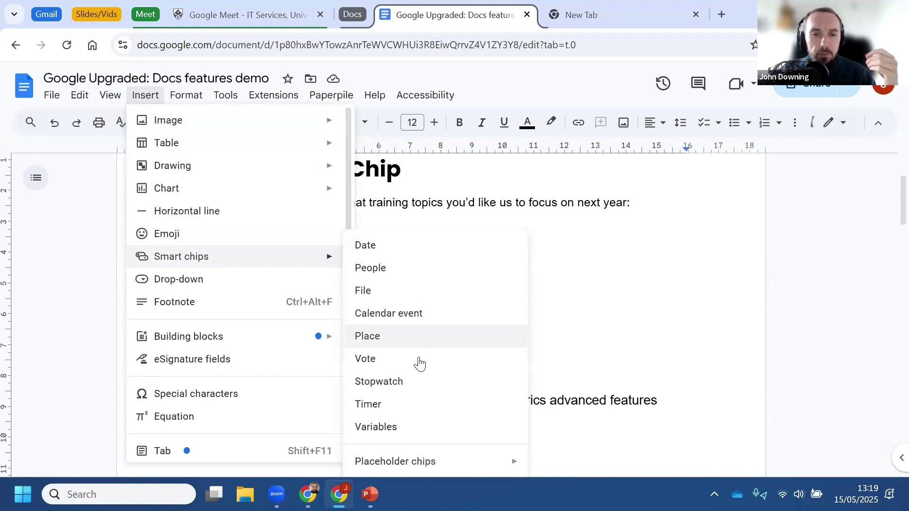
pyautogui.click(412, 364)
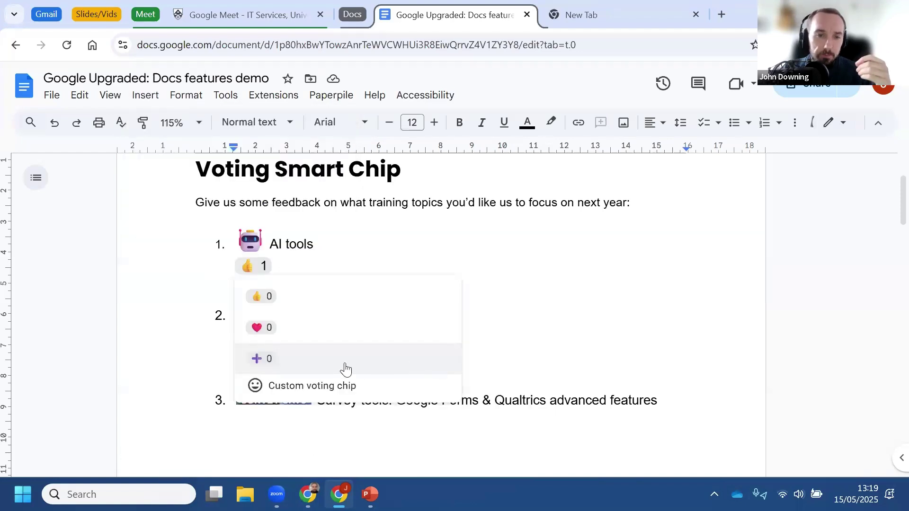
pyautogui.click(293, 388)
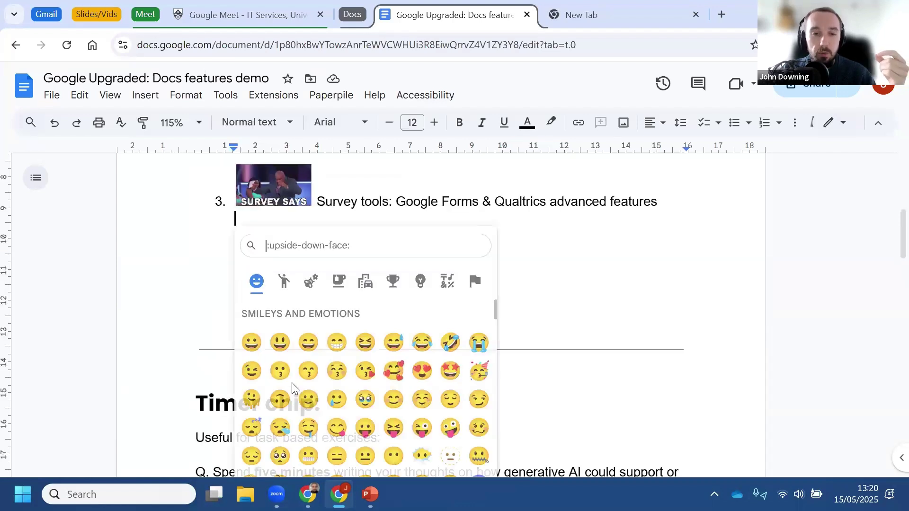
pyautogui.click(339, 344)
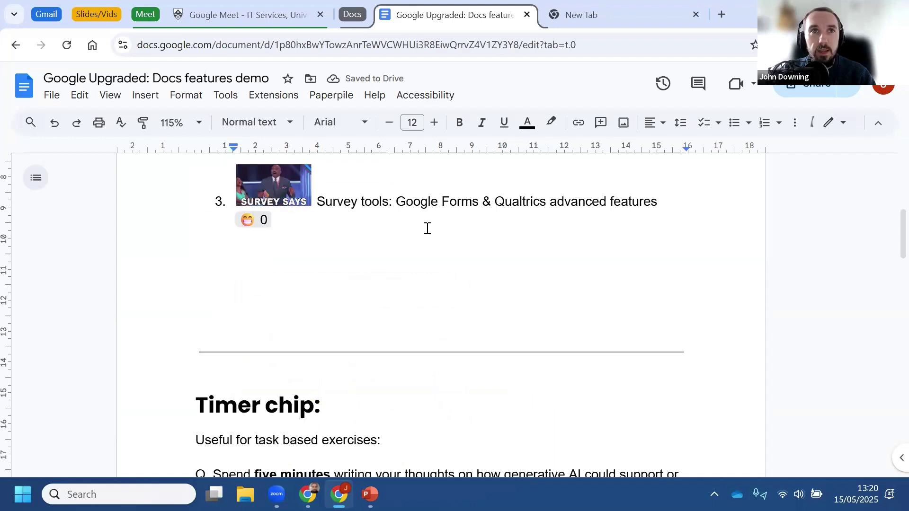
# Step: Paste copies to make three emoji chips, change the second's emoji, and vote on the third
pyautogui.press('Left')
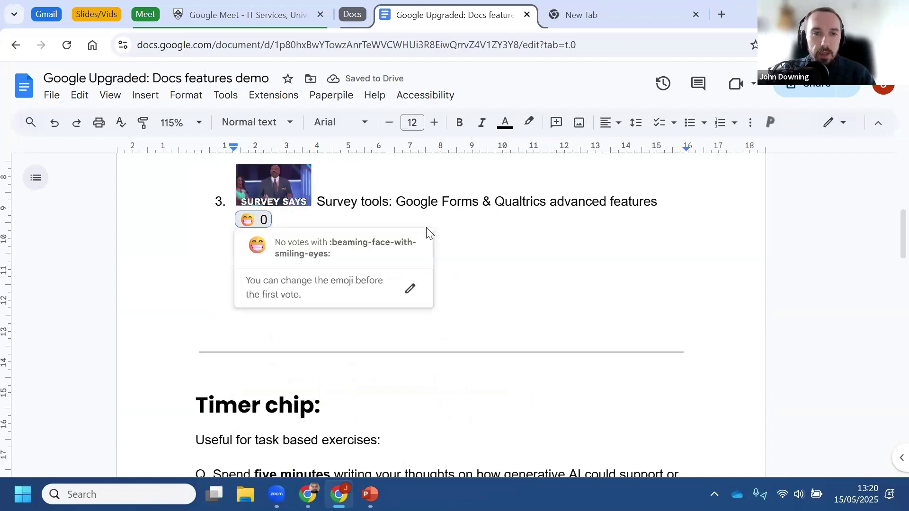
pyautogui.press('Right')
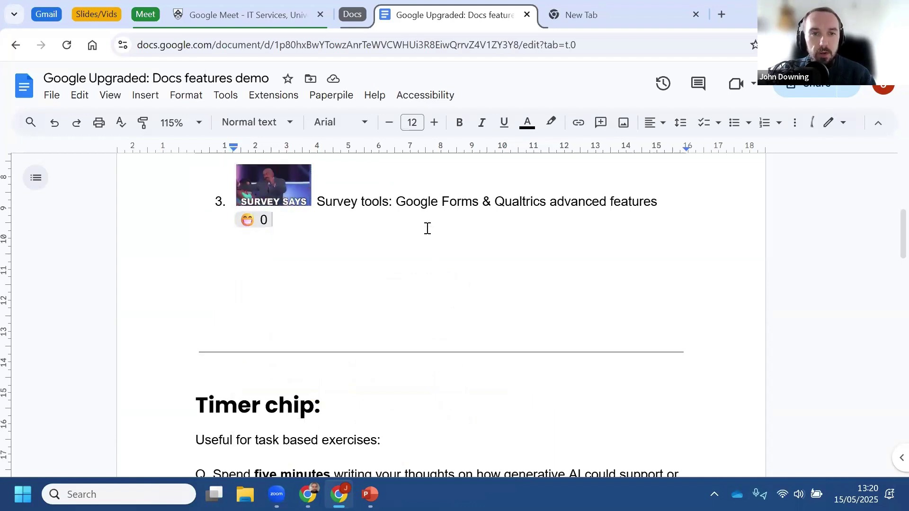
pyautogui.hotkey('ctrl', 'v')
pyautogui.hotkey('ctrl', 'v')
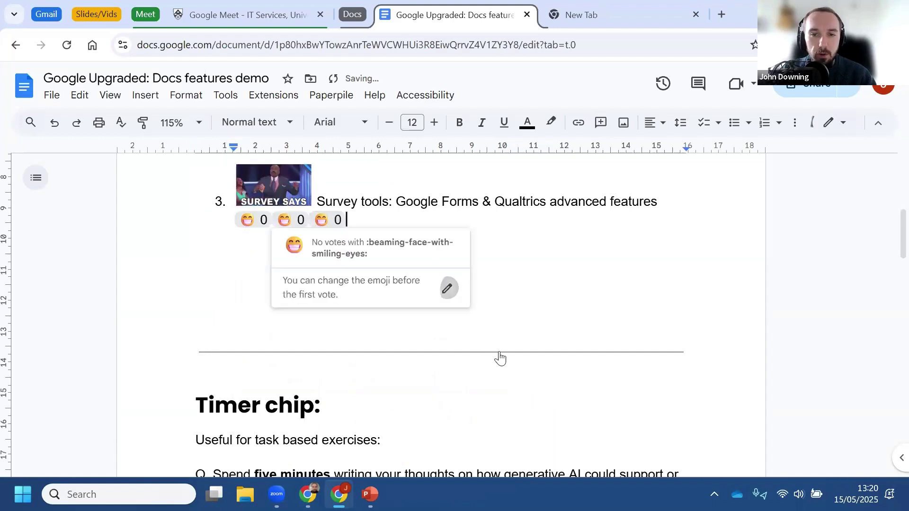
pyautogui.click(447, 288)
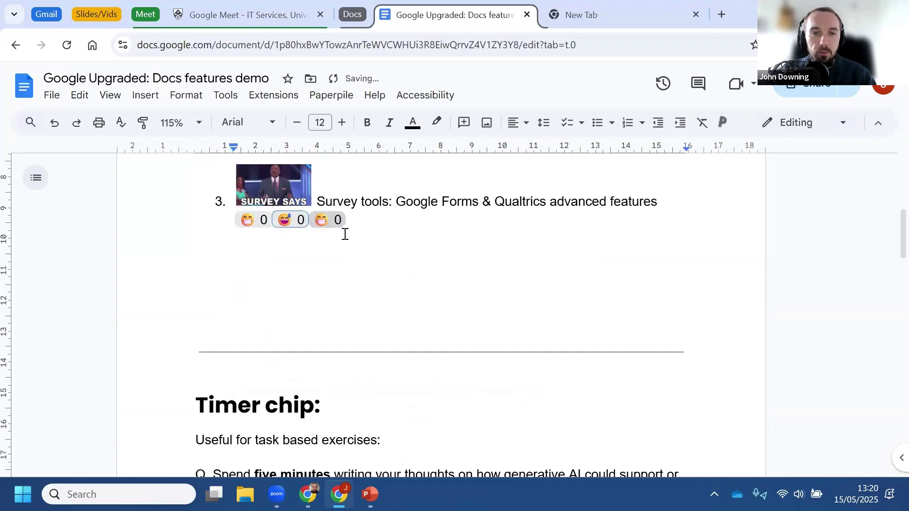
pyautogui.click(380, 229)
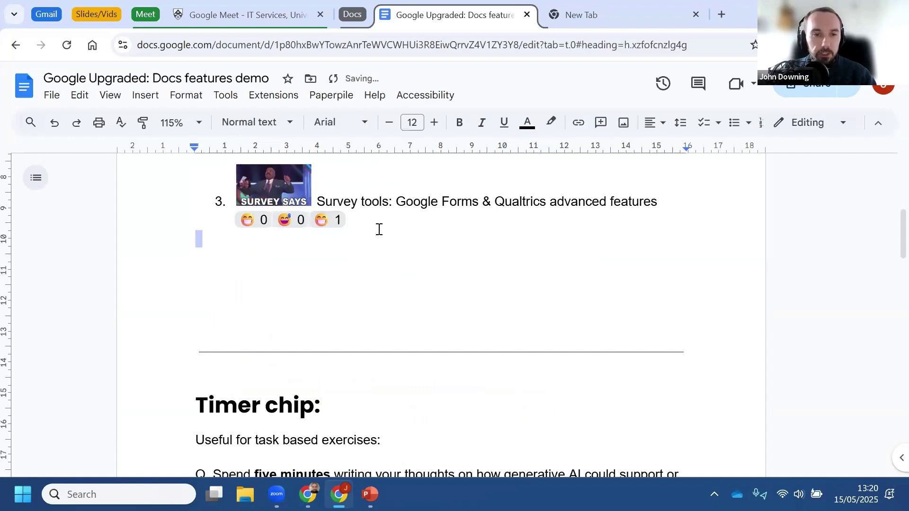
# Step: Add a timer chip on the line below the timer prompt
pyautogui.scroll(-4, 355, 295)
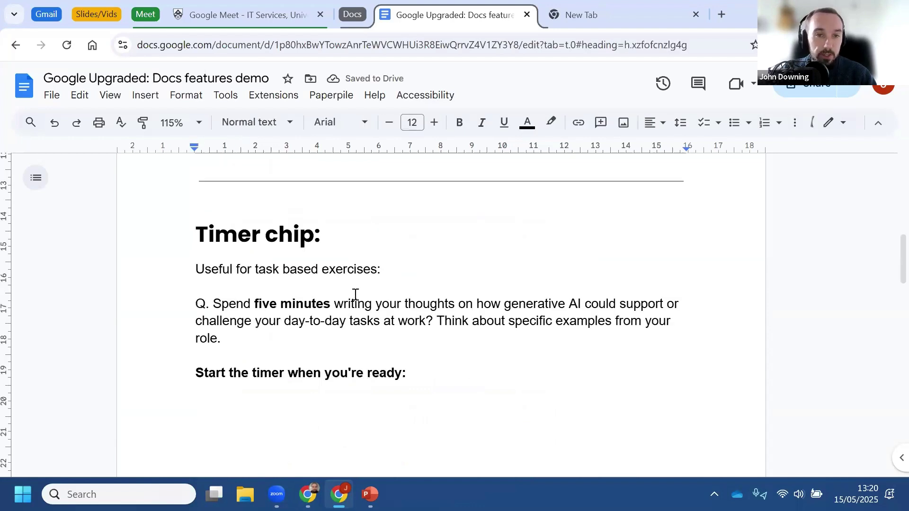
pyautogui.scroll(-1, 342, 379)
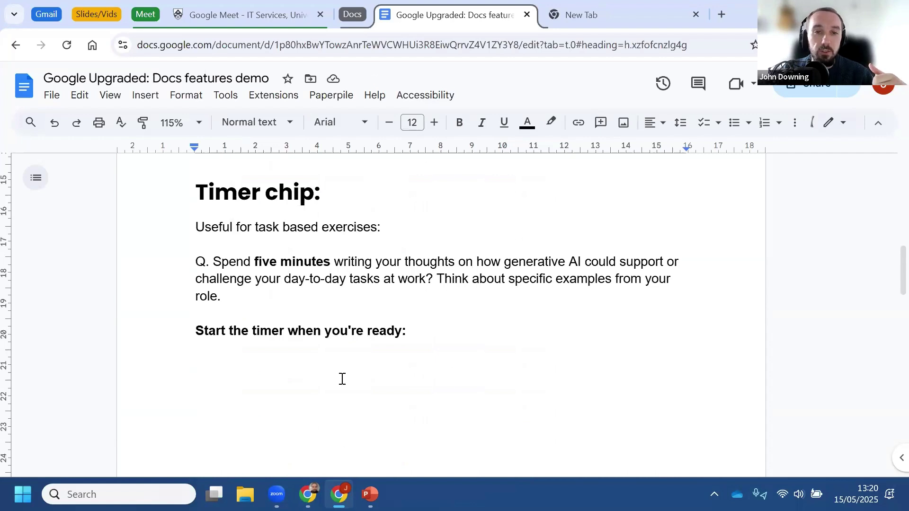
pyautogui.click(342, 379)
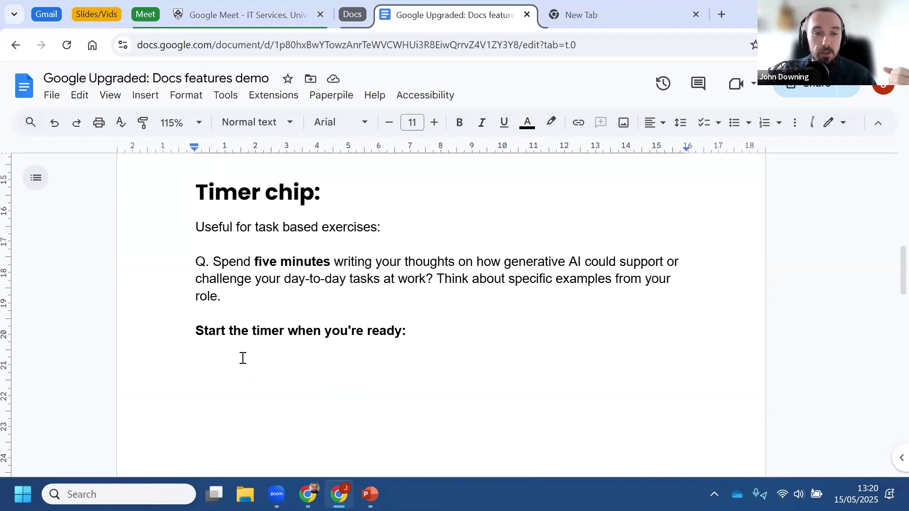
pyautogui.click(142, 99)
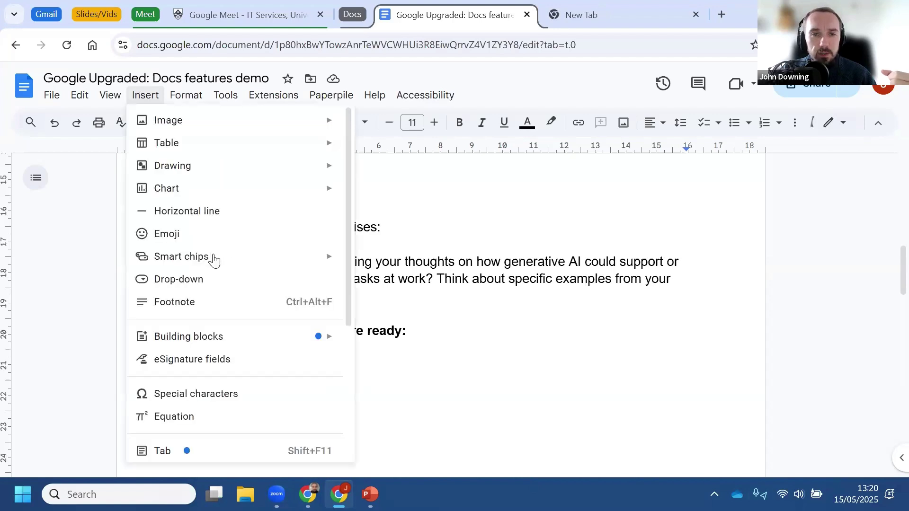
pyautogui.moveTo(212, 260)
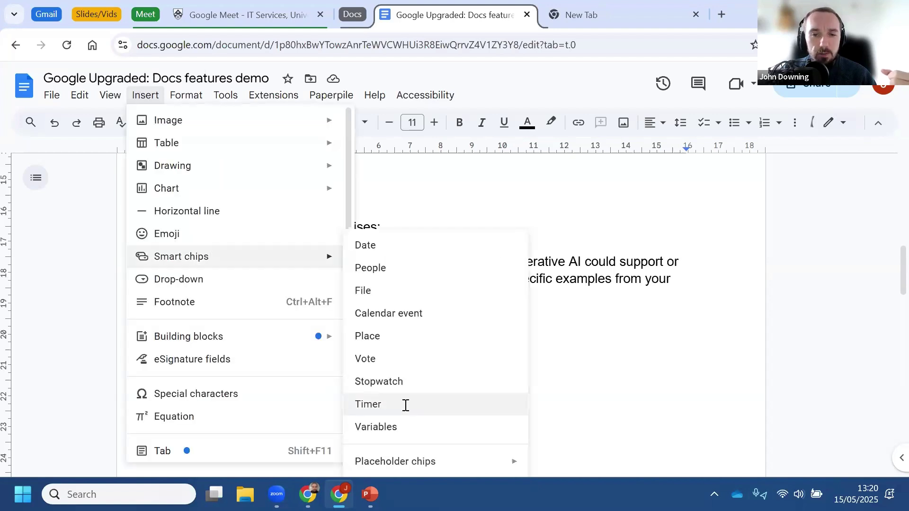
pyautogui.click(406, 404)
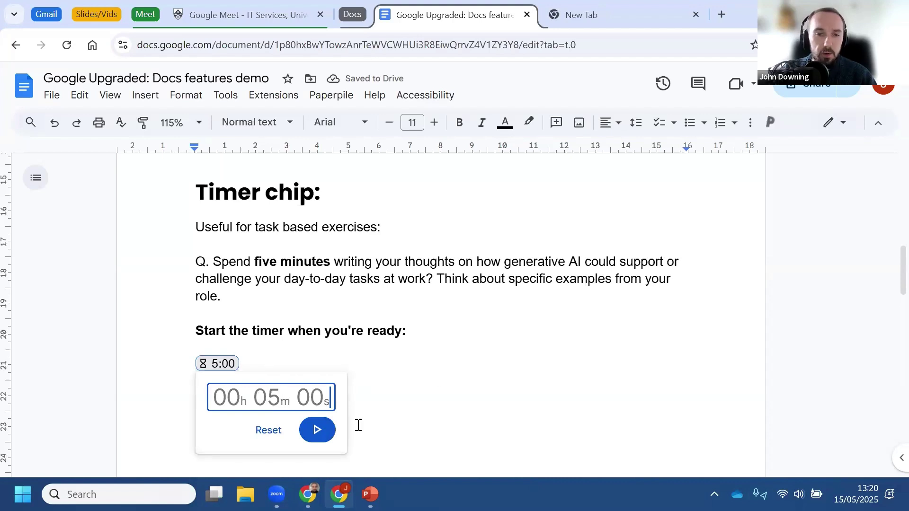
pyautogui.click(222, 364)
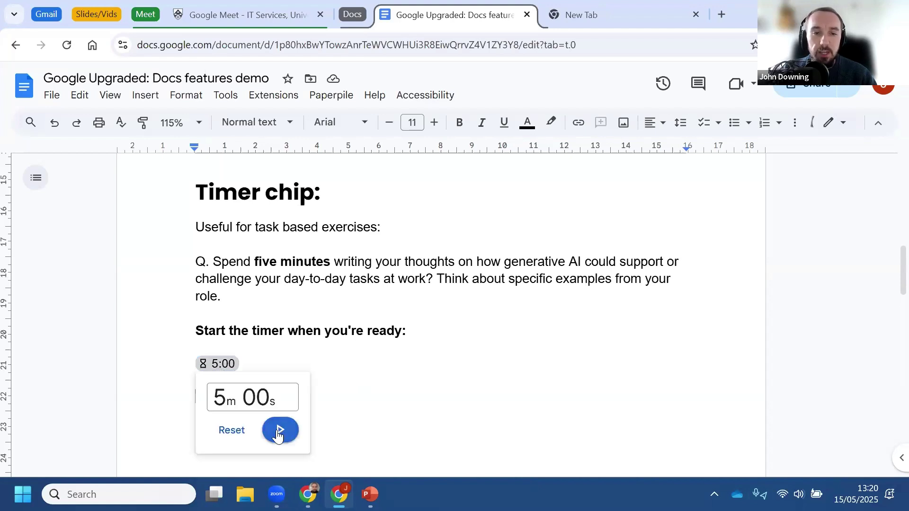
# Step: Run the five-minute timer, pause it, reset to 5:00, and scroll to Custom Building Blocks
pyautogui.click(279, 431)
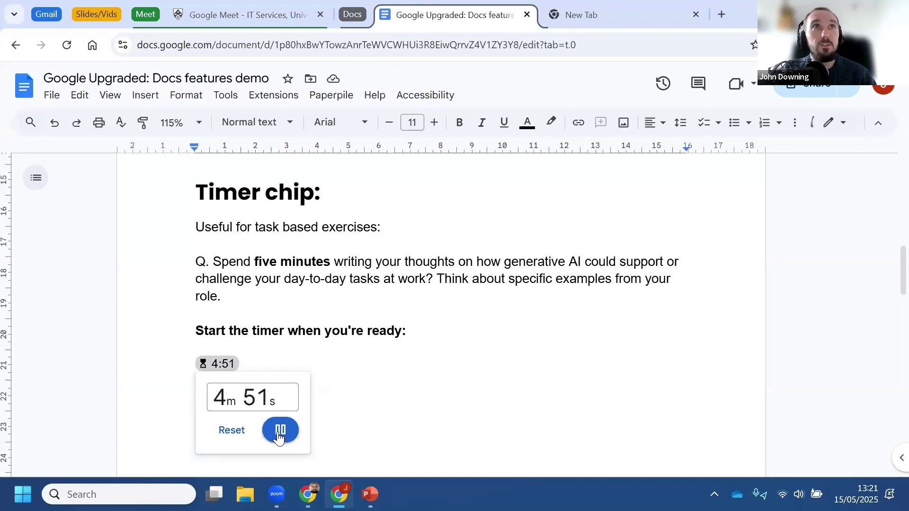
pyautogui.click(229, 442)
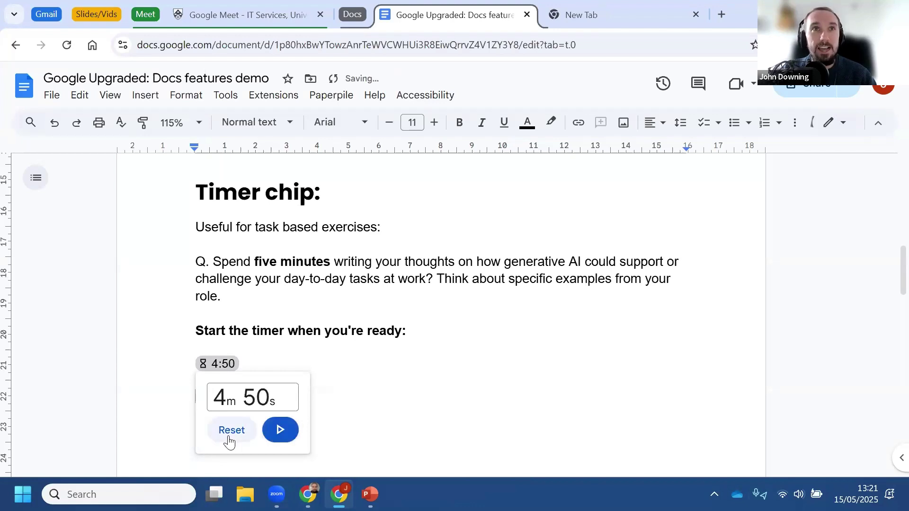
pyautogui.click(229, 433)
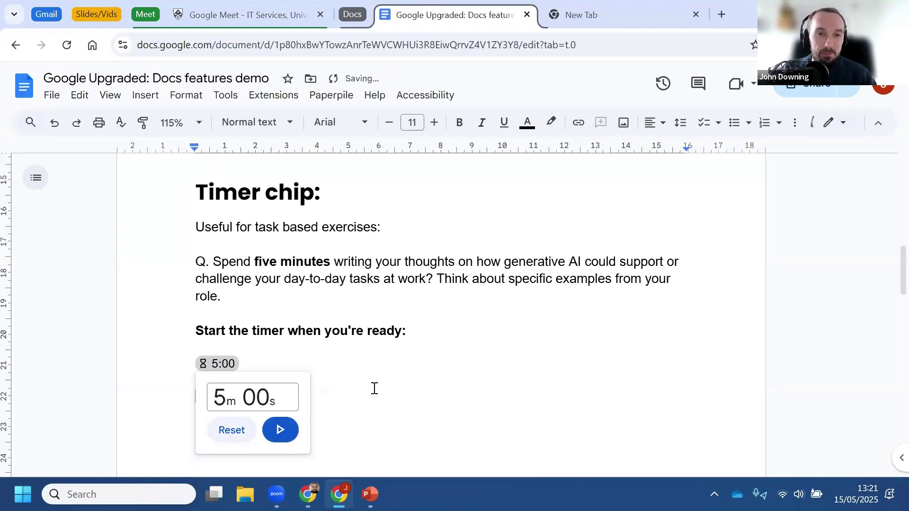
pyautogui.click(366, 390)
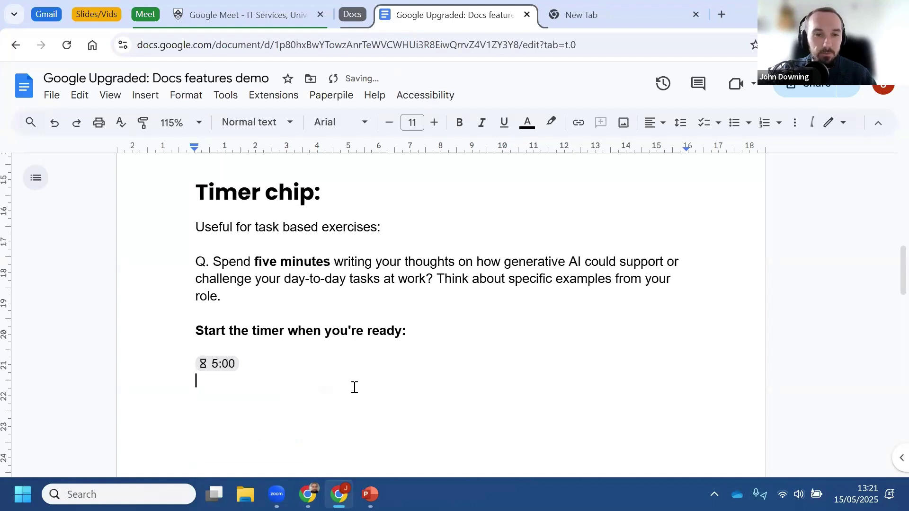
pyautogui.scroll(-4, 350, 387)
pyautogui.scroll(-5, 350, 387)
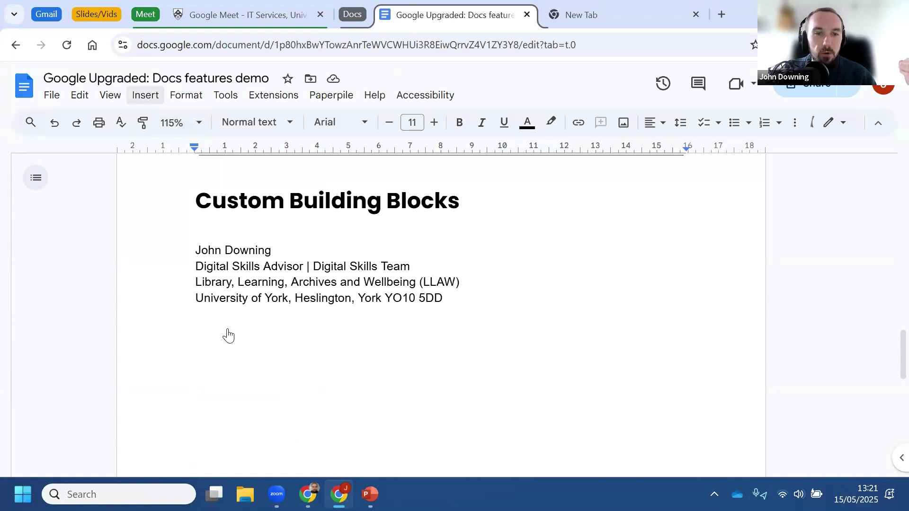
# Step: Show the Insert > Building blocks submenu with Meeting notes, Email draft and Custom building block
pyautogui.hotkey('alt', 'i')
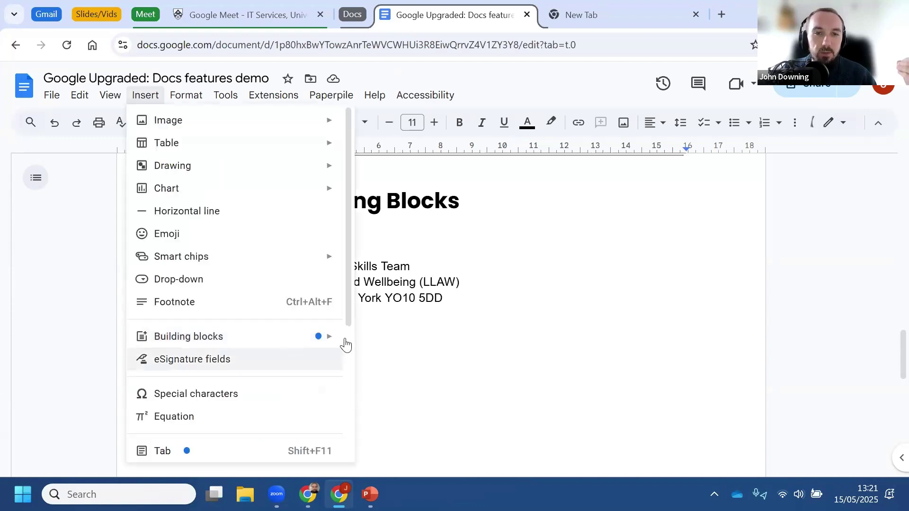
pyautogui.moveTo(346, 339)
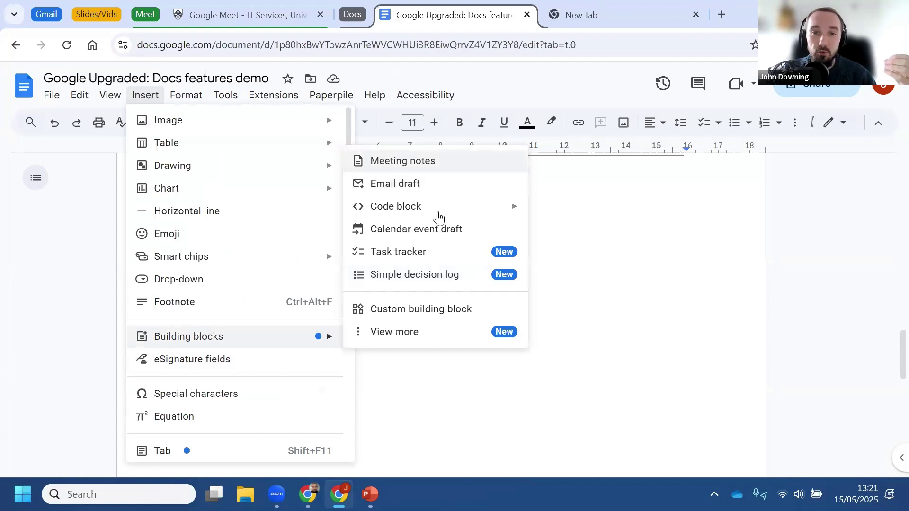
pyautogui.moveTo(439, 218)
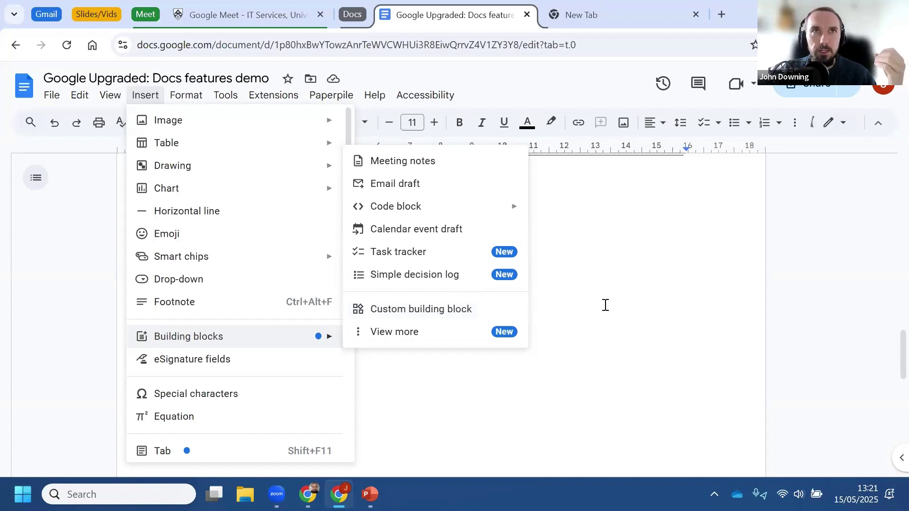
pyautogui.click(510, 304)
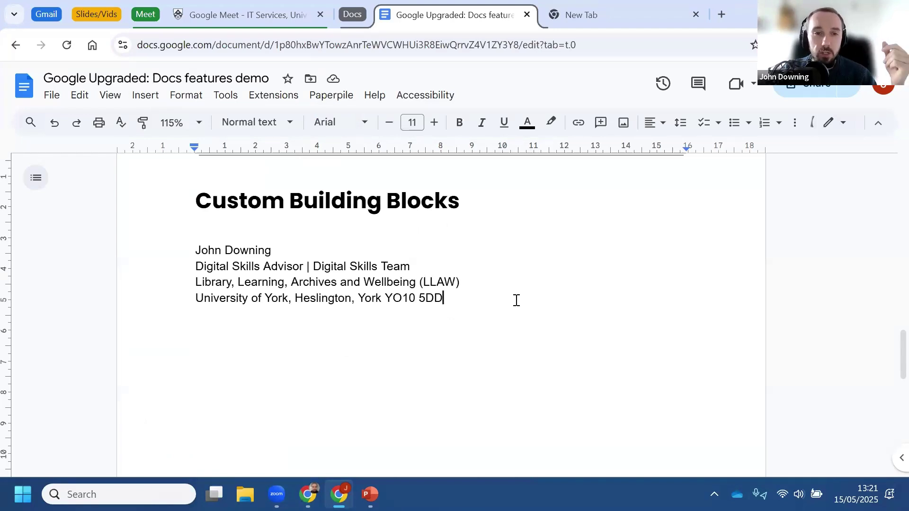
pyautogui.moveTo(460, 297); pyautogui.dragTo(171, 253)
pyautogui.click(493, 299)
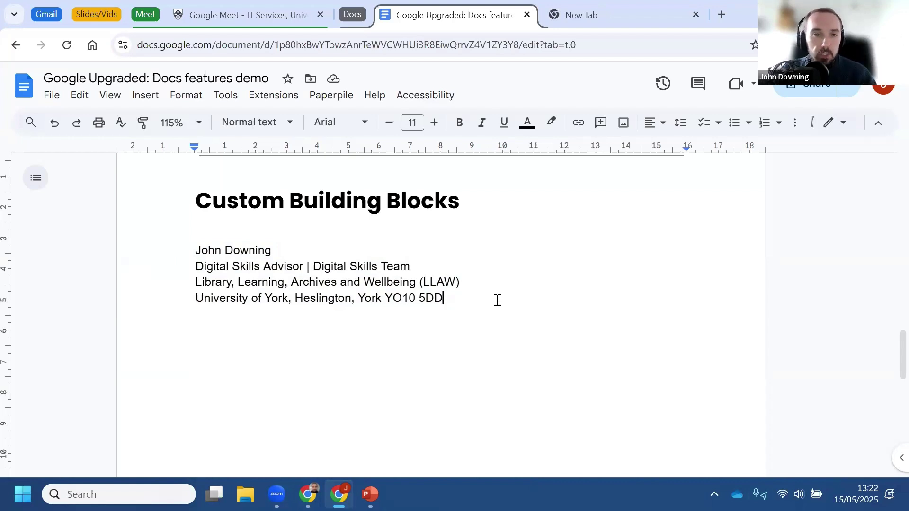
pyautogui.click(146, 95)
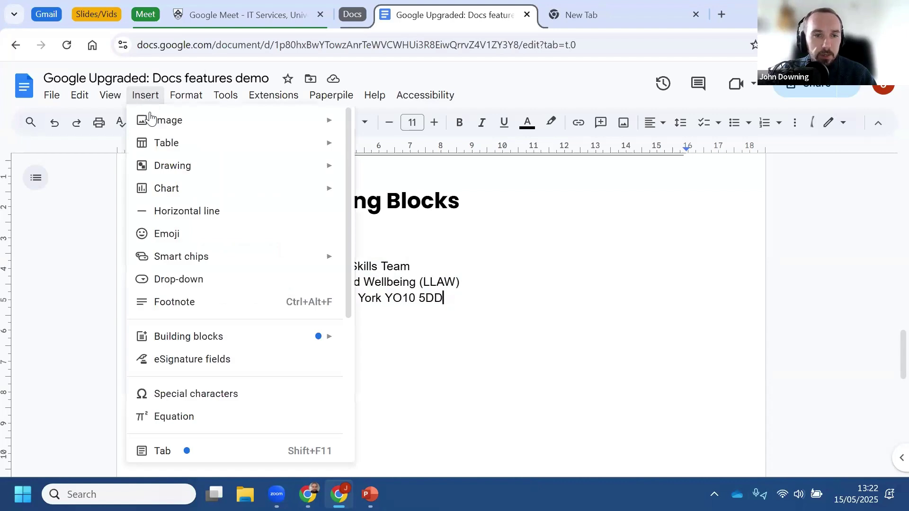
pyautogui.moveTo(222, 344)
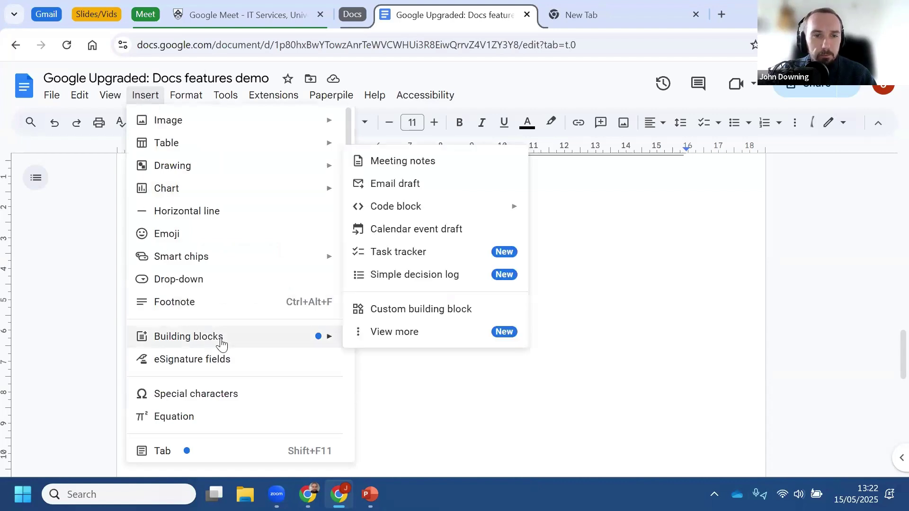
# Step: Save the four signature lines as a new custom building block named Signature
pyautogui.click(415, 309)
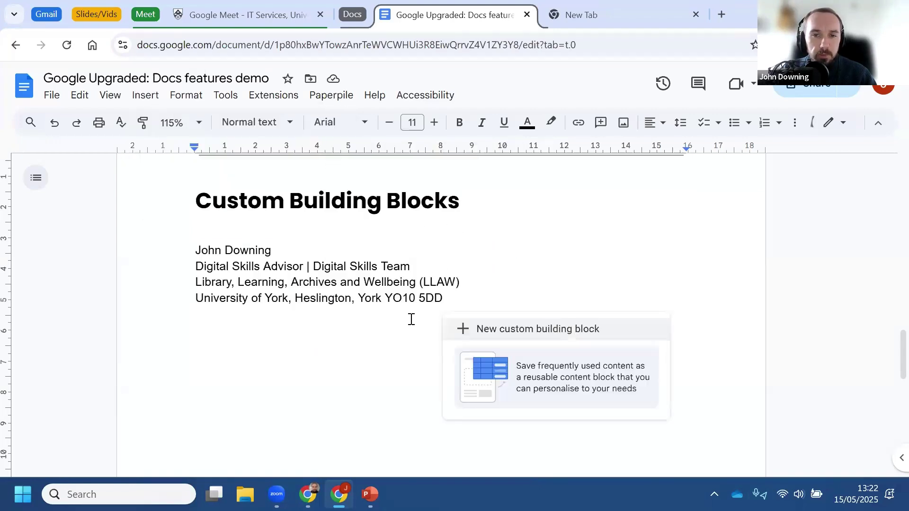
pyautogui.click(510, 331)
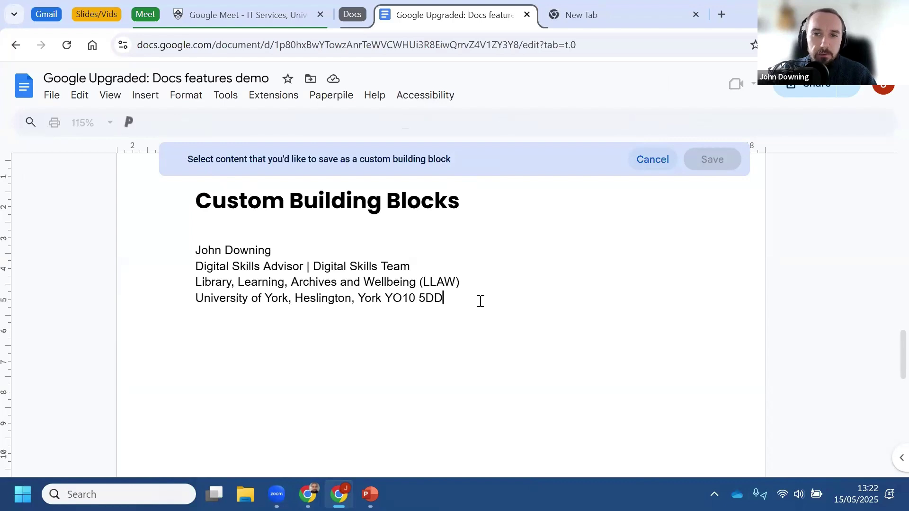
pyautogui.moveTo(480, 301); pyautogui.dragTo(191, 254)
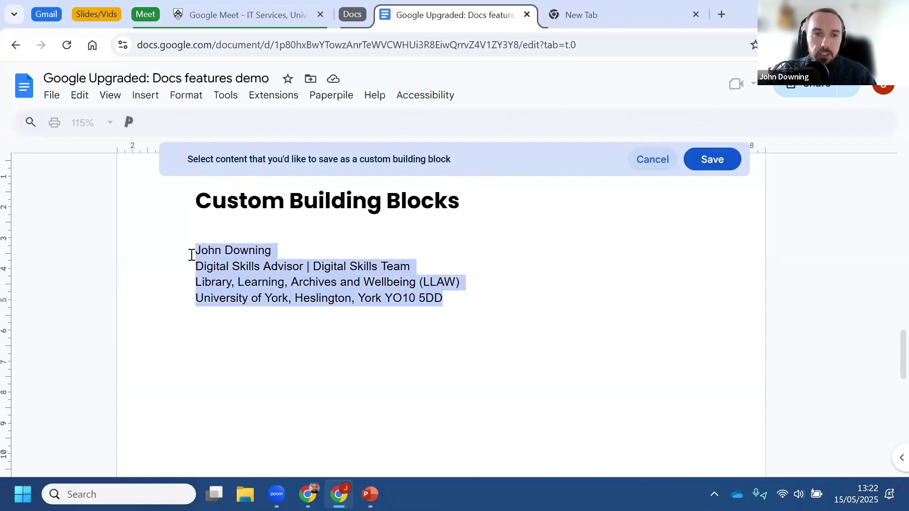
pyautogui.click(726, 162)
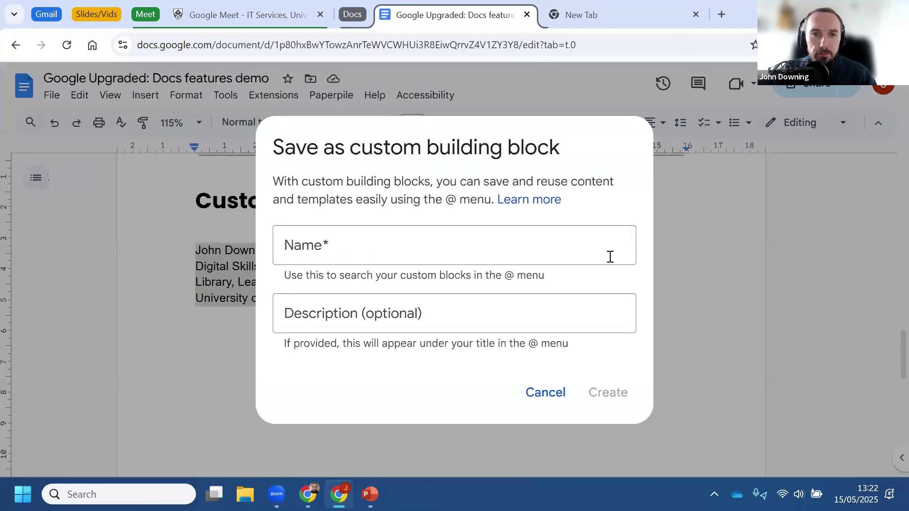
pyautogui.click(431, 258)
pyautogui.write('Signature')
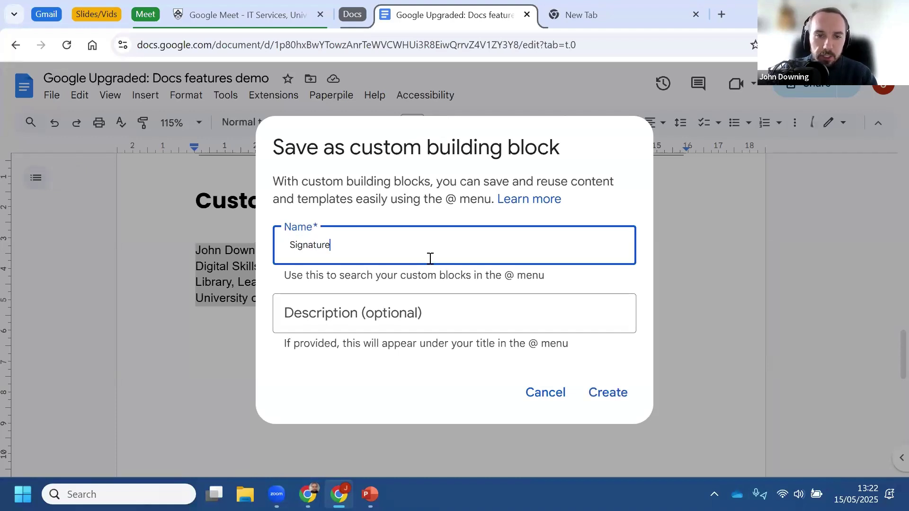
pyautogui.click(614, 394)
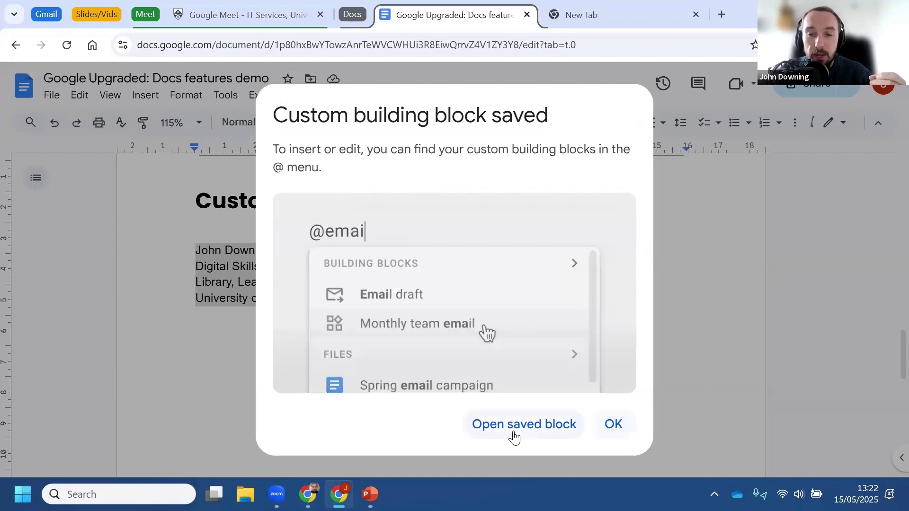
pyautogui.click(615, 425)
pyautogui.click(485, 329)
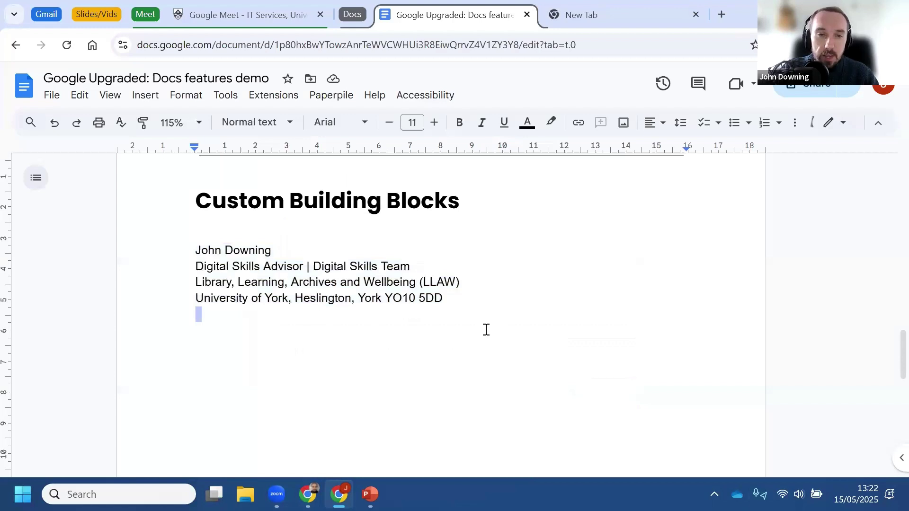
pyautogui.press('Return')
pyautogui.press('Return')
pyautogui.press('Return')
pyautogui.press('Return')
pyautogui.press('Return')
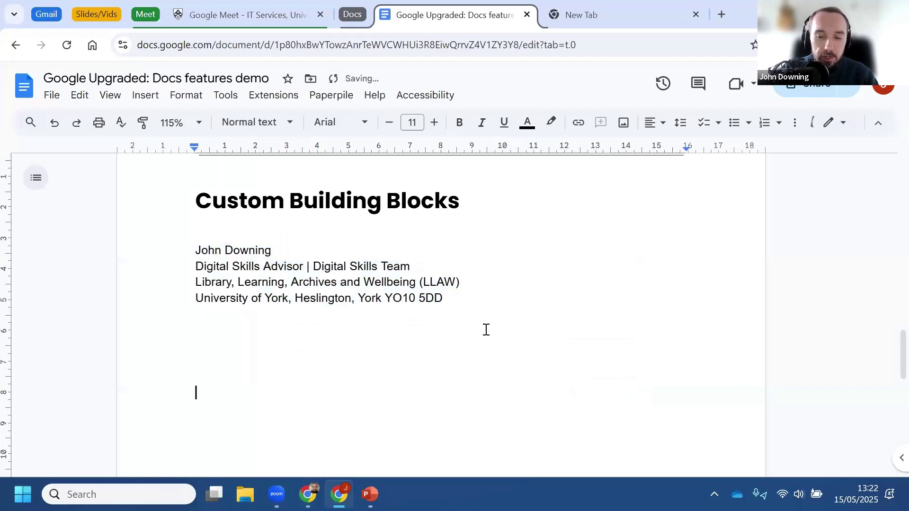
pyautogui.scroll(-4, 486, 329)
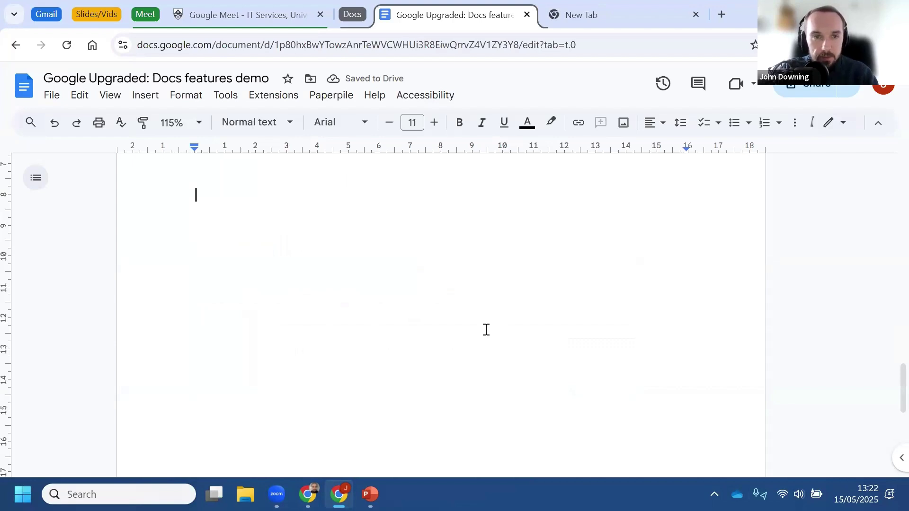
pyautogui.write('@signature')
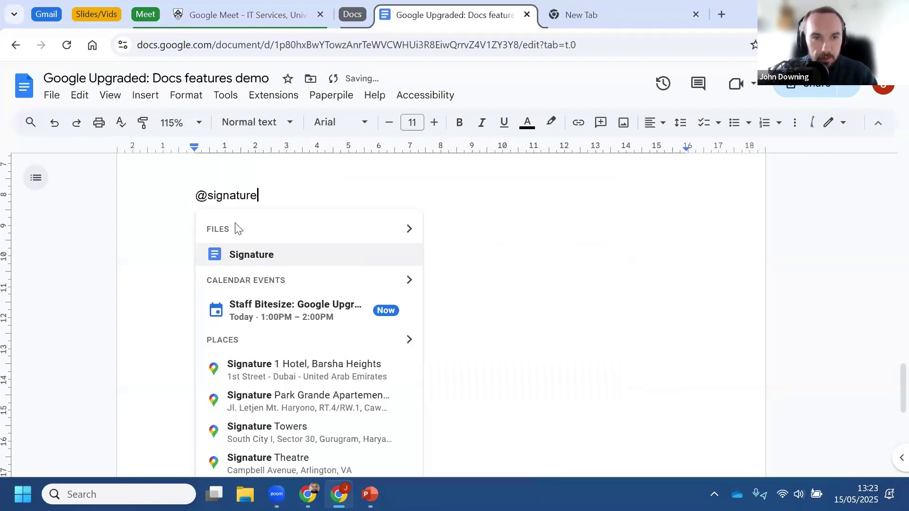
pyautogui.moveTo(254, 258)
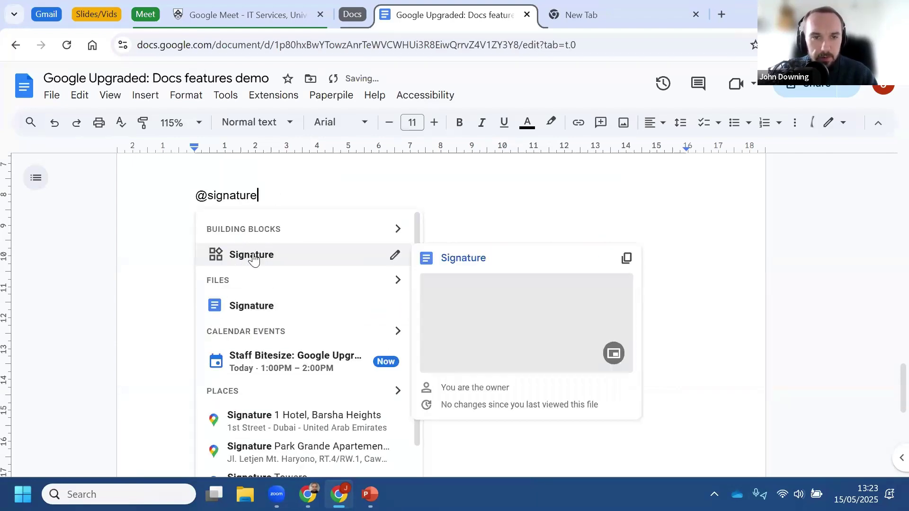
pyautogui.click(254, 257)
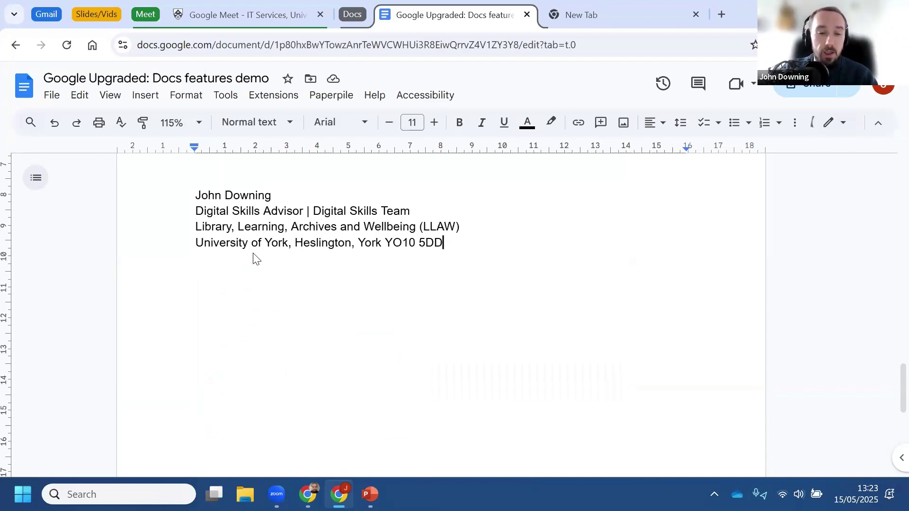
pyautogui.press('Return')
pyautogui.press('Return')
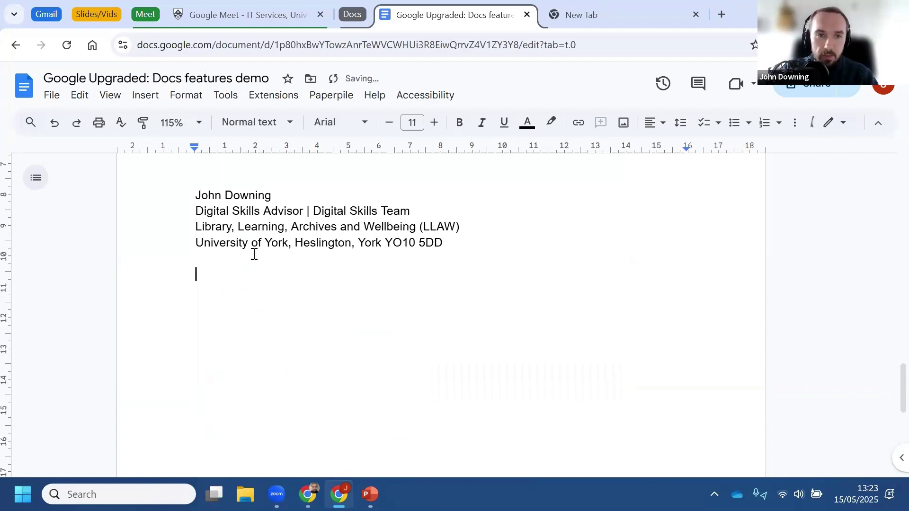
pyautogui.write('@')
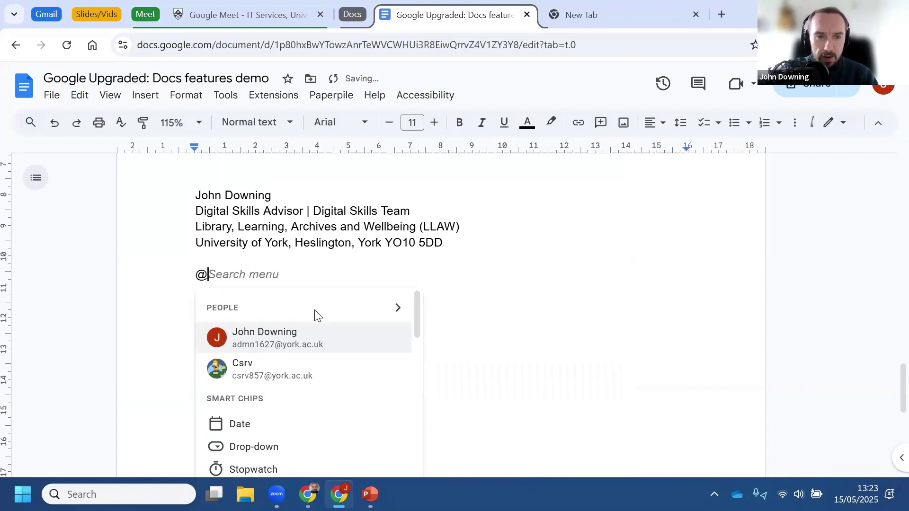
pyautogui.write('signature')
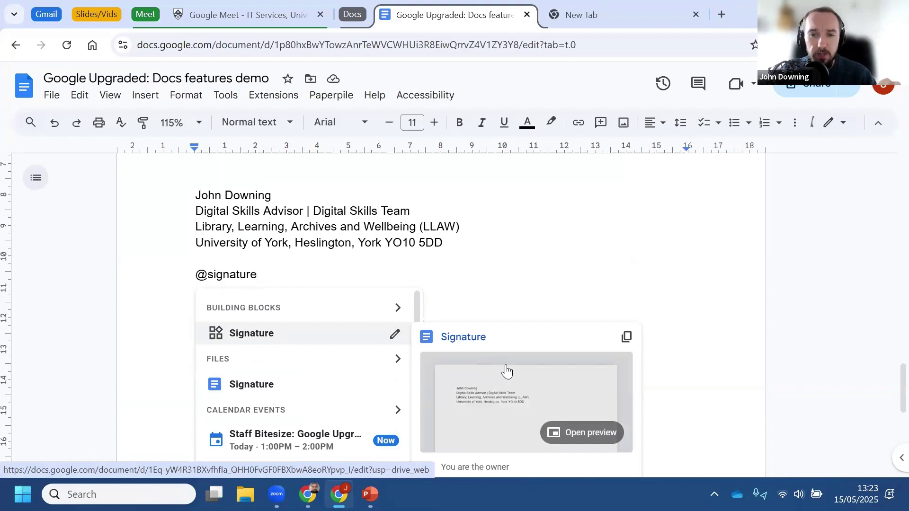
pyautogui.click(507, 279)
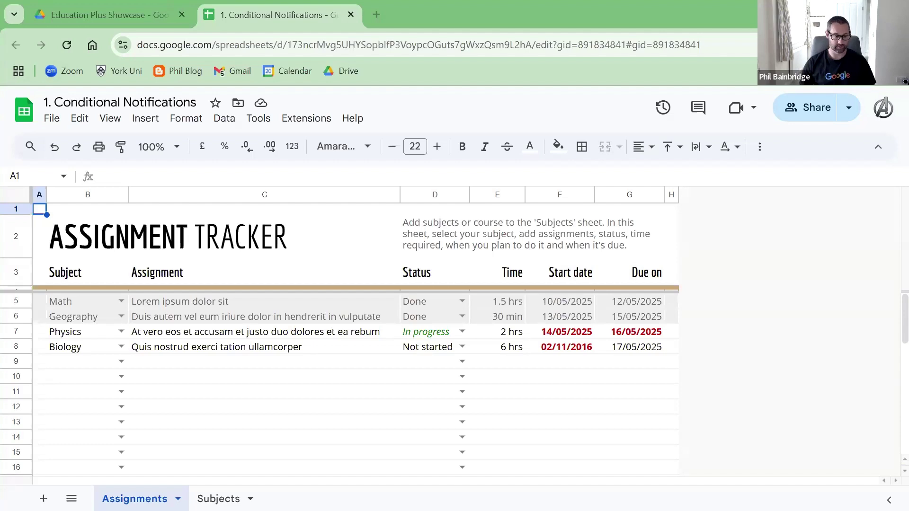
# Step: Check the Status cells D3, D8 and D2, then bring up the Tools menu
pyautogui.click(432, 381)
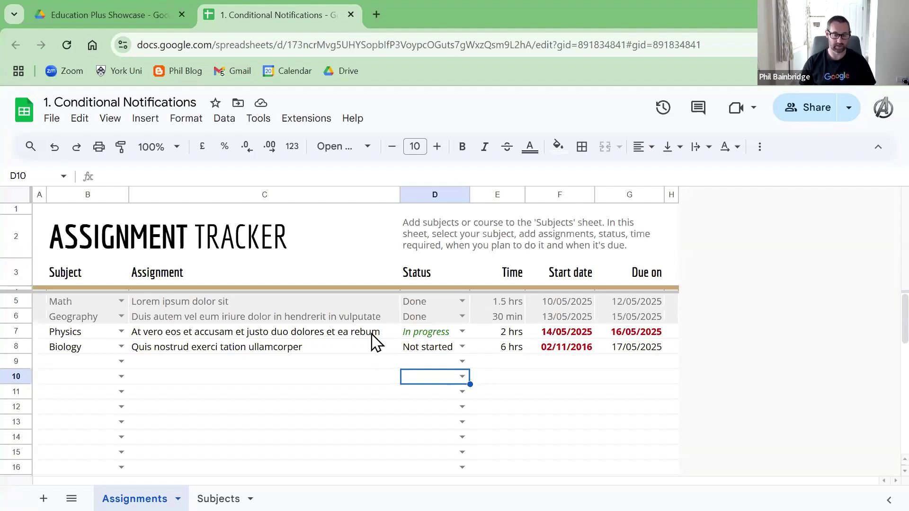
pyautogui.click(428, 280)
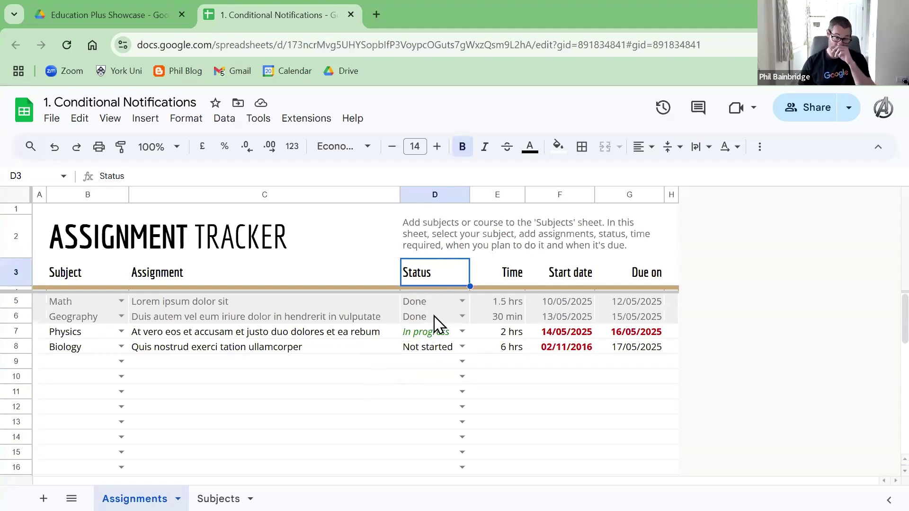
pyautogui.click(424, 348)
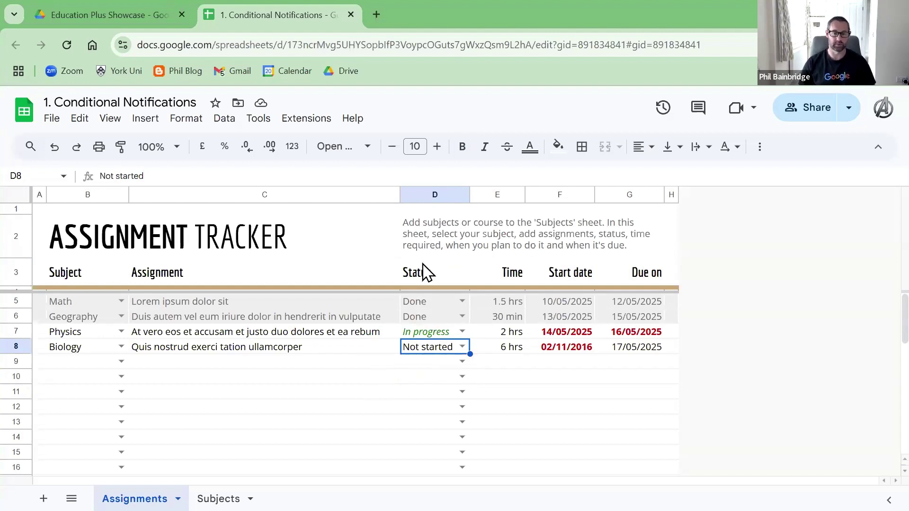
pyautogui.click(427, 227)
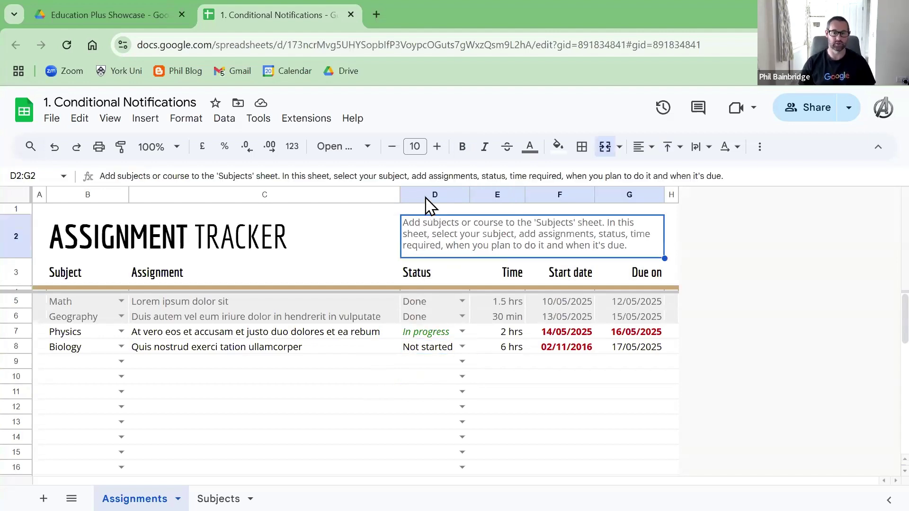
pyautogui.click(430, 265)
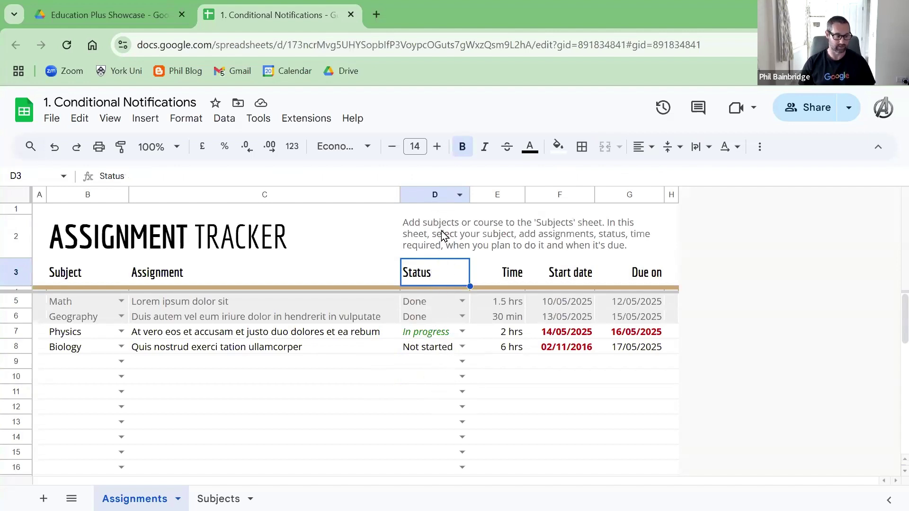
pyautogui.click(259, 119)
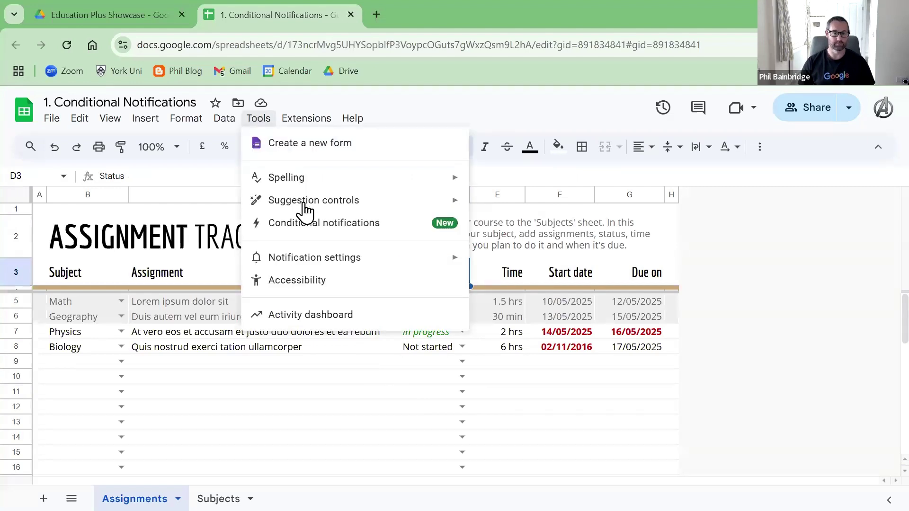
# Step: Delete the existing Rule 1 in Conditional notifications
pyautogui.click(350, 231)
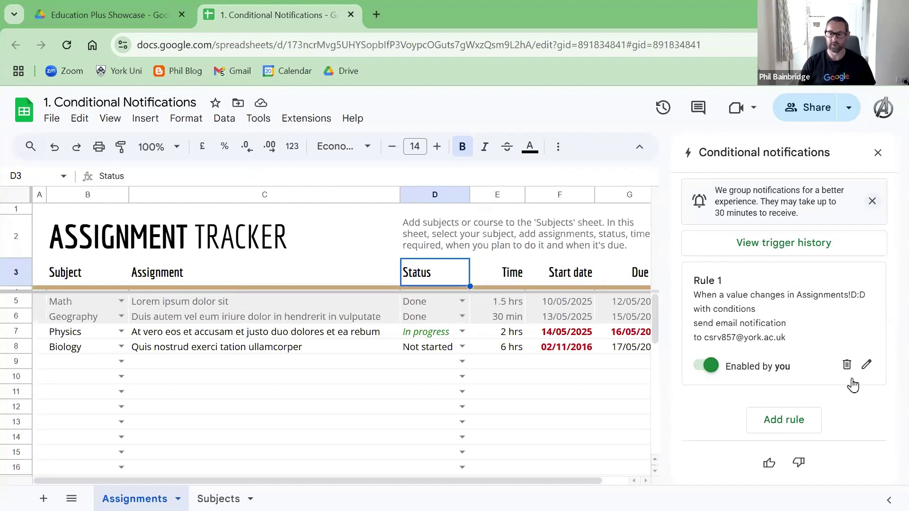
pyautogui.click(847, 364)
pyautogui.scroll(-3, 771, 315)
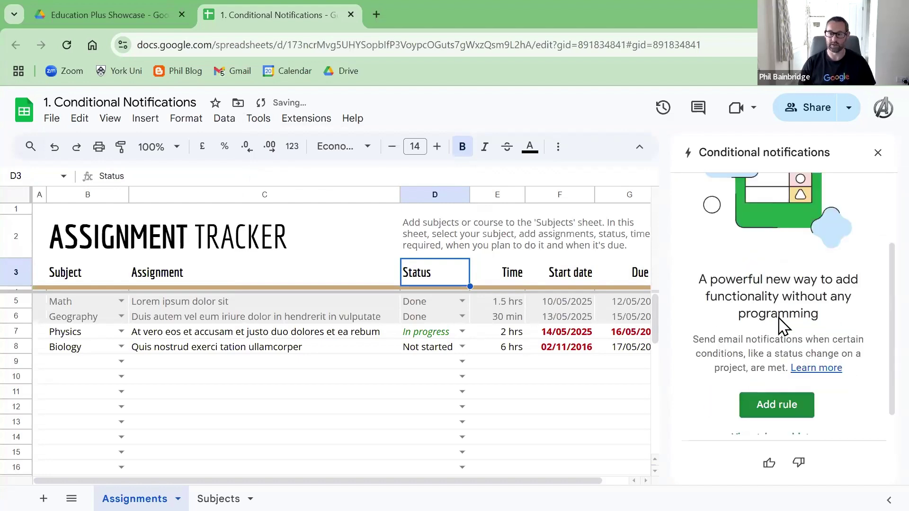
# Step: Add a new rule named Rule 2 watching Column D
pyautogui.click(779, 403)
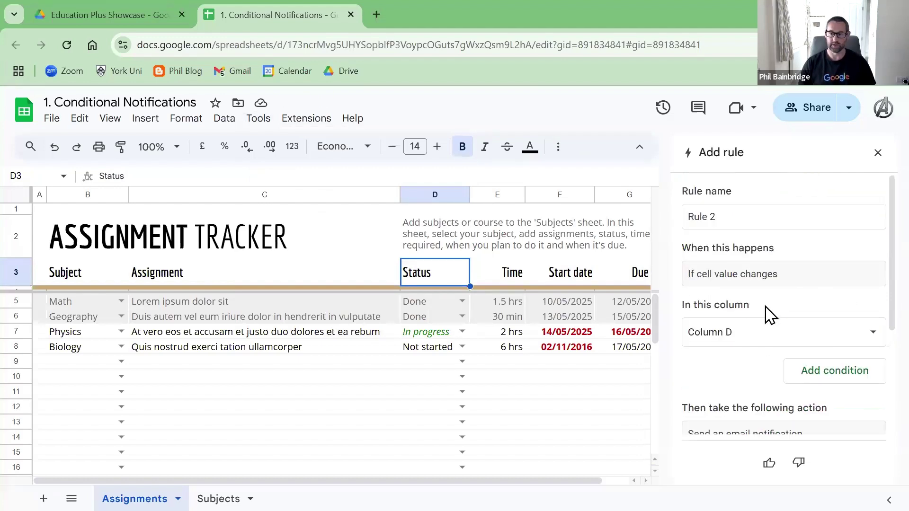
pyautogui.scroll(-3, 777, 316)
pyautogui.scroll(3, 775, 322)
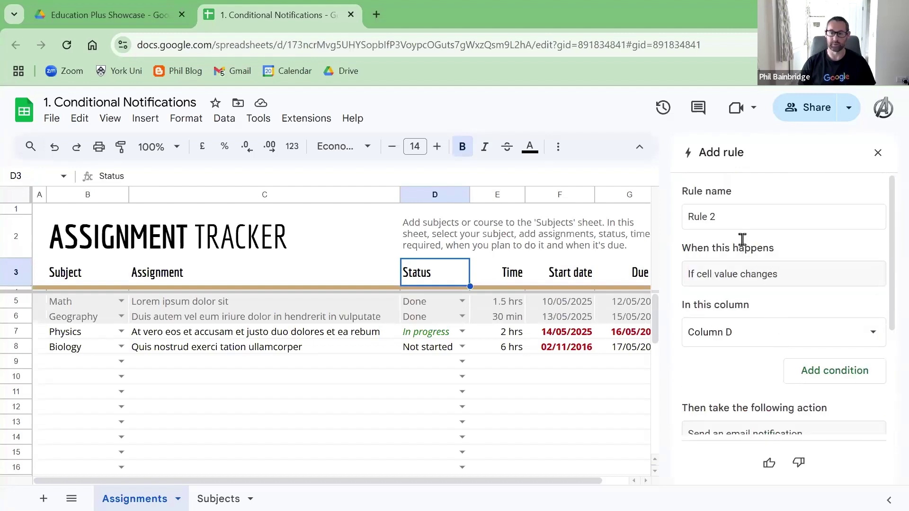
pyautogui.click(733, 217)
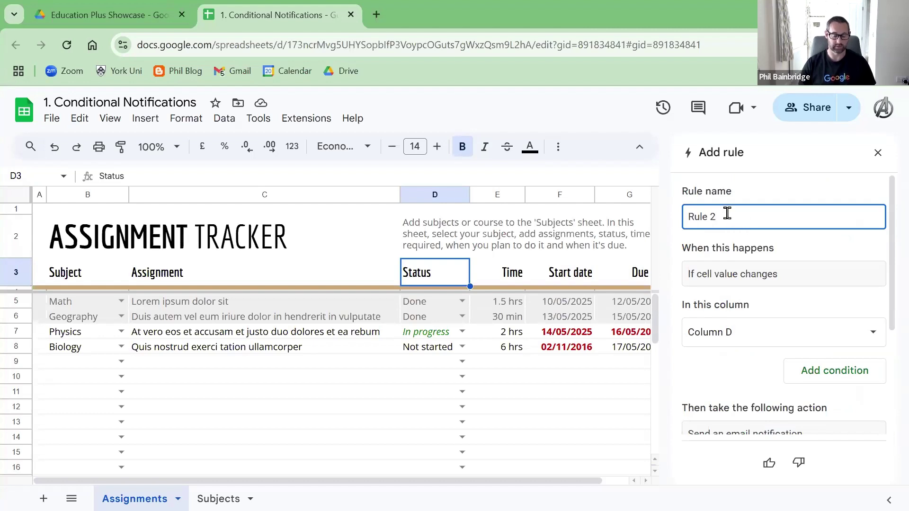
pyautogui.click(745, 273)
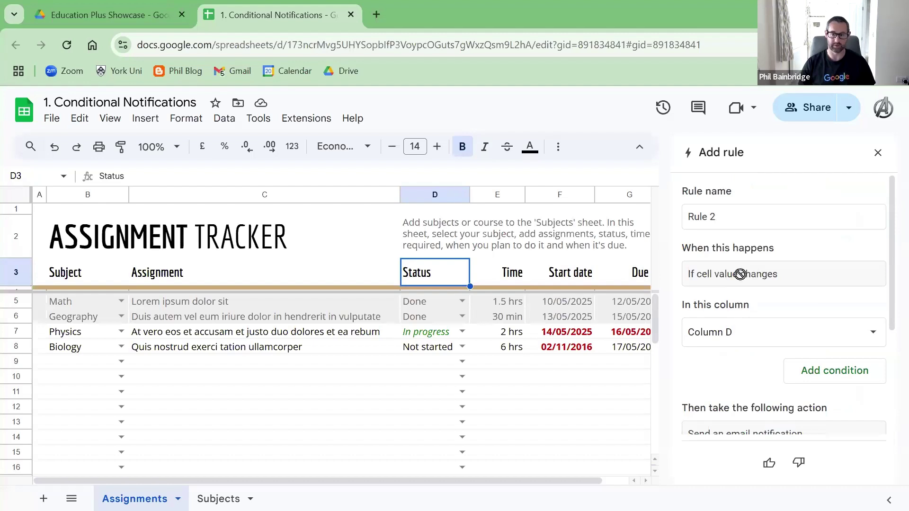
pyautogui.scroll(-2, 738, 281)
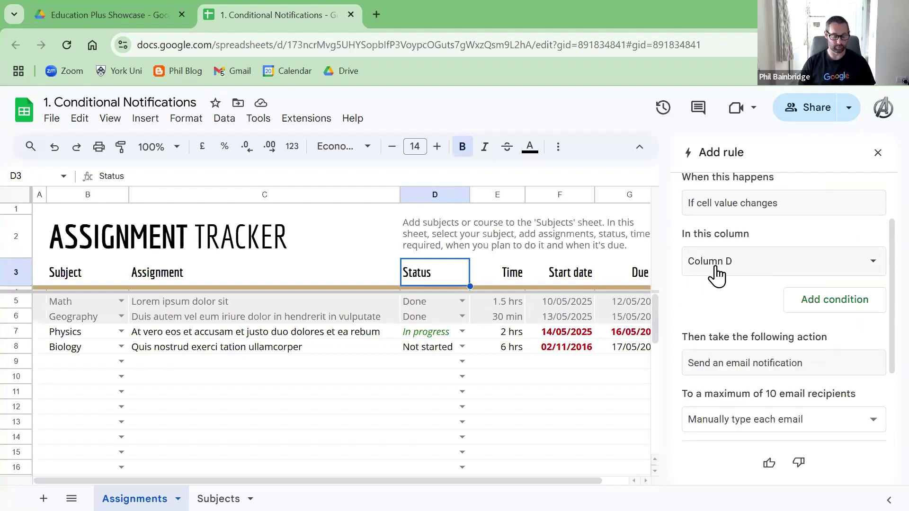
pyautogui.click(756, 265)
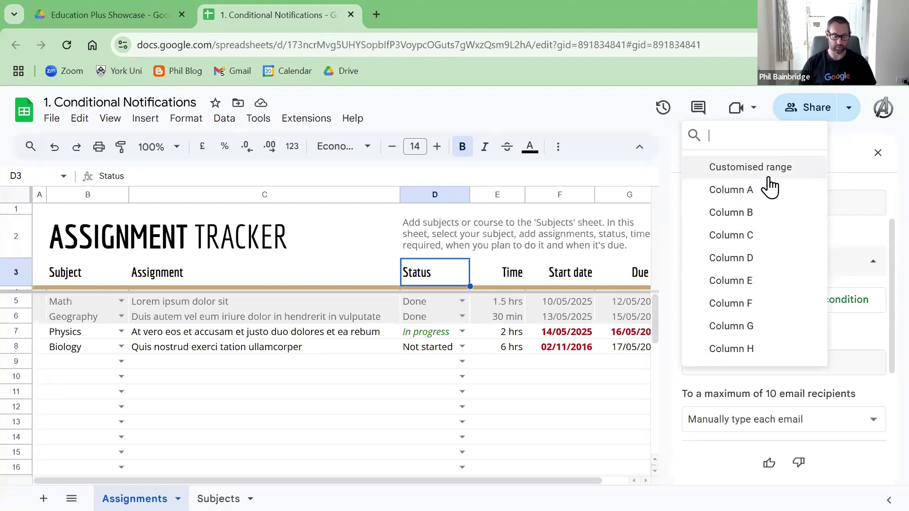
pyautogui.click(851, 244)
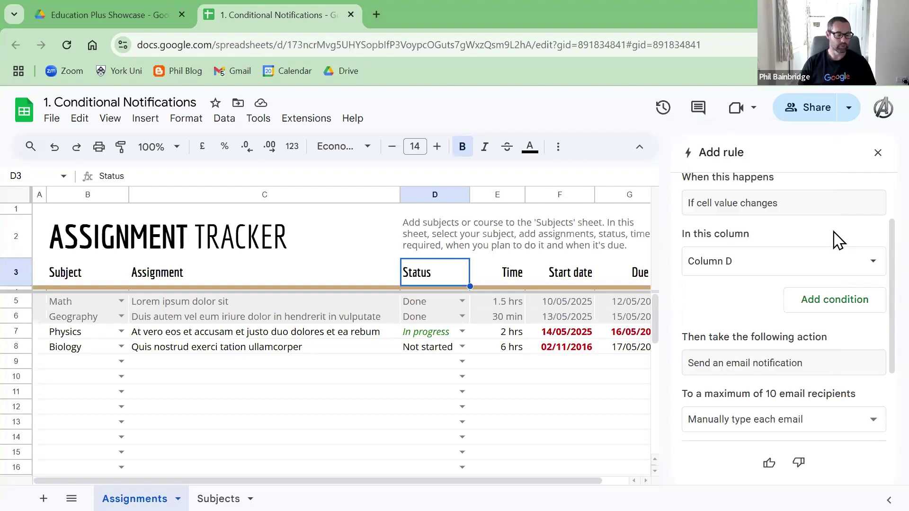
# Step: Add a 'Text is exactly' condition with the value In progress to Rule 2
pyautogui.click(834, 306)
pyautogui.scroll(-2, 757, 284)
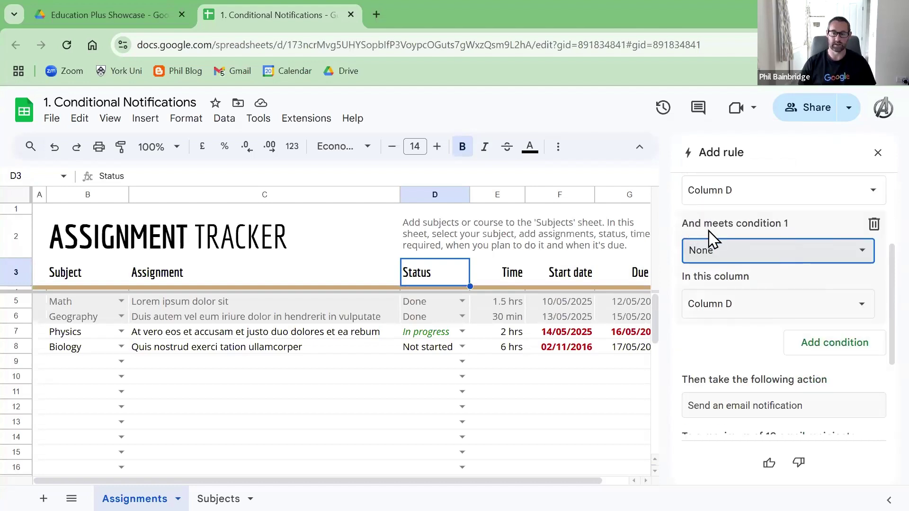
pyautogui.scroll(2, 712, 284)
pyautogui.scroll(-2, 783, 305)
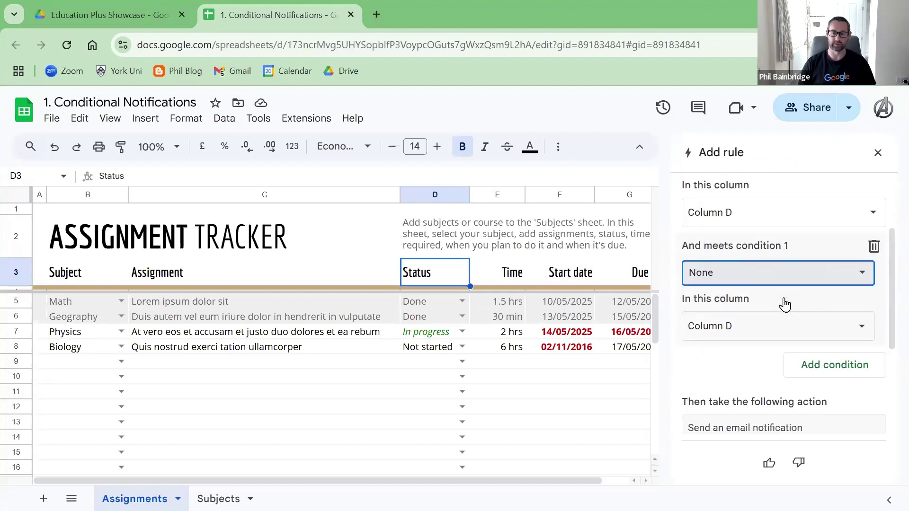
pyautogui.click(728, 258)
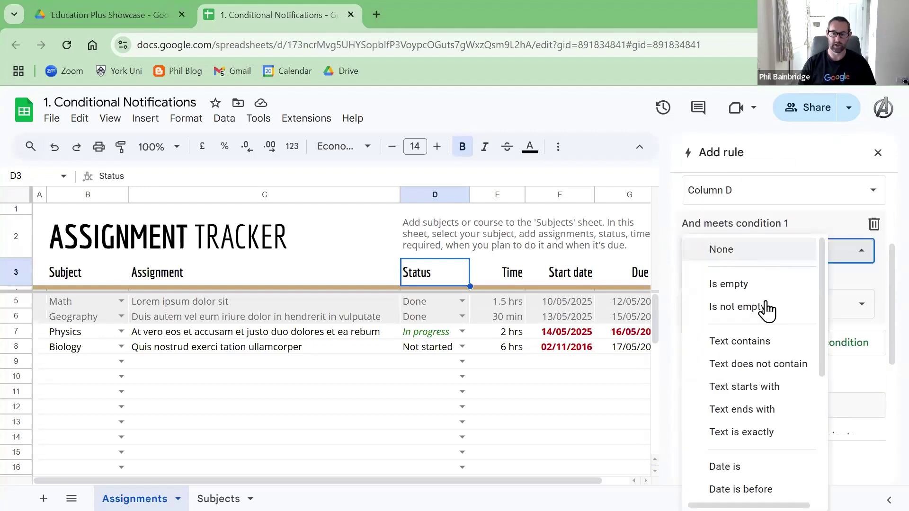
pyautogui.scroll(-3, 764, 337)
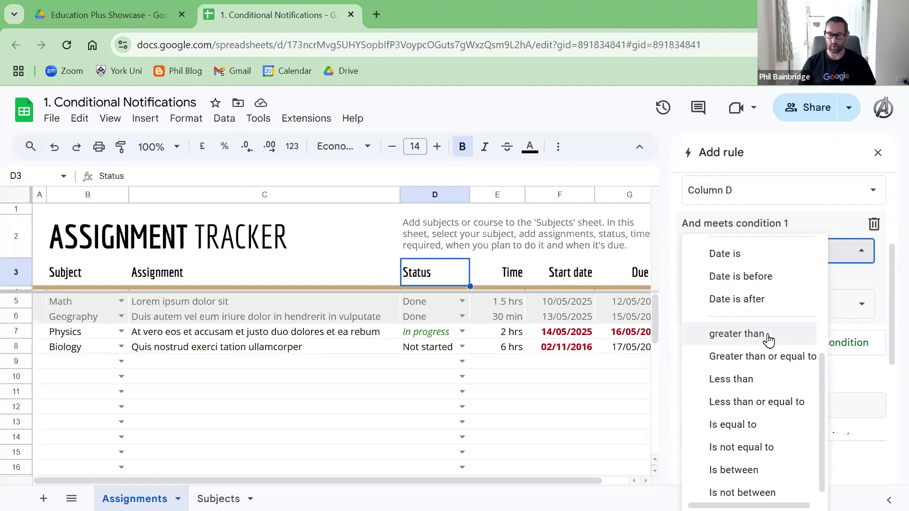
pyautogui.scroll(3, 770, 353)
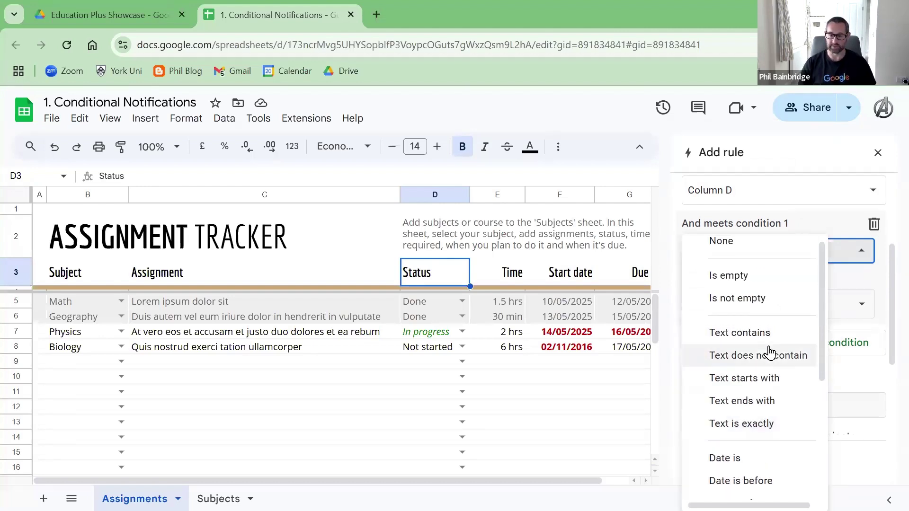
pyautogui.scroll(-2, 770, 367)
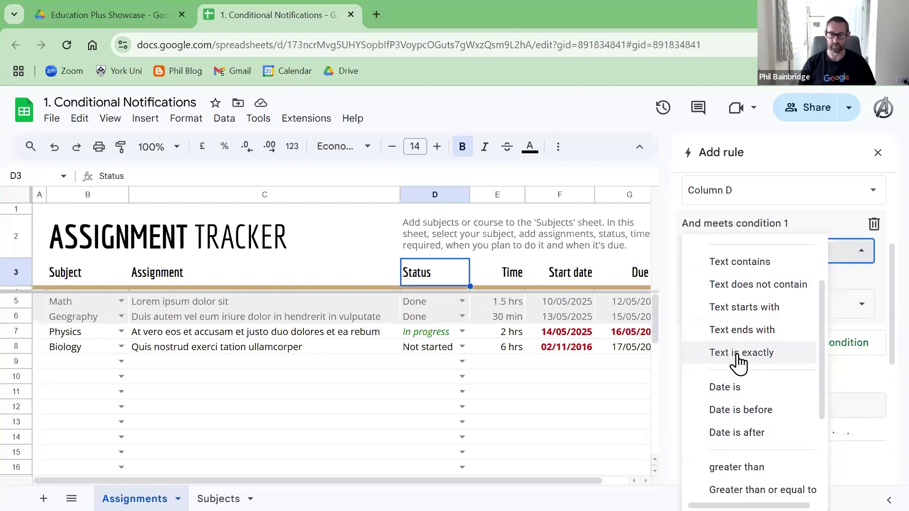
pyautogui.click(740, 356)
pyautogui.click(735, 281)
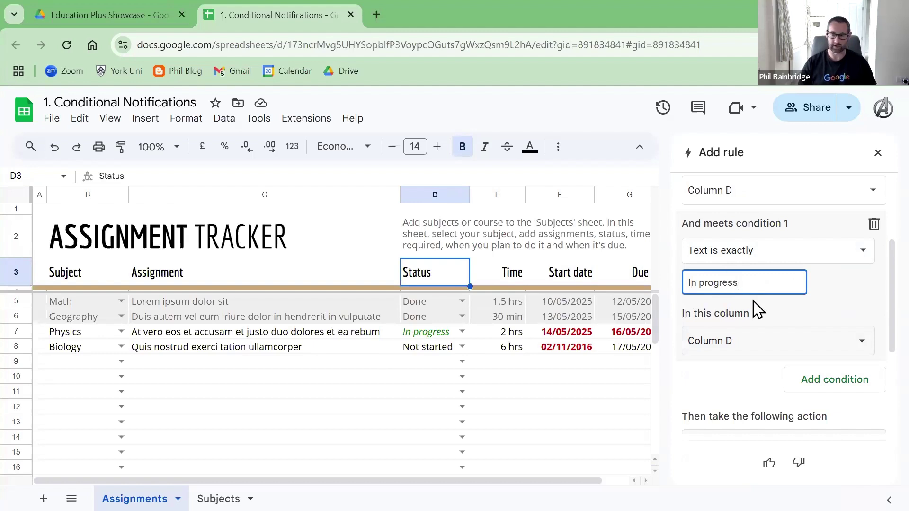
pyautogui.scroll(-1, 729, 345)
pyautogui.scroll(-1, 729, 344)
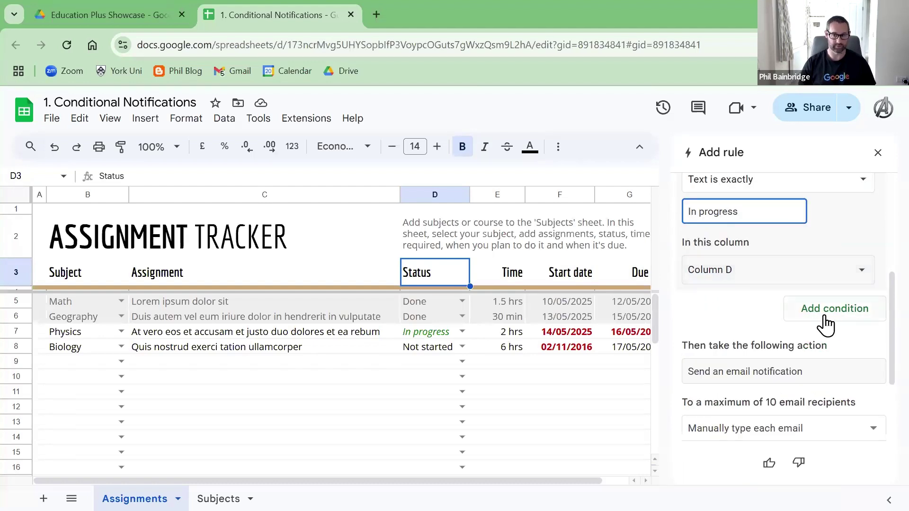
pyautogui.scroll(-1, 746, 319)
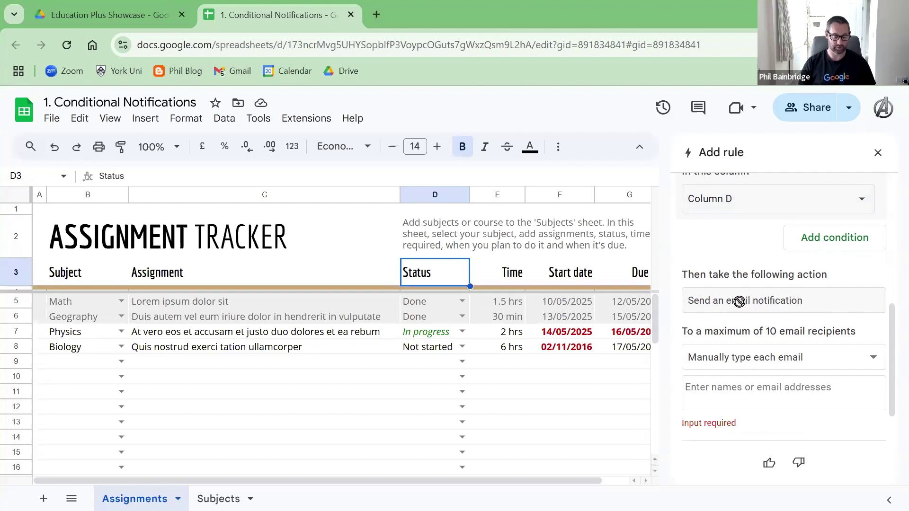
pyautogui.scroll(-1, 746, 327)
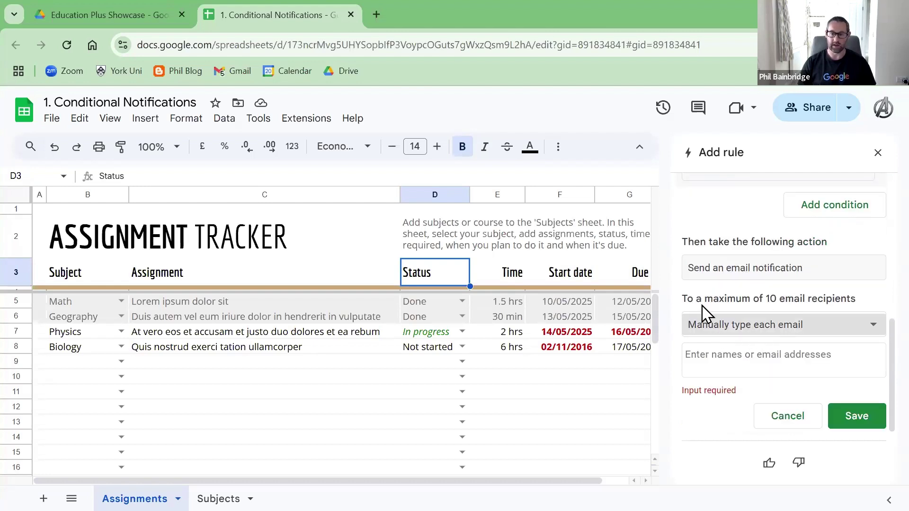
# Step: Enter the recipient's email address and pick the matching suggested contact
pyautogui.click(723, 359)
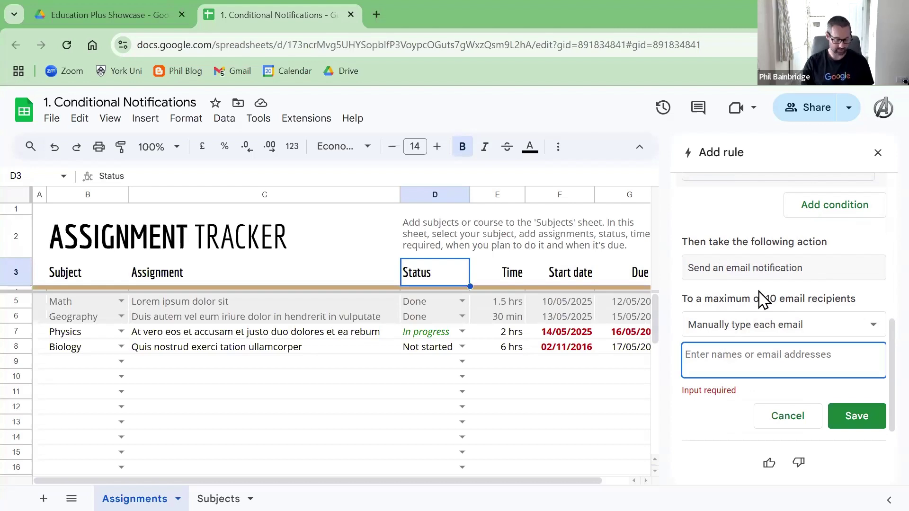
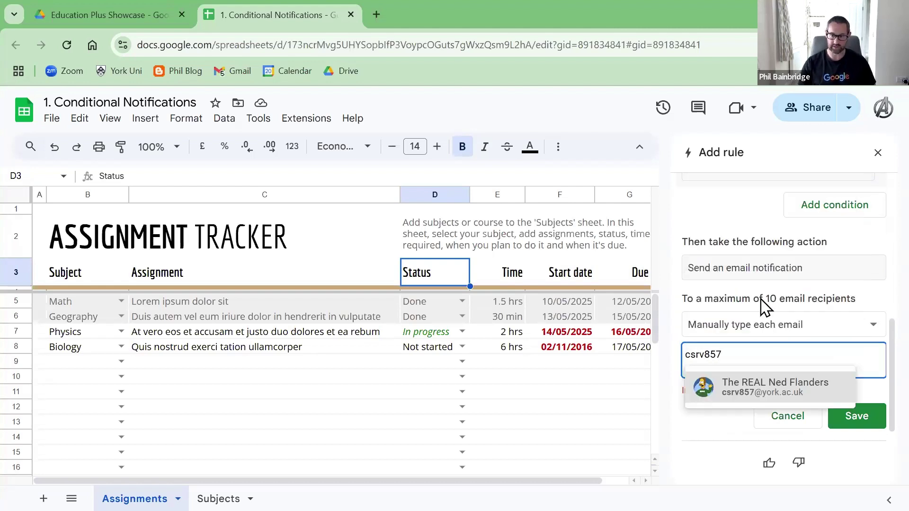
pyautogui.click(746, 387)
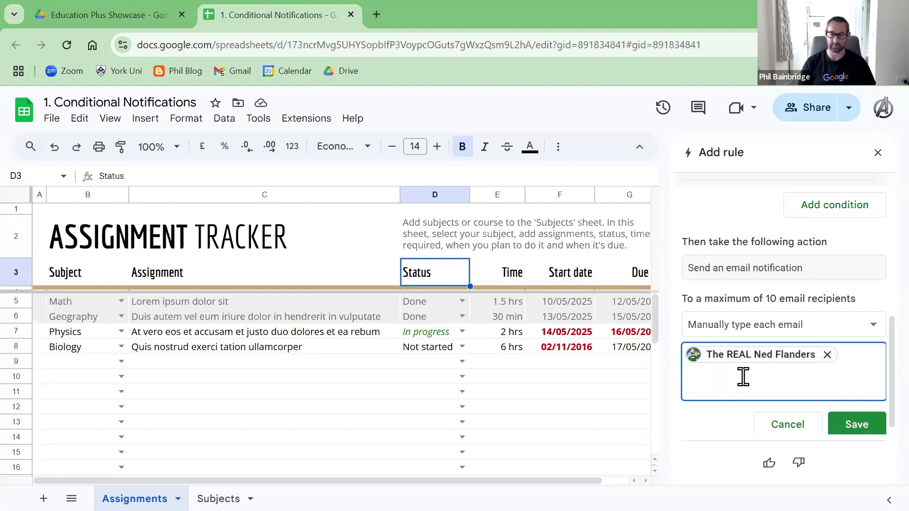
# Step: Save Rule 2, set Biology's D8 status to In progress, and open the Gmail notification
pyautogui.click(860, 426)
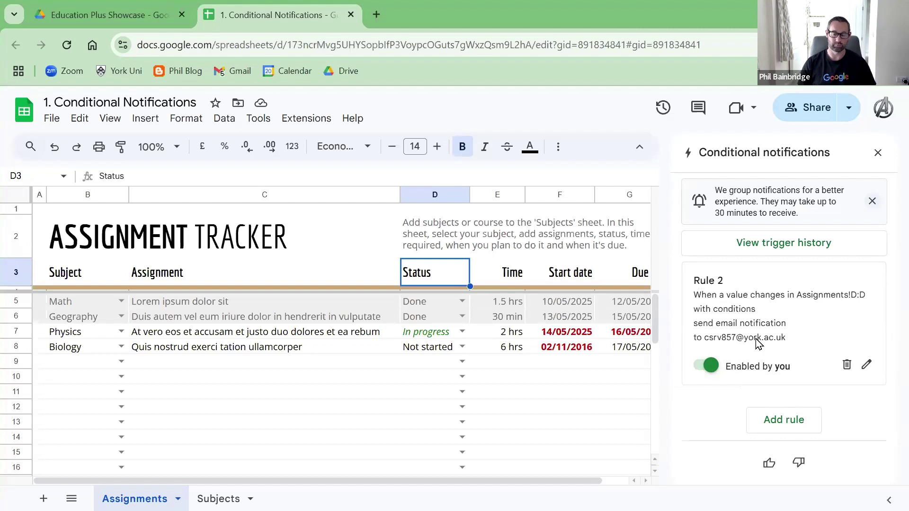
pyautogui.click(462, 349)
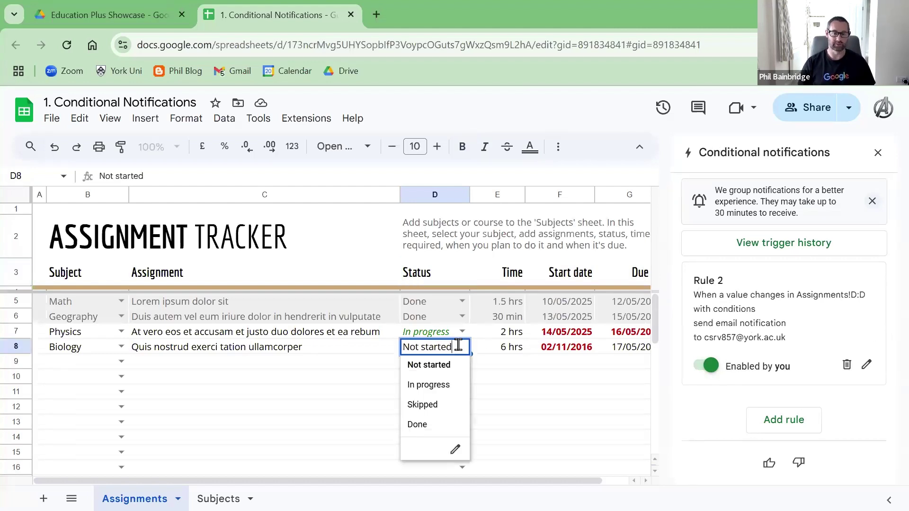
pyautogui.click(430, 385)
pyautogui.click(510, 391)
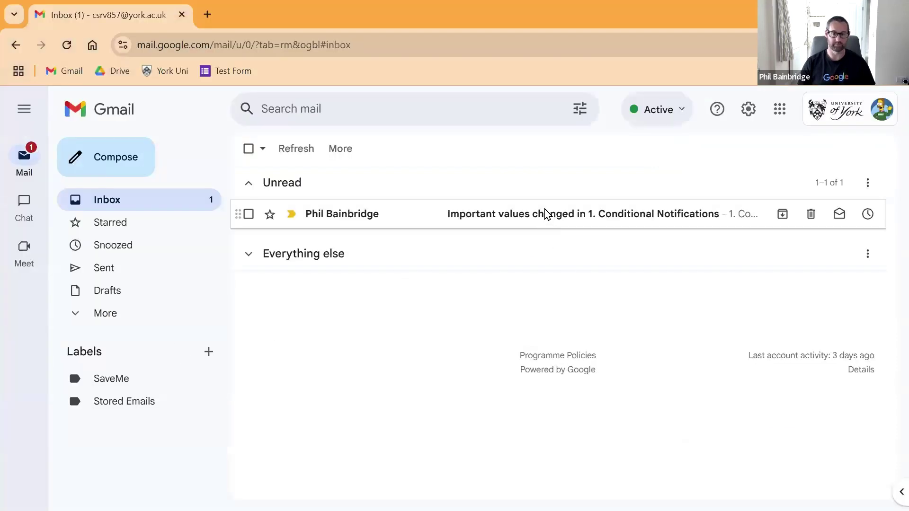
pyautogui.click(545, 213)
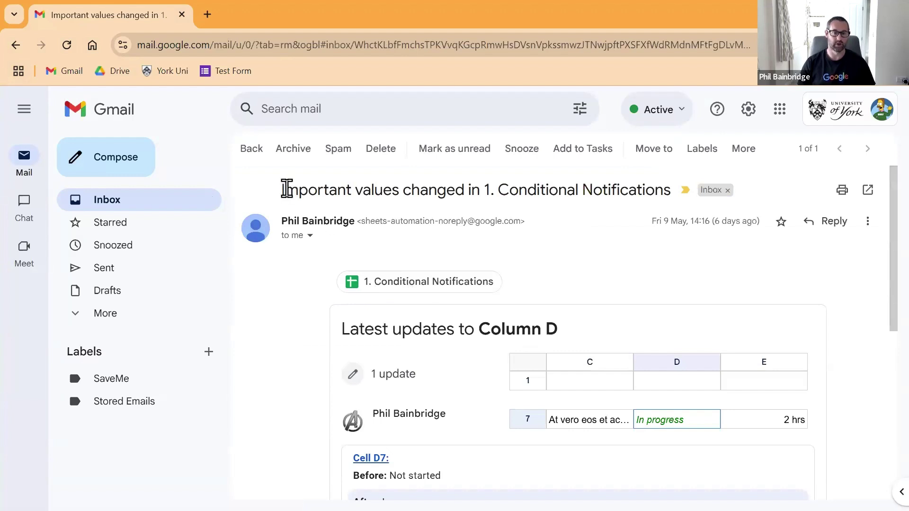
# Step: Highlight the spreadsheet name in the cell D7 alert's subject line to review it
pyautogui.moveTo(287, 189); pyautogui.dragTo(677, 194)
pyautogui.click(493, 188)
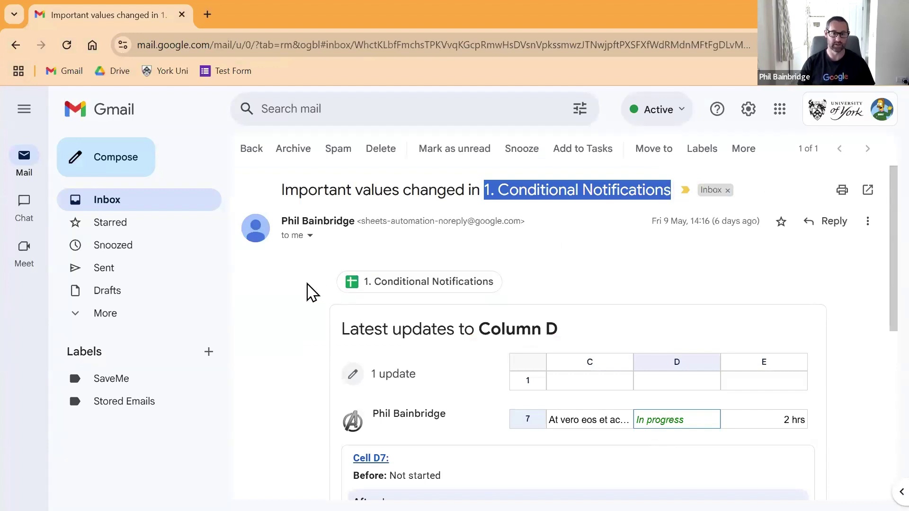
pyautogui.click(308, 291)
pyautogui.scroll(-3, 432, 373)
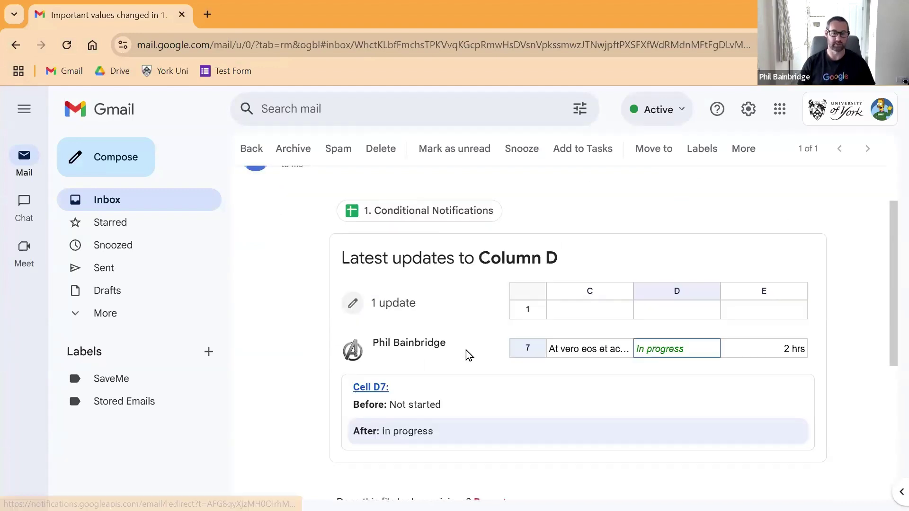
pyautogui.scroll(-1, 581, 332)
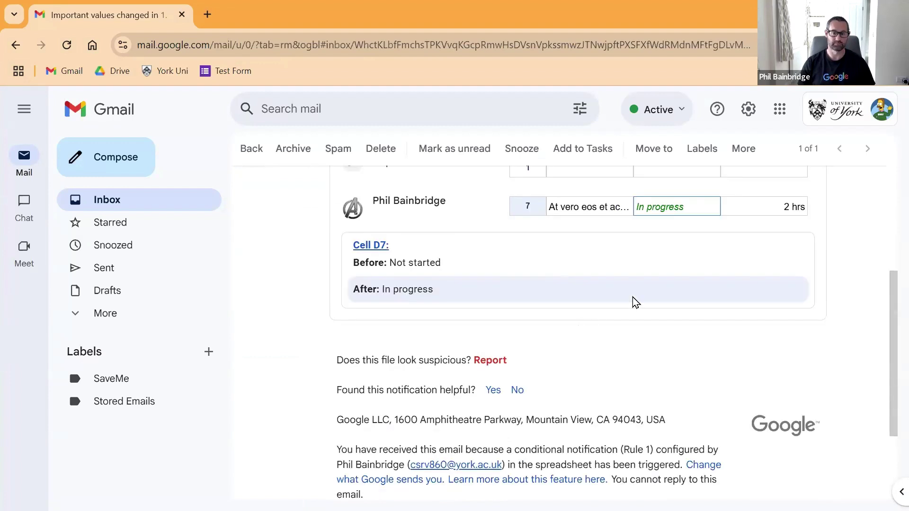
pyautogui.scroll(1, 635, 303)
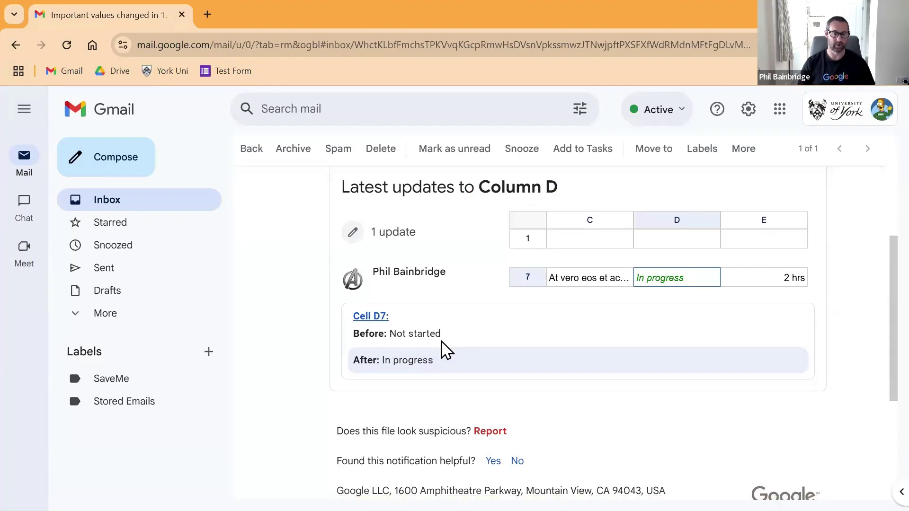
# Step: Check the 'Not started' previous value in the alert body, then return to the inbox
pyautogui.moveTo(444, 349); pyautogui.dragTo(389, 337)
pyautogui.click(419, 360)
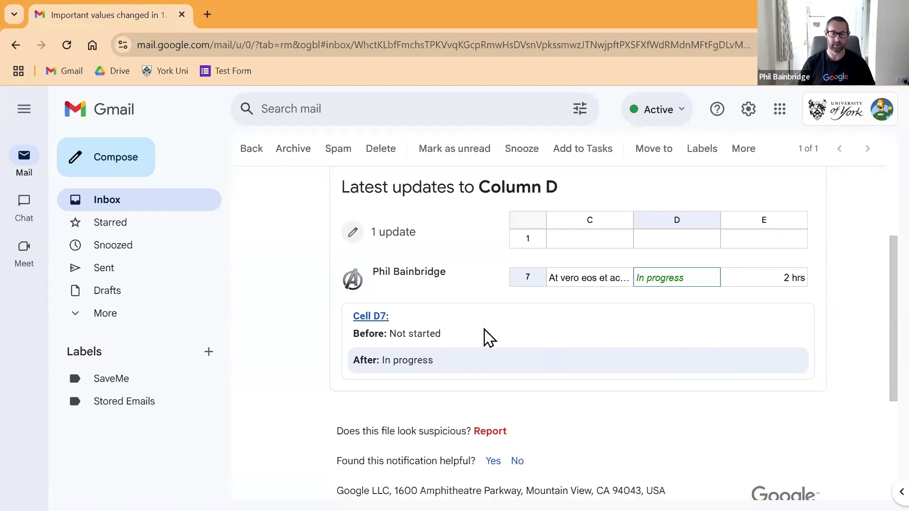
pyautogui.scroll(-4, 466, 284)
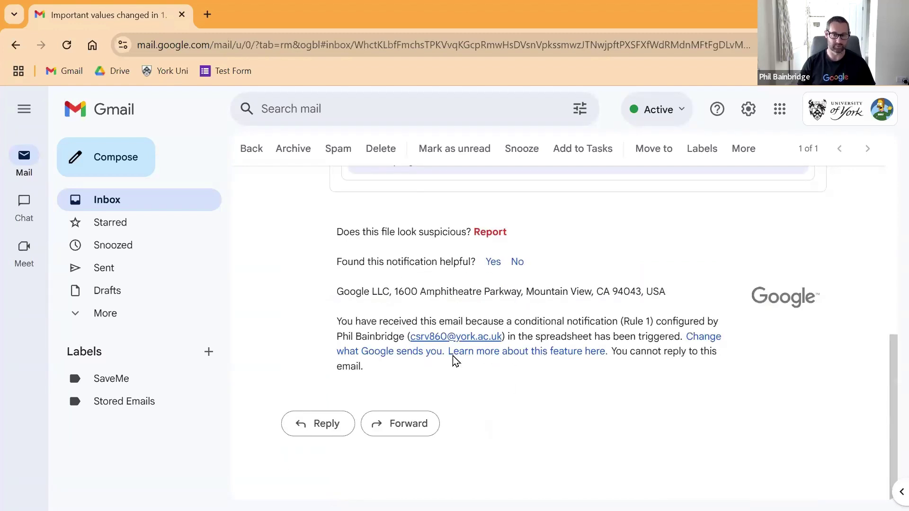
pyautogui.scroll(2, 478, 315)
pyautogui.scroll(3, 481, 318)
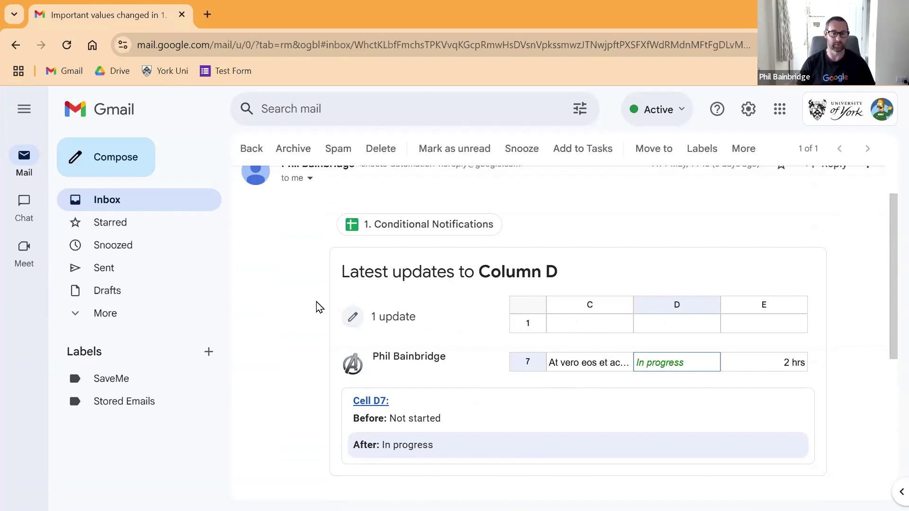
pyautogui.click(250, 148)
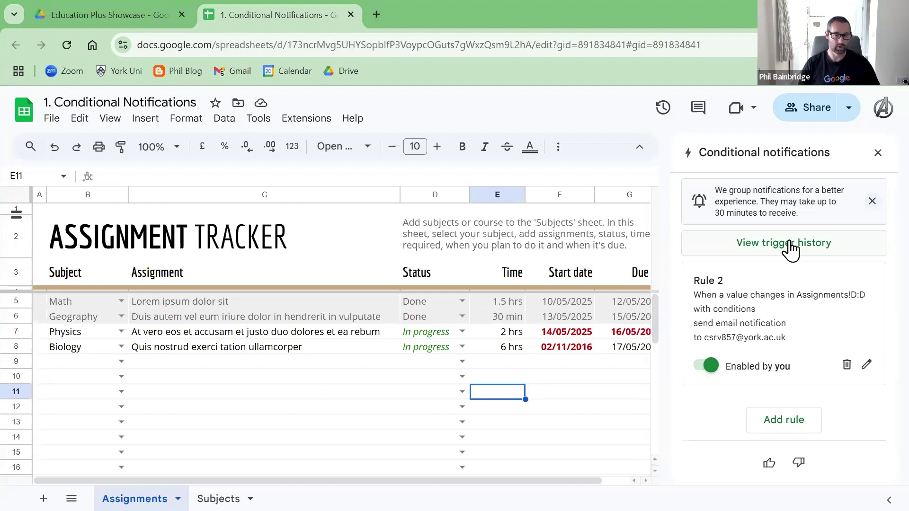
# Step: Close the Conditional Notifications spreadsheet and open '2. Document Approval' from the Education Plus Showcase folder
pyautogui.click(351, 15)
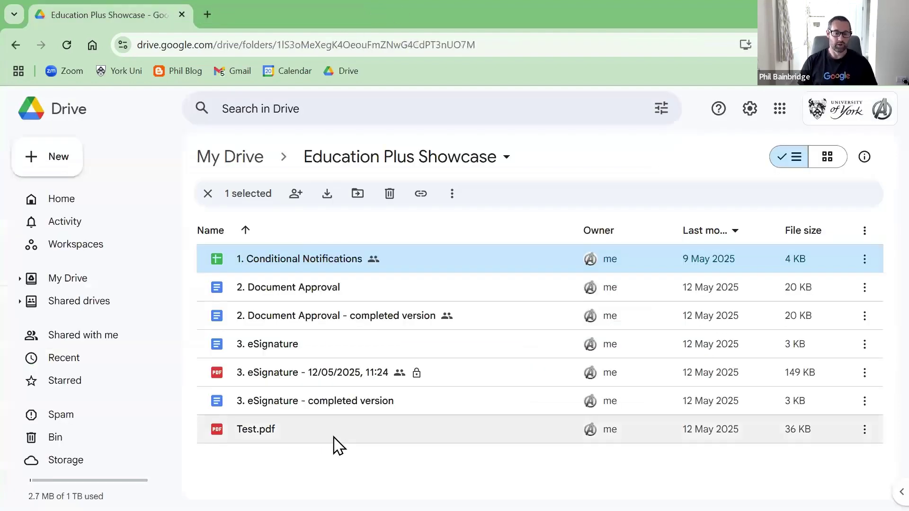
pyautogui.doubleClick(347, 290)
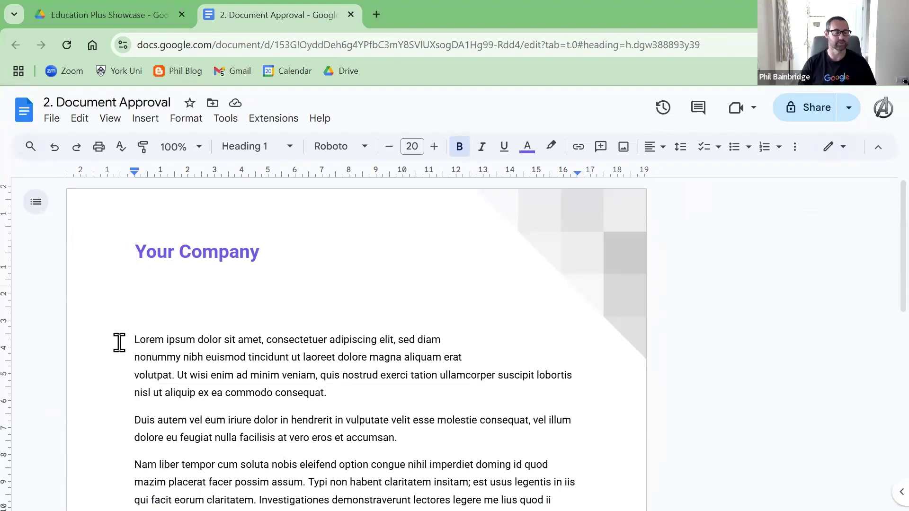
pyautogui.scroll(-2, 120, 343)
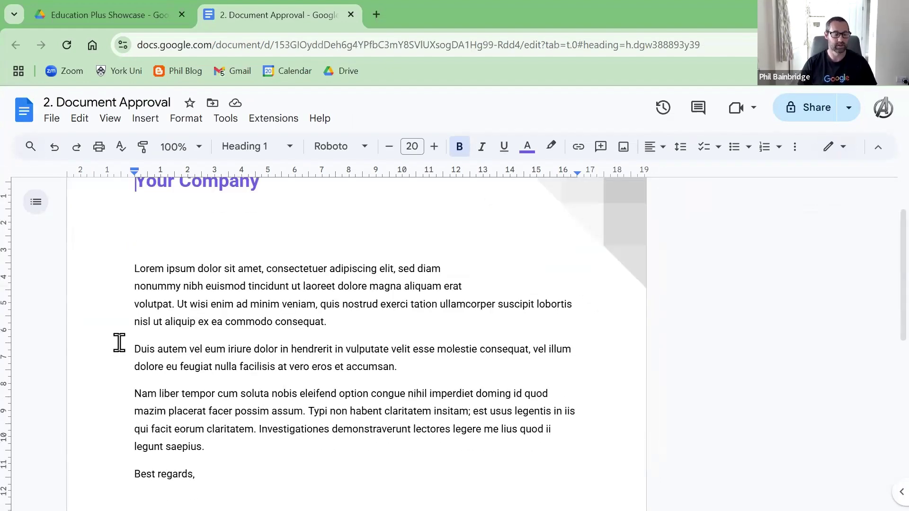
pyautogui.scroll(2, 119, 343)
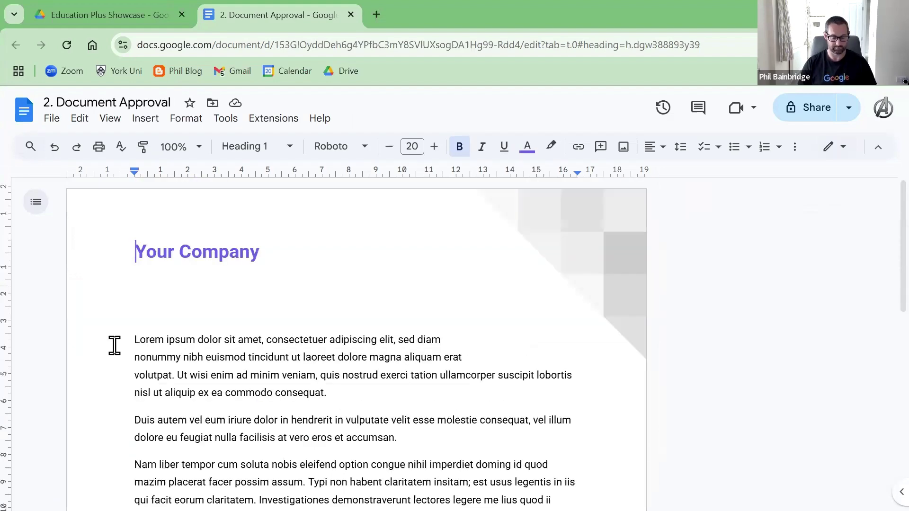
pyautogui.scroll(-2, 115, 346)
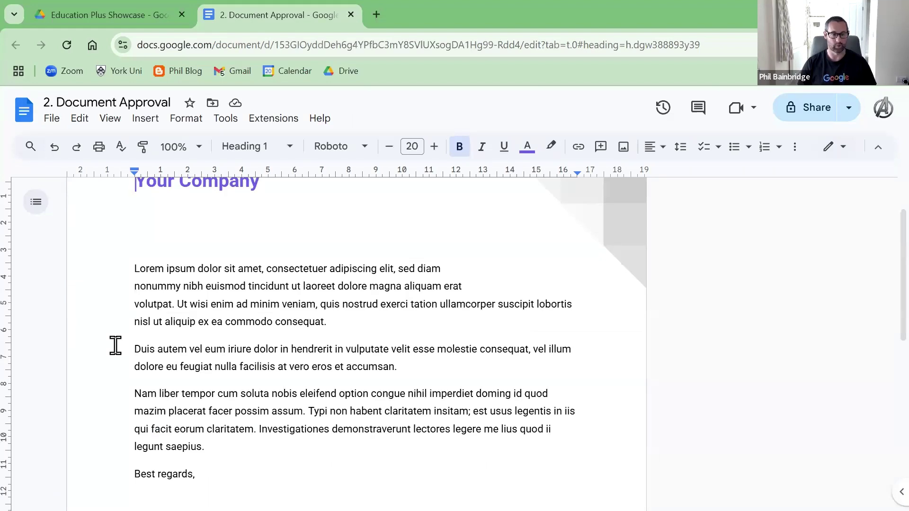
pyautogui.scroll(2, 118, 334)
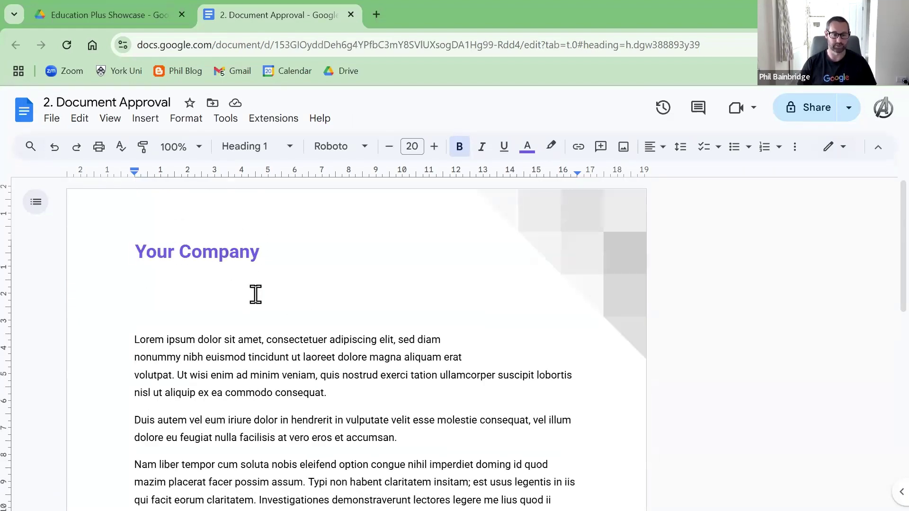
pyautogui.scroll(-10, 237, 289)
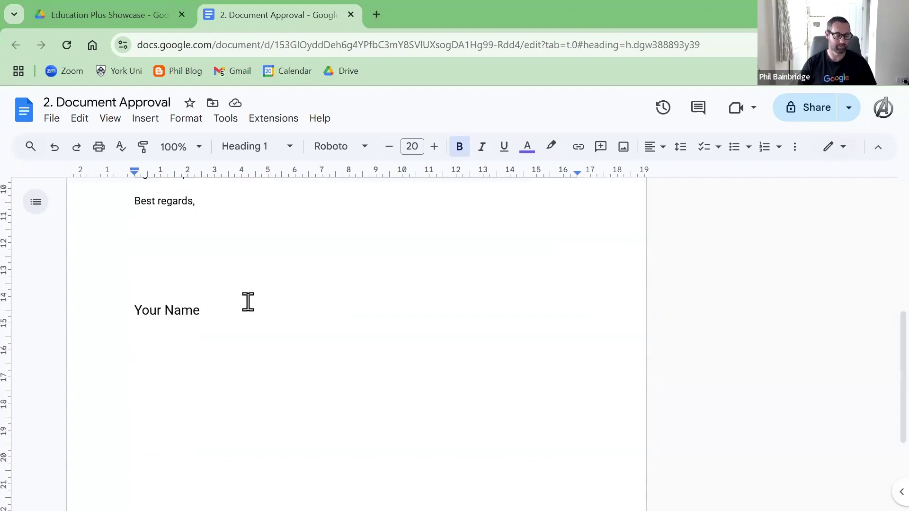
pyautogui.scroll(6, 253, 308)
pyautogui.scroll(-2, 254, 307)
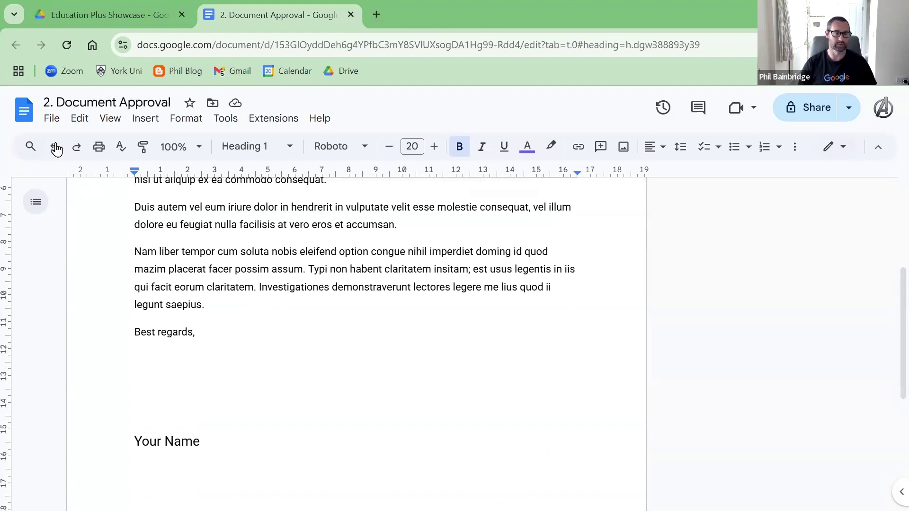
# Step: Make an approval request via File > Approvals, add the first suggested approver, then focus the optional message
pyautogui.click(51, 119)
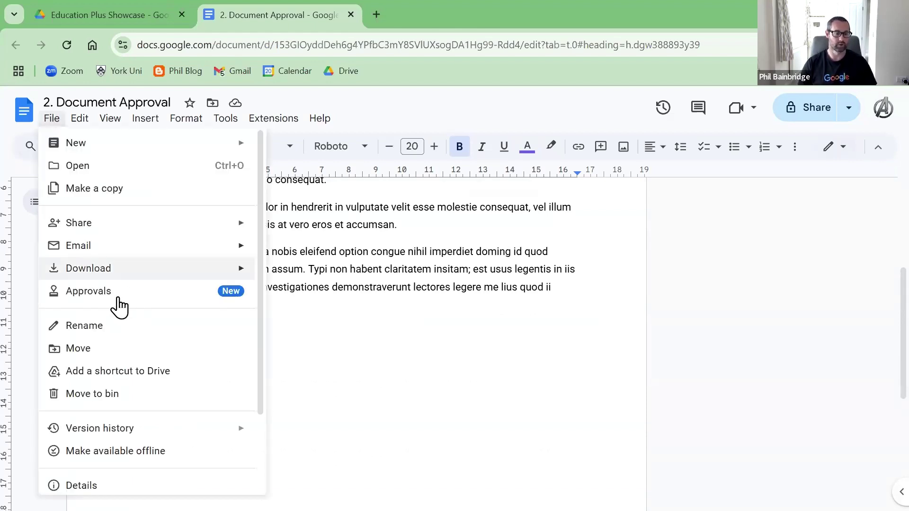
pyautogui.click(216, 299)
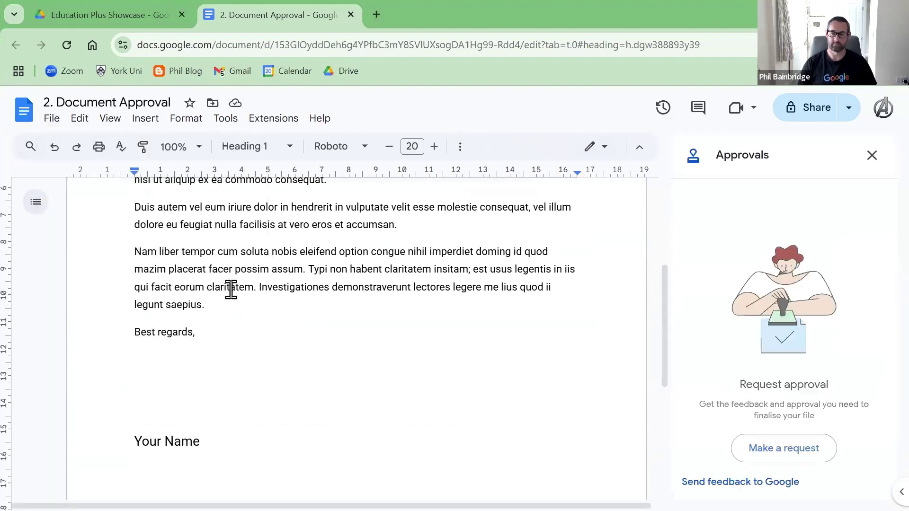
pyautogui.click(790, 458)
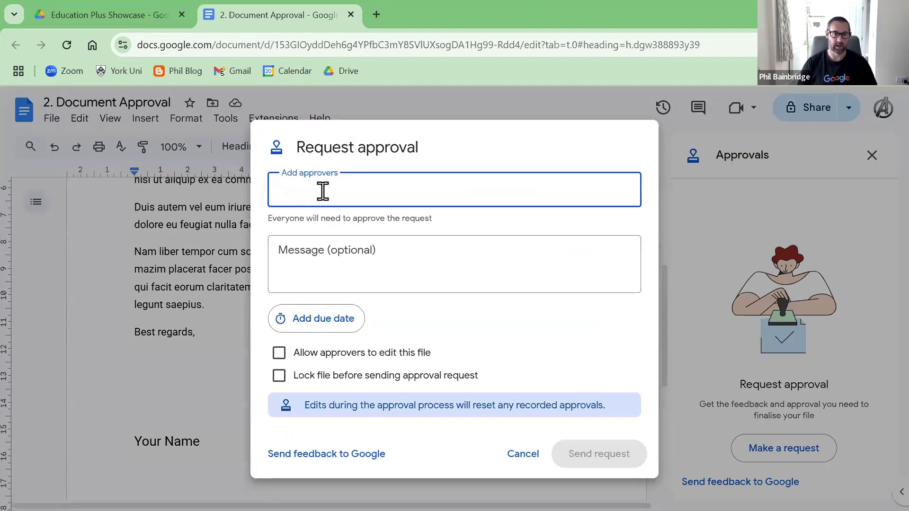
pyautogui.click(324, 190)
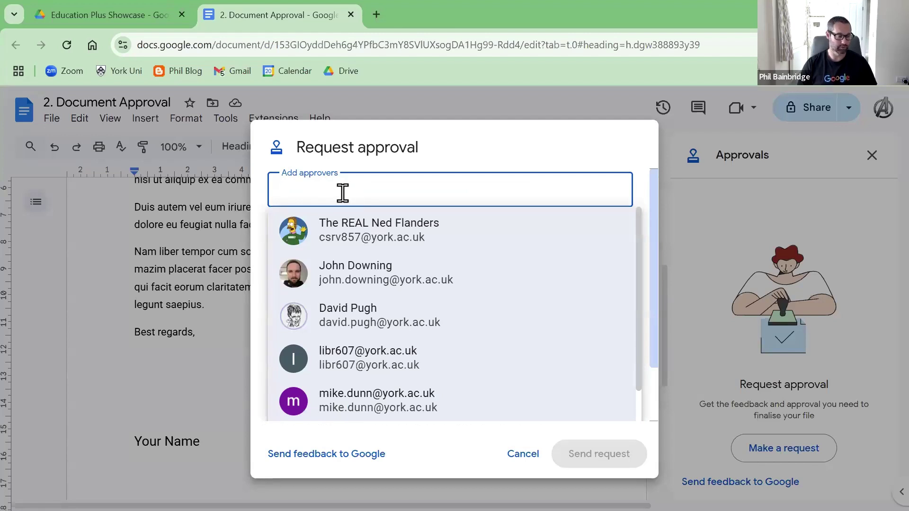
pyautogui.click(369, 236)
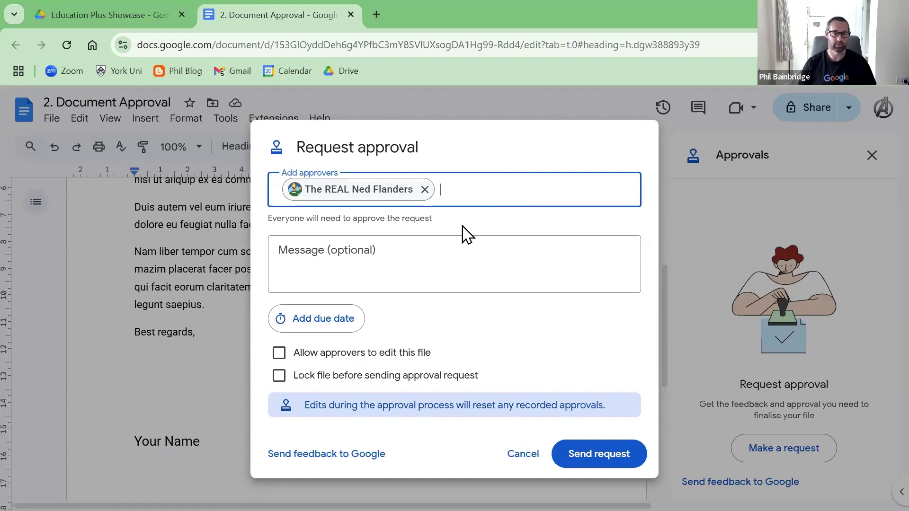
pyautogui.click(358, 250)
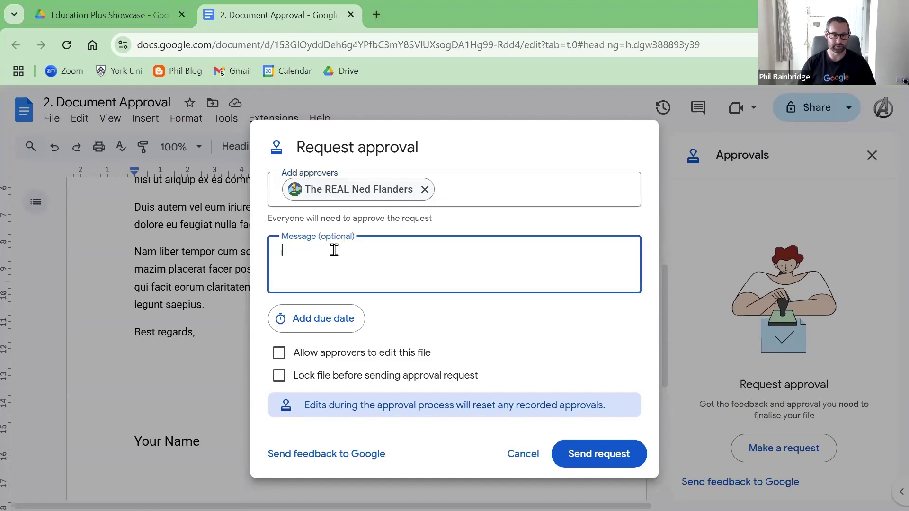
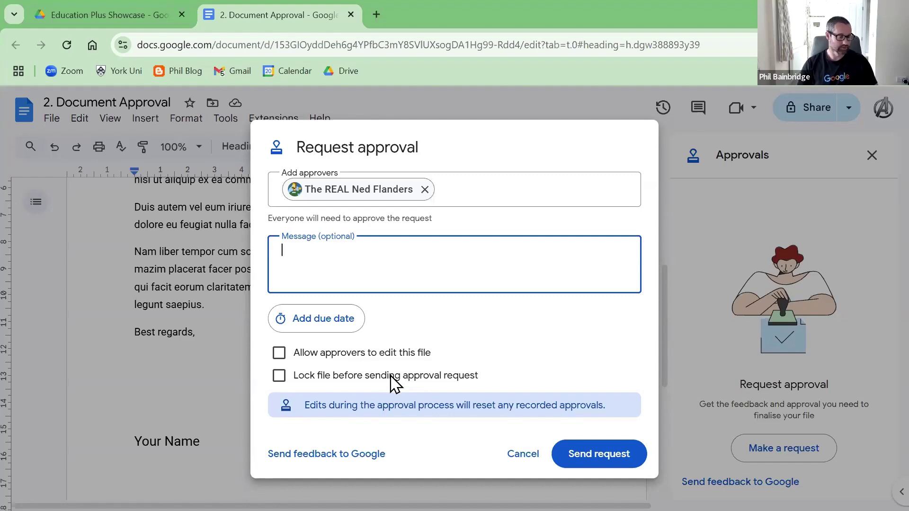
# Step: Send the approval request for 2. Document Approval, keeping the recipient's access as Commenter
pyautogui.click(595, 463)
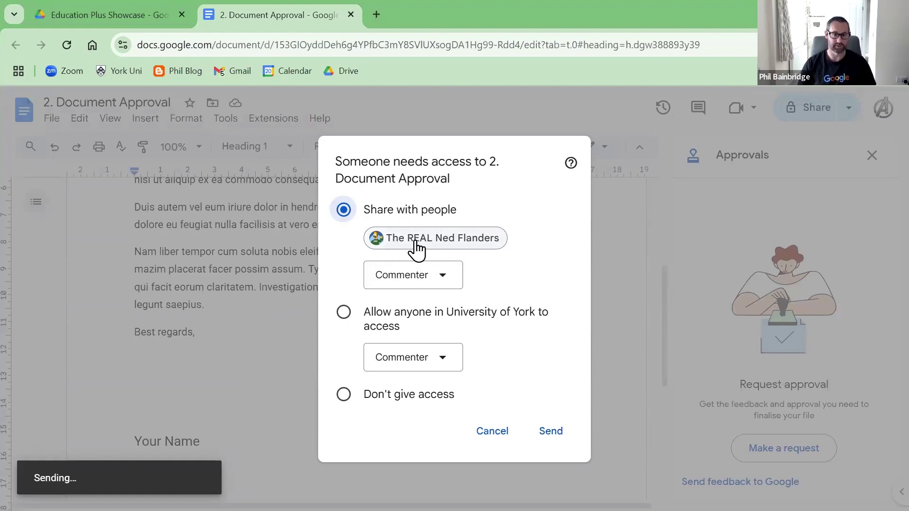
pyautogui.click(438, 280)
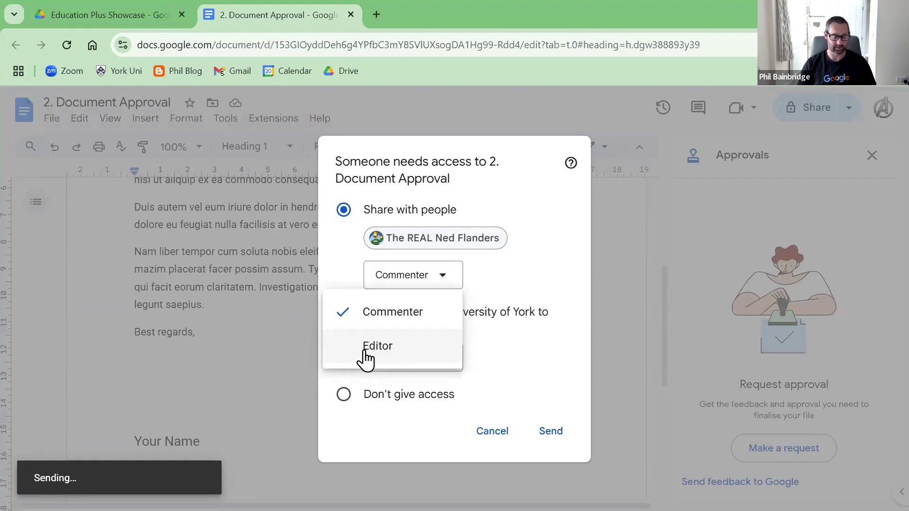
pyautogui.click(402, 314)
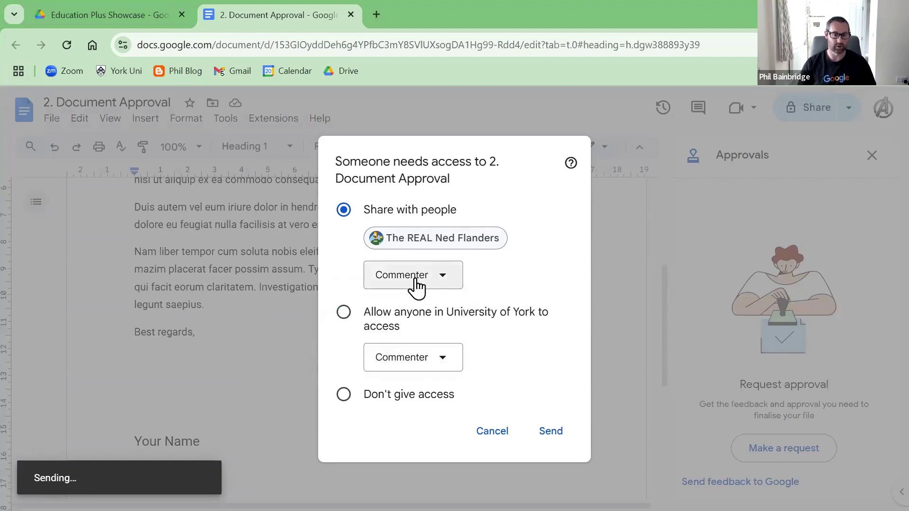
pyautogui.click(543, 438)
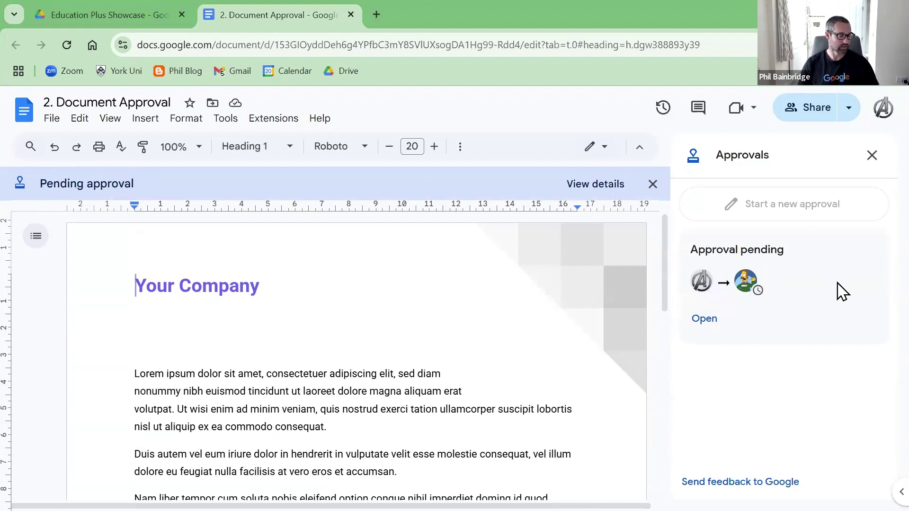
# Step: In the recipient's Gmail, open the Approval request email and follow its 2. Document Approval link
pyautogui.hotkey('alt', 'Tab')
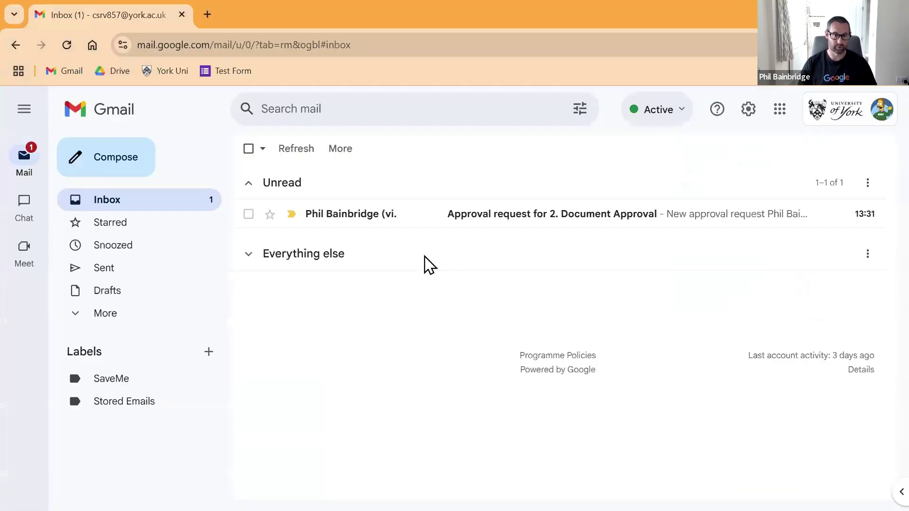
pyautogui.click(511, 222)
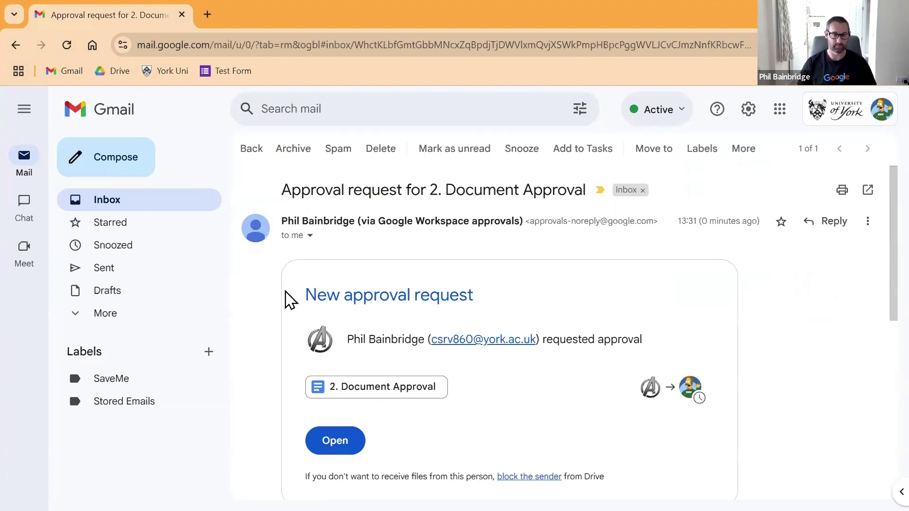
pyautogui.scroll(-1, 446, 251)
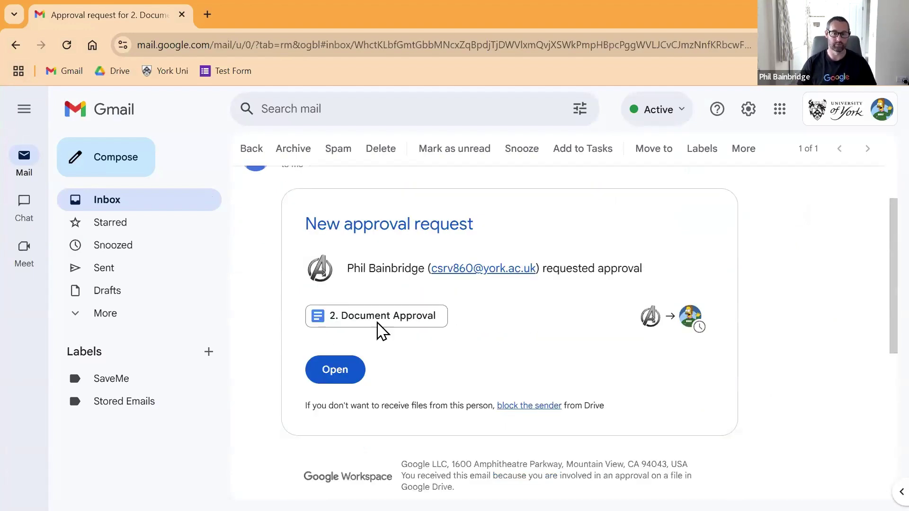
pyautogui.click(367, 324)
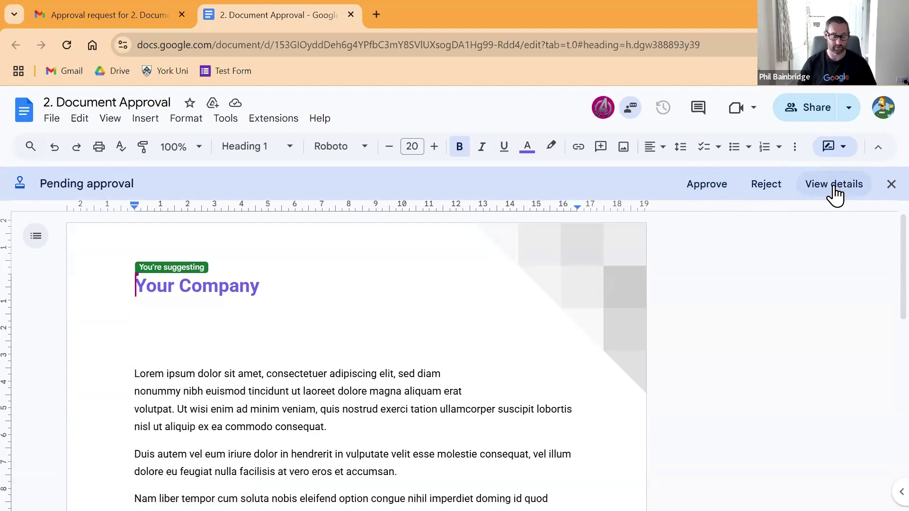
# Step: Approve 2. Document Approval, reload it to view the approval details, then return to the Gmail inbox
pyautogui.click(707, 184)
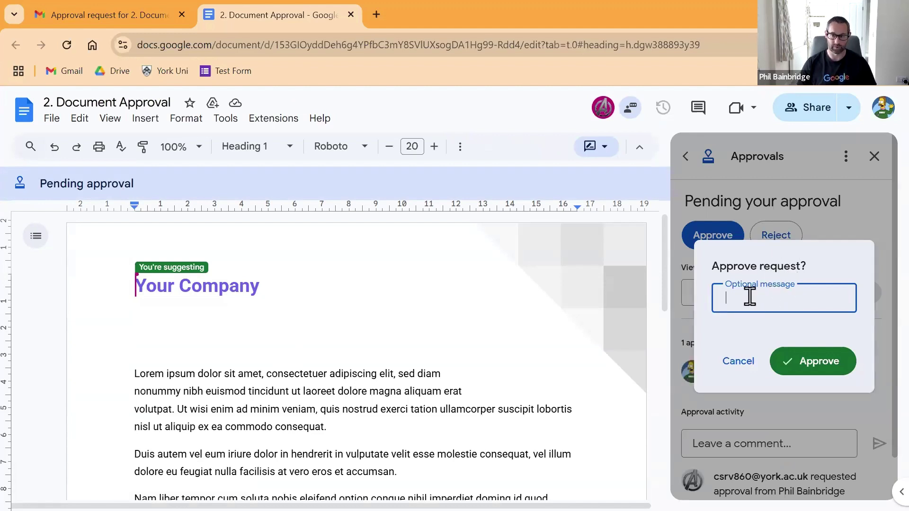
pyautogui.click(820, 366)
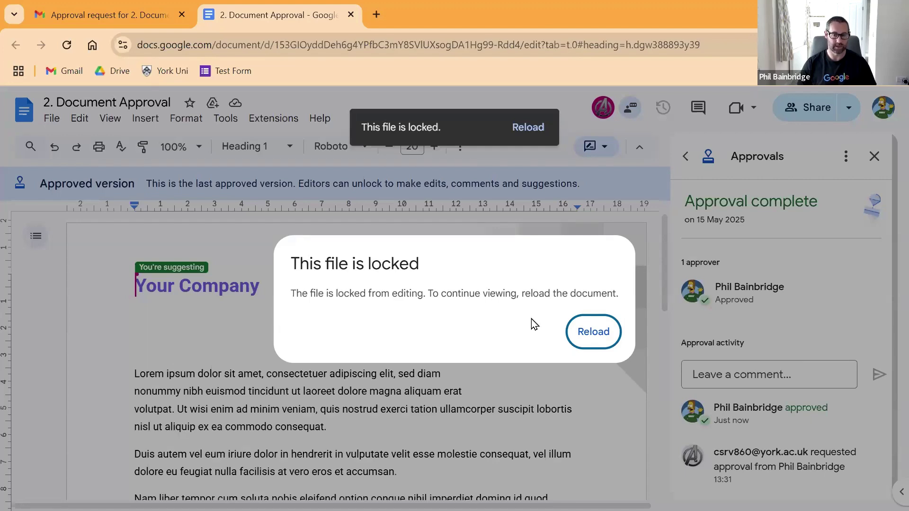
pyautogui.click(599, 337)
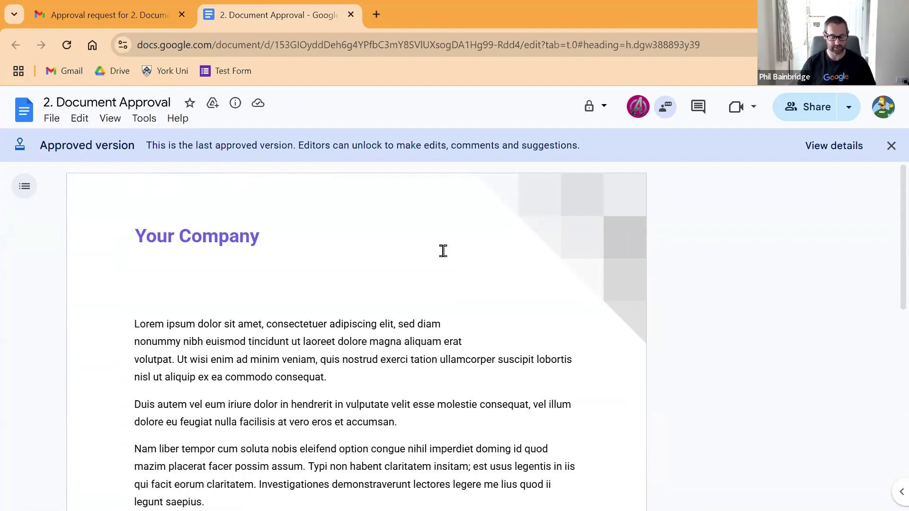
pyautogui.click(822, 150)
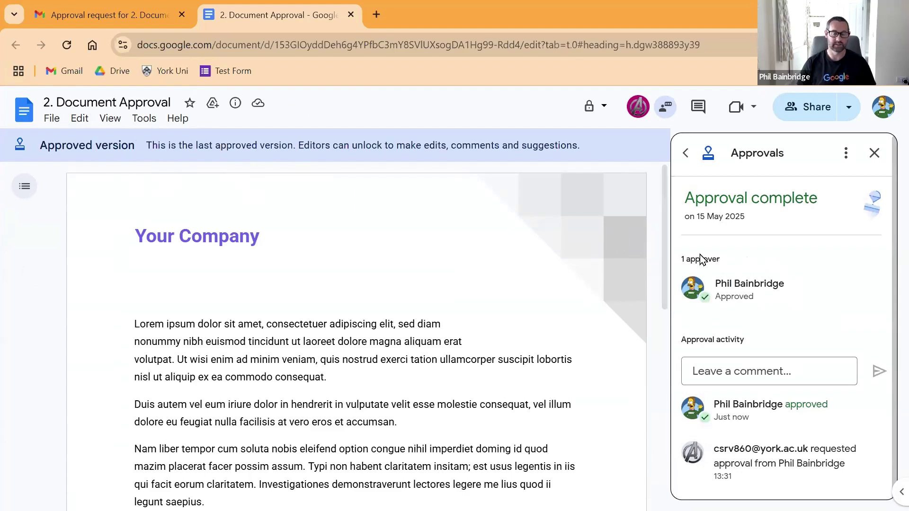
pyautogui.click(121, 15)
pyautogui.click(244, 150)
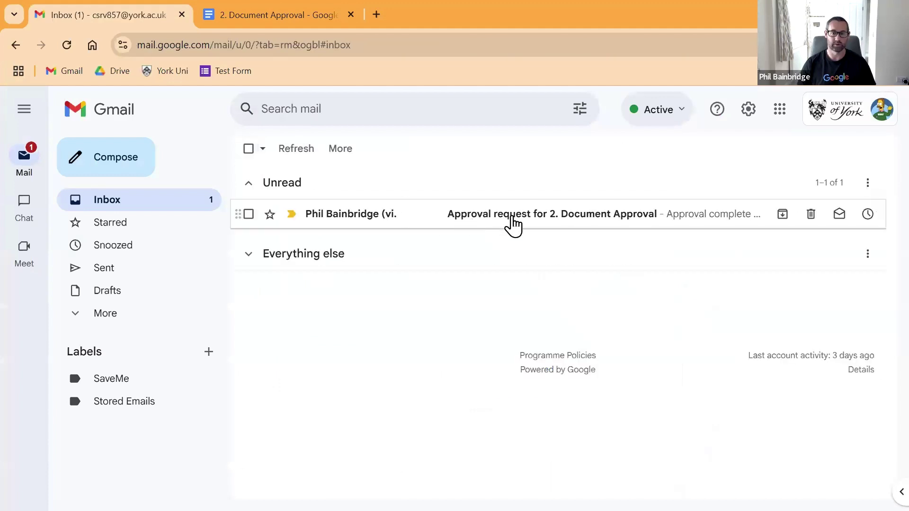
# Step: Read the Approval complete email, then go back to the sender's Docs window
pyautogui.click(511, 218)
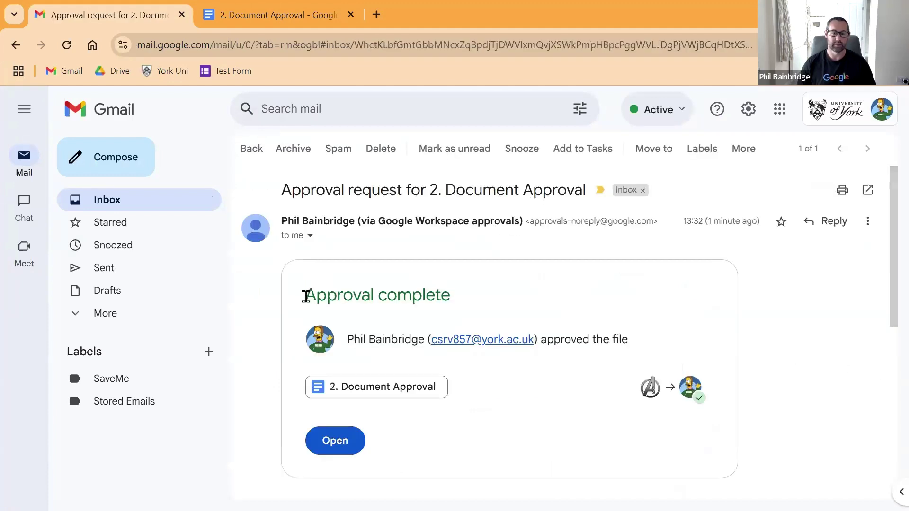
pyautogui.moveTo(305, 296); pyautogui.dragTo(463, 307)
pyautogui.click(444, 326)
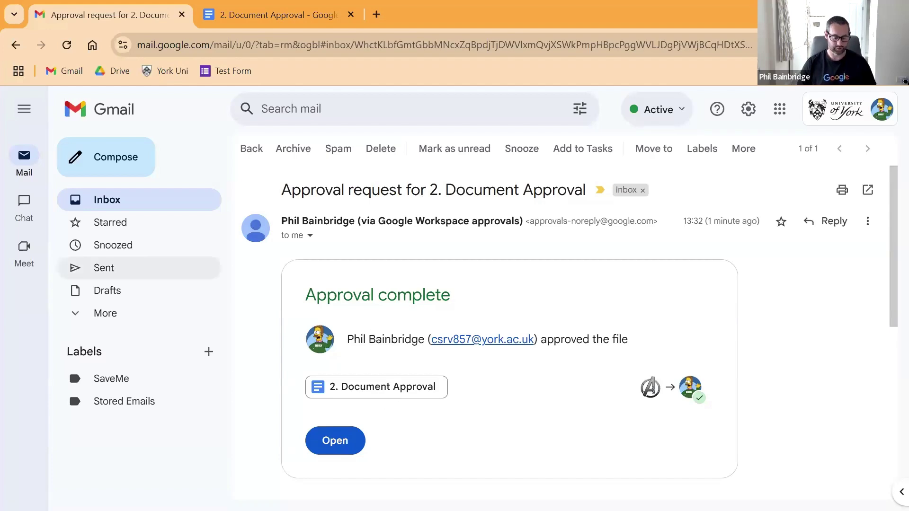
pyautogui.hotkey('alt', 'Tab')
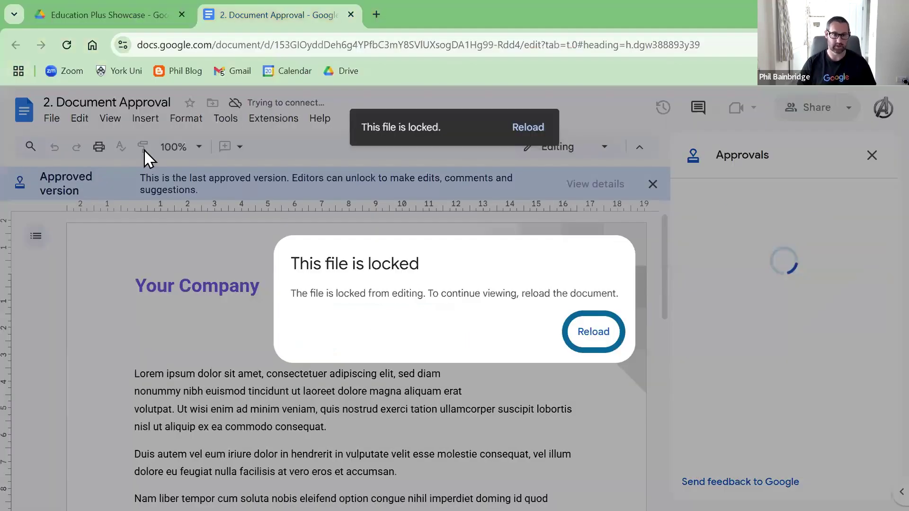
# Step: Reload the locked document, review its approval details and the File menu's Unlock option, then go to Drive
pyautogui.click(594, 332)
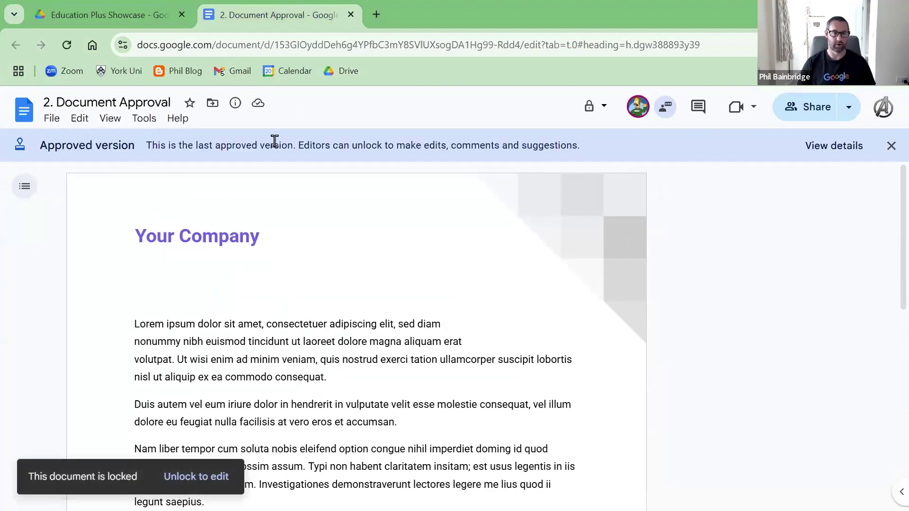
pyautogui.click(841, 147)
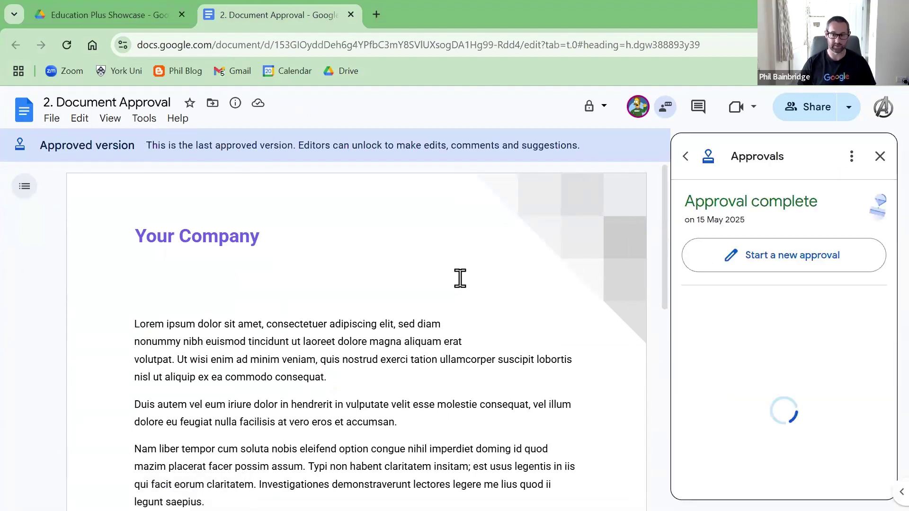
pyautogui.click(873, 157)
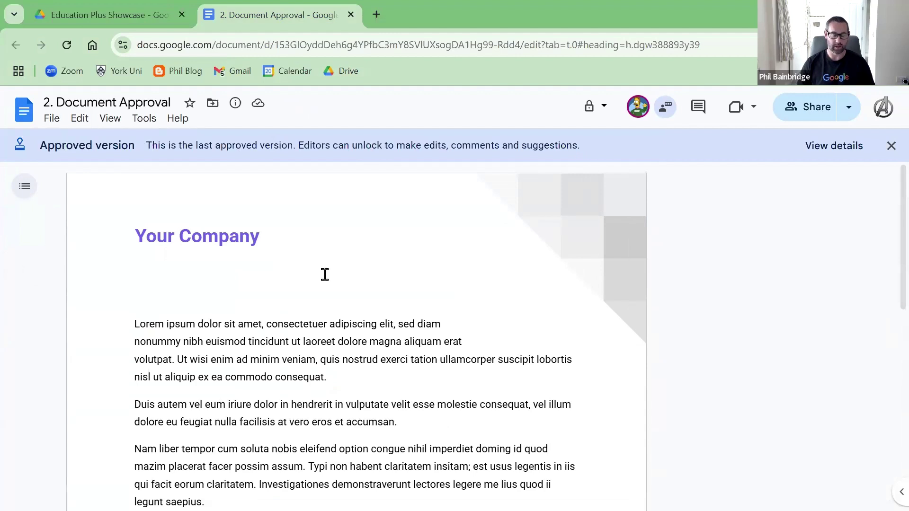
pyautogui.click(52, 124)
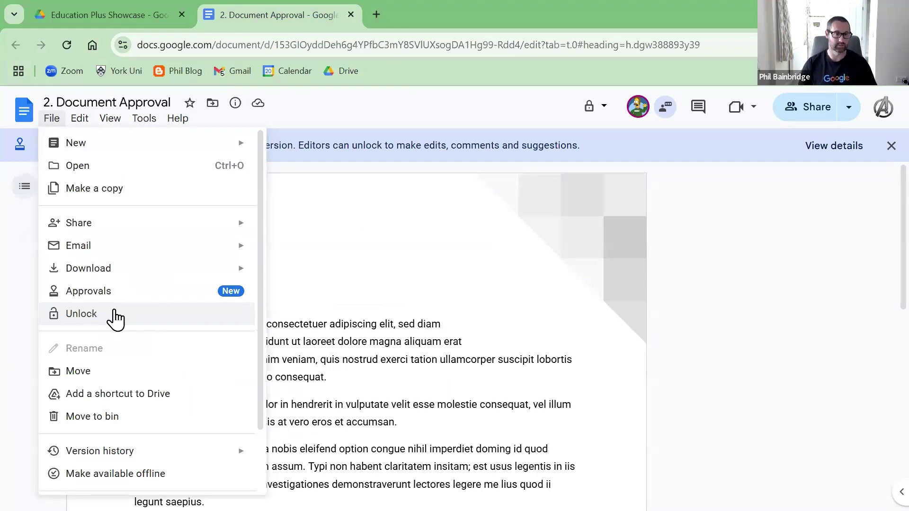
pyautogui.click(101, 10)
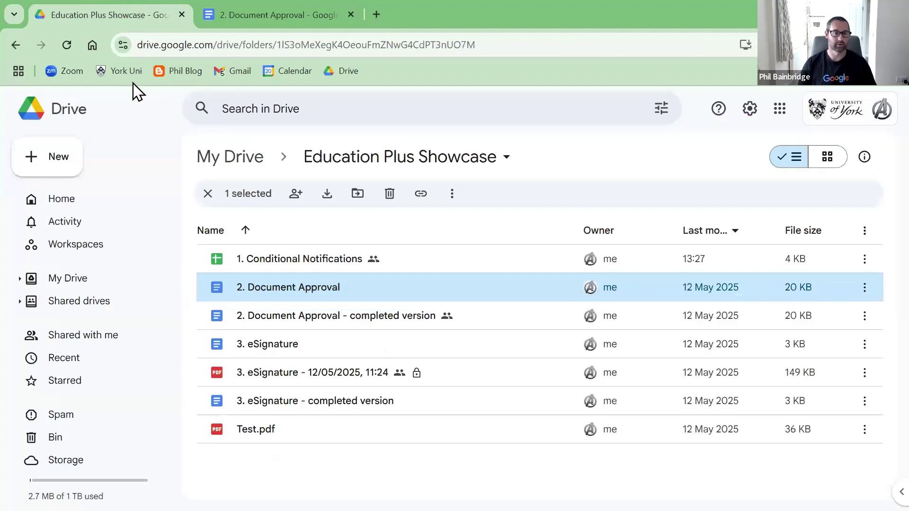
# Step: Refresh the folder, confirm 2. Document Approval shows a lock icon, and close its document tab
pyautogui.click(67, 45)
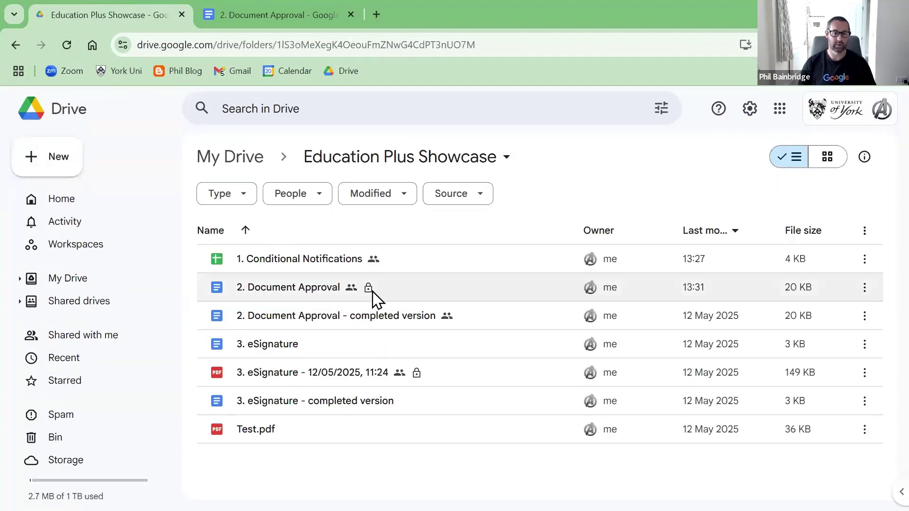
pyautogui.click(370, 298)
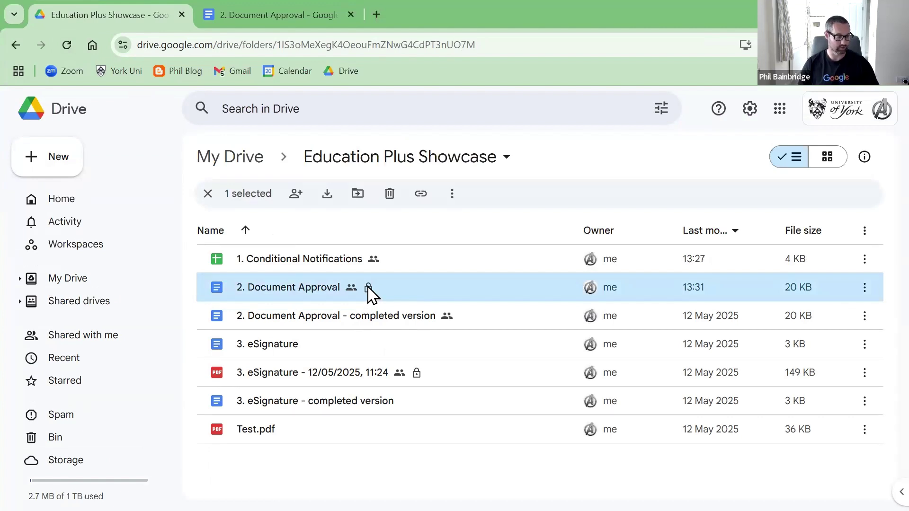
pyautogui.moveTo(369, 296)
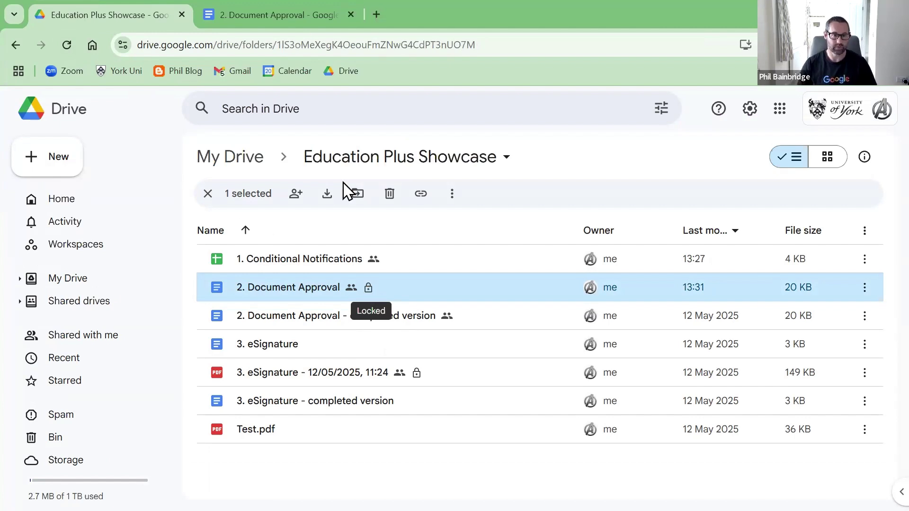
pyautogui.click(350, 15)
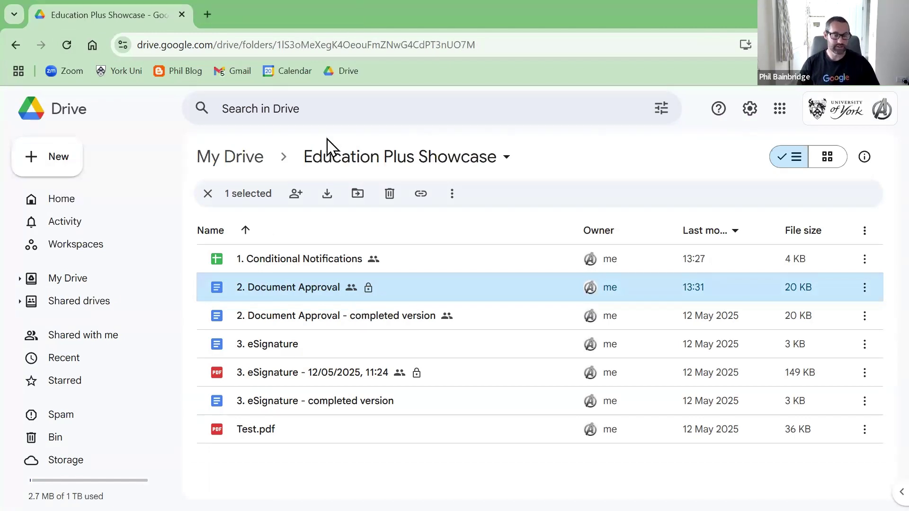
# Step: Open the 3. eSignature document from the Education Plus Showcase folder
pyautogui.click(328, 350)
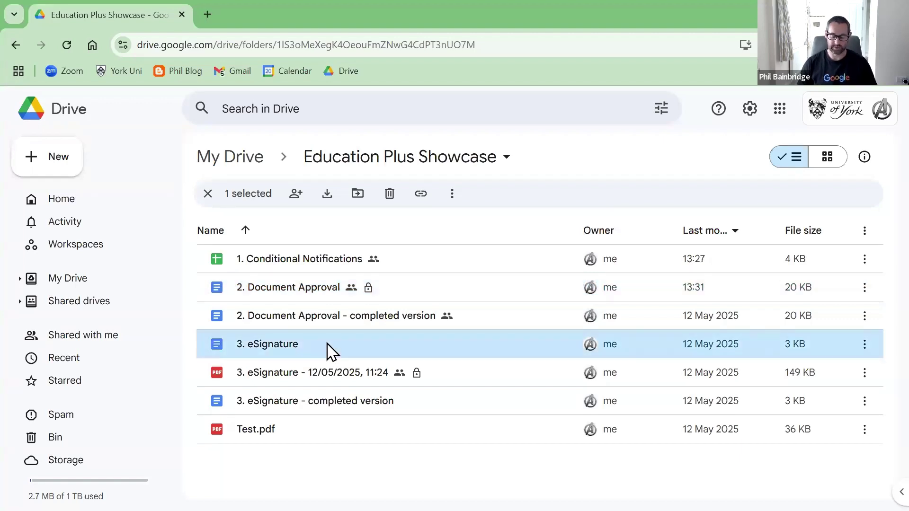
pyautogui.click(280, 327)
pyautogui.click(308, 353)
pyautogui.click(67, 45)
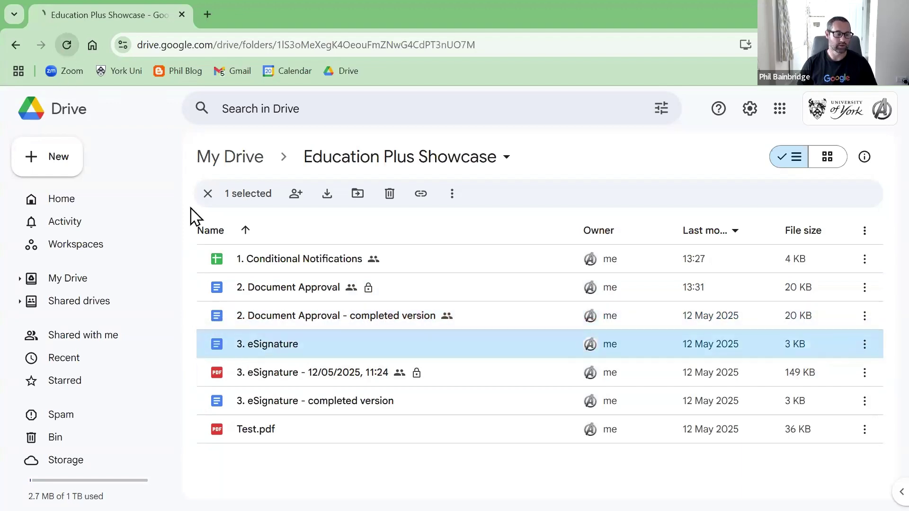
pyautogui.doubleClick(324, 345)
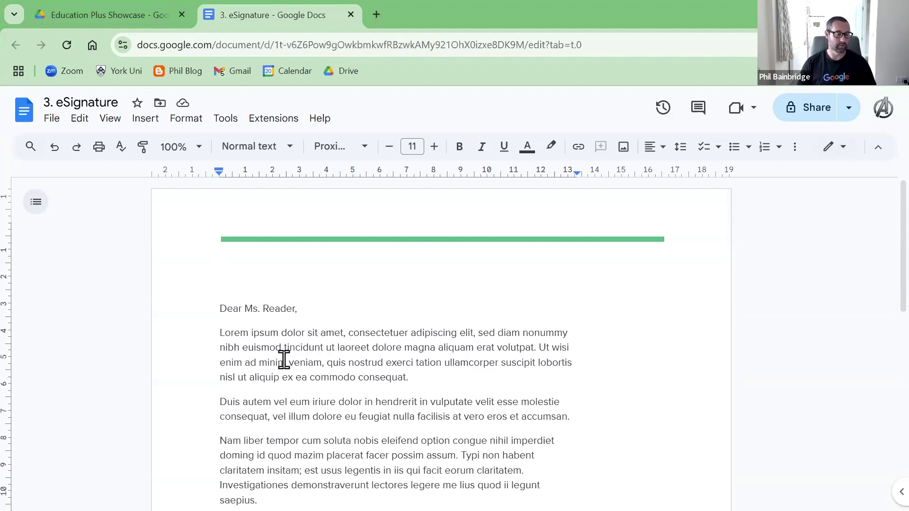
# Step: Place the cursor above Your Name and bring up Insert > eSignature fields with the Signer one list
pyautogui.scroll(-3, 286, 362)
pyautogui.scroll(3, 286, 361)
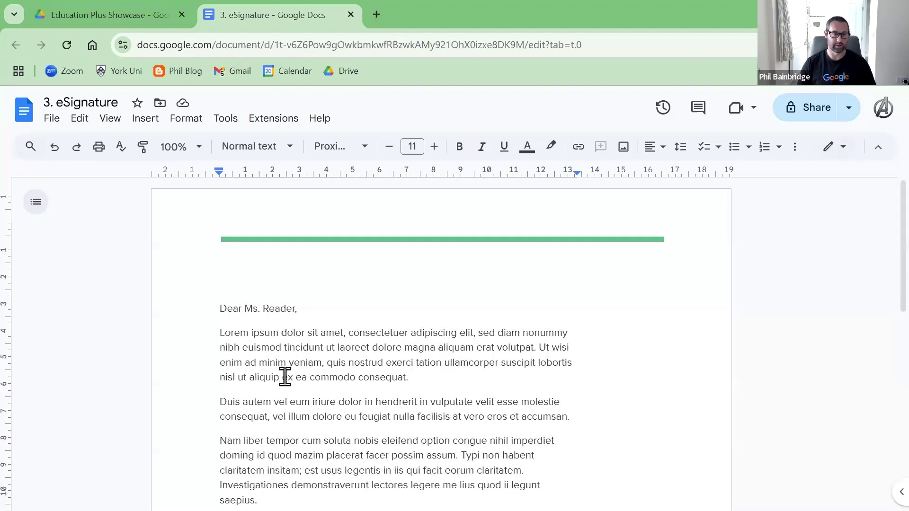
pyautogui.scroll(-4, 289, 378)
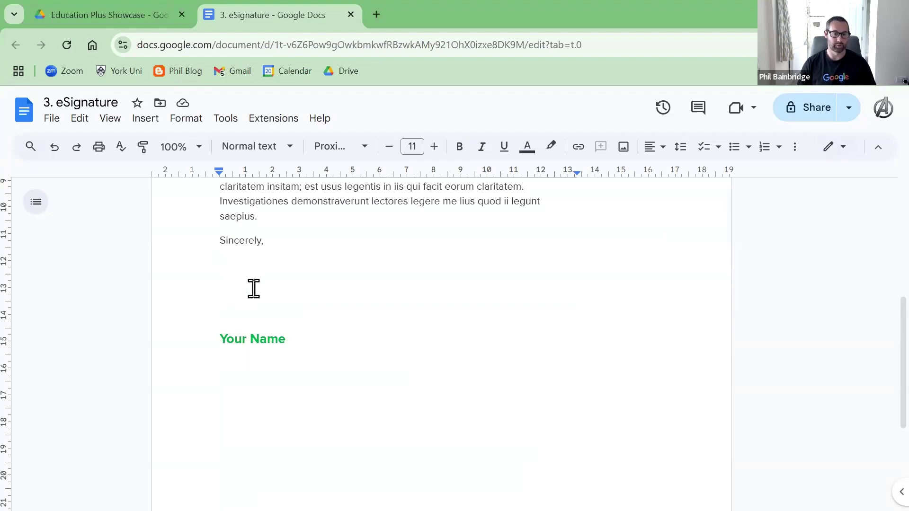
pyautogui.click(235, 294)
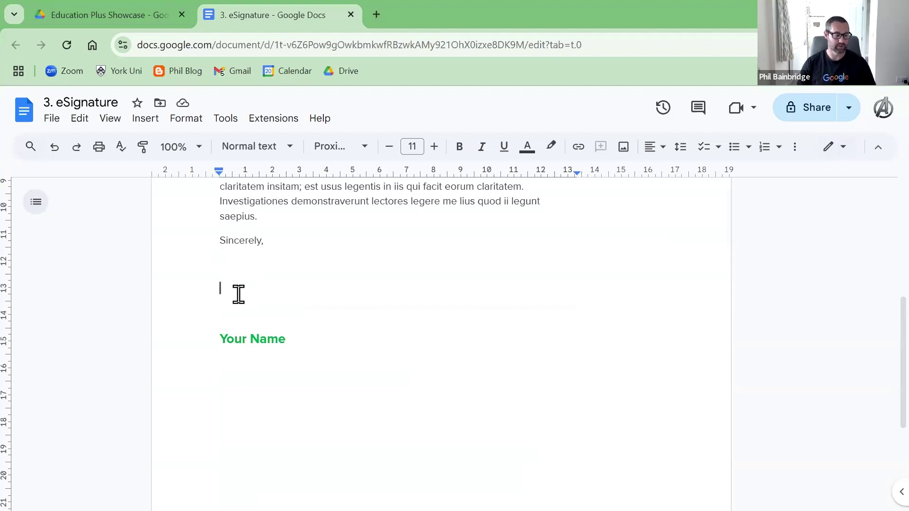
pyautogui.click(145, 119)
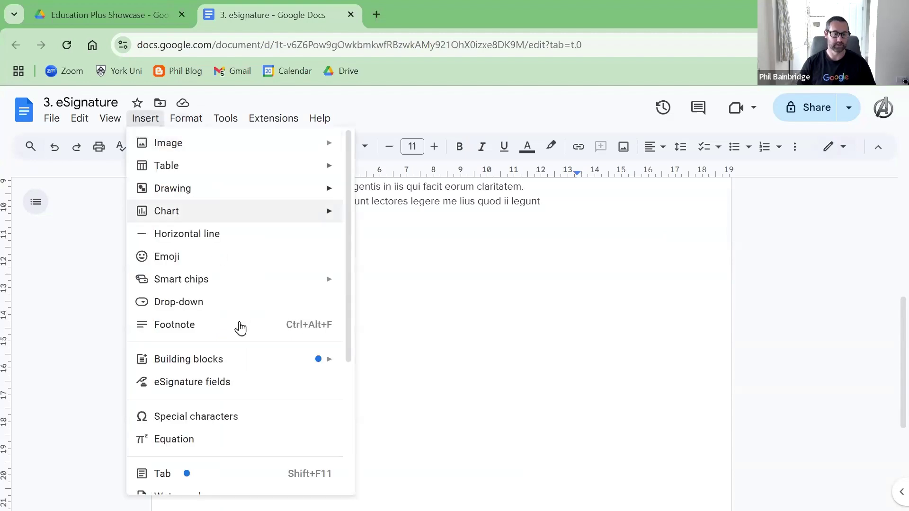
pyautogui.click(210, 386)
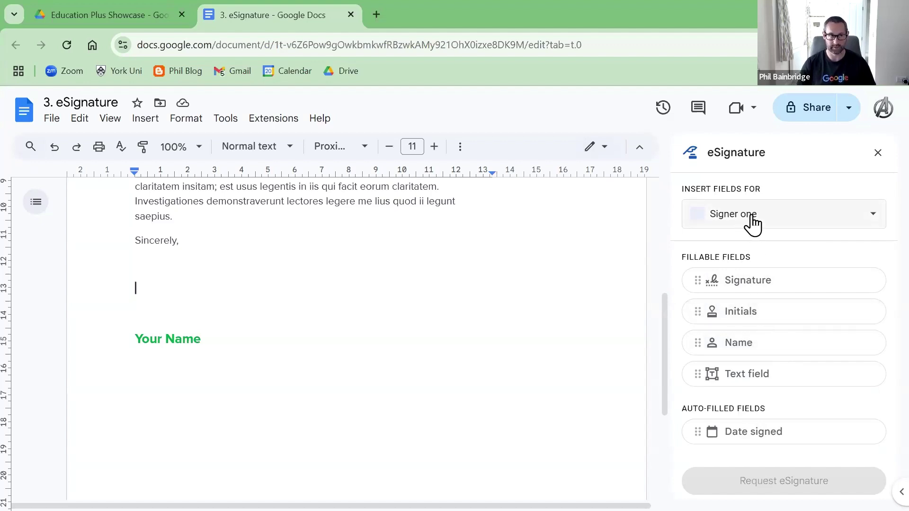
pyautogui.click(771, 227)
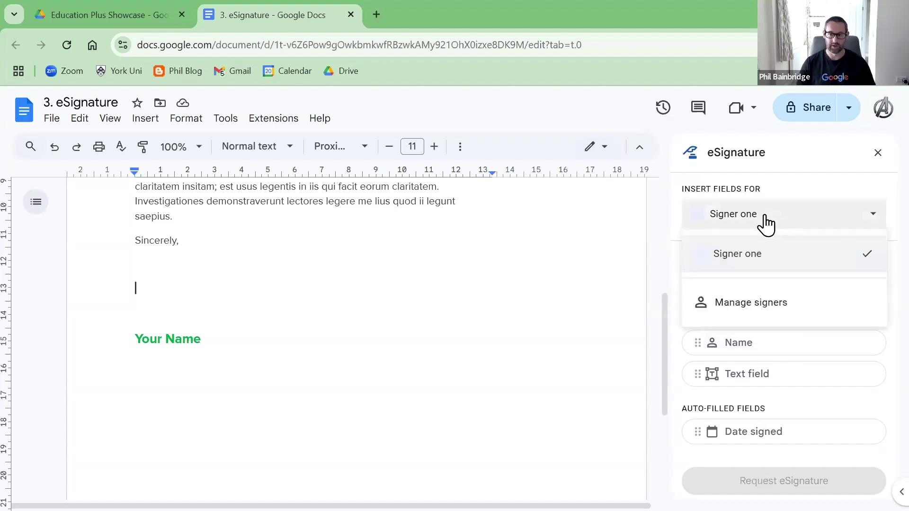
# Step: Rename Signer one to the recipient's name in Manage signers and save
pyautogui.click(763, 312)
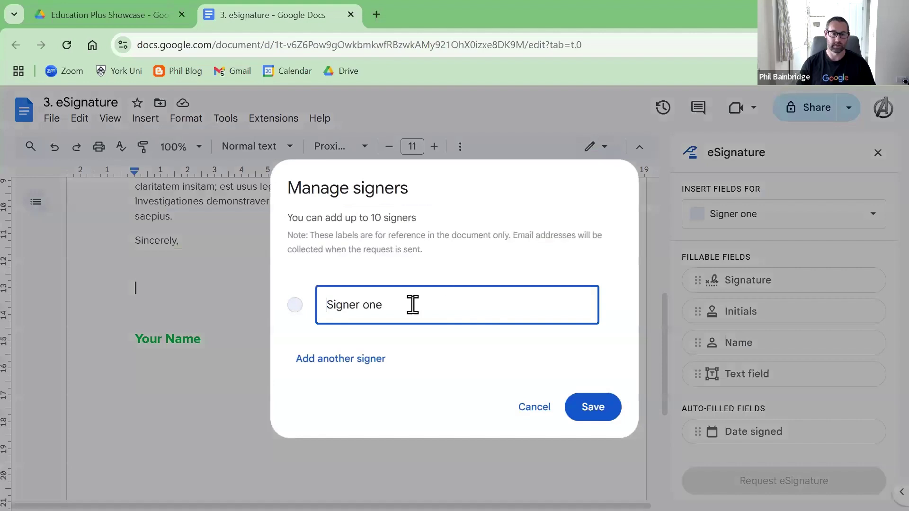
pyautogui.moveTo(326, 305); pyautogui.dragTo(381, 291)
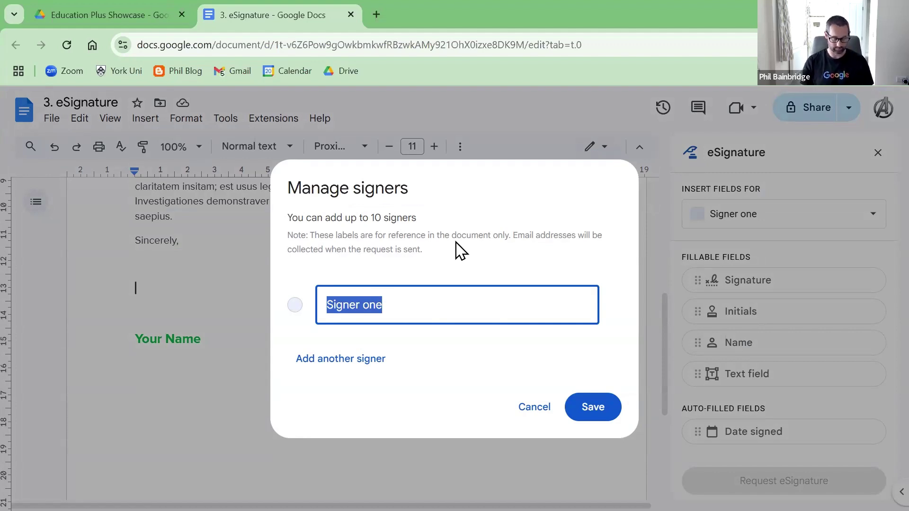
pyautogui.write('Ned F')
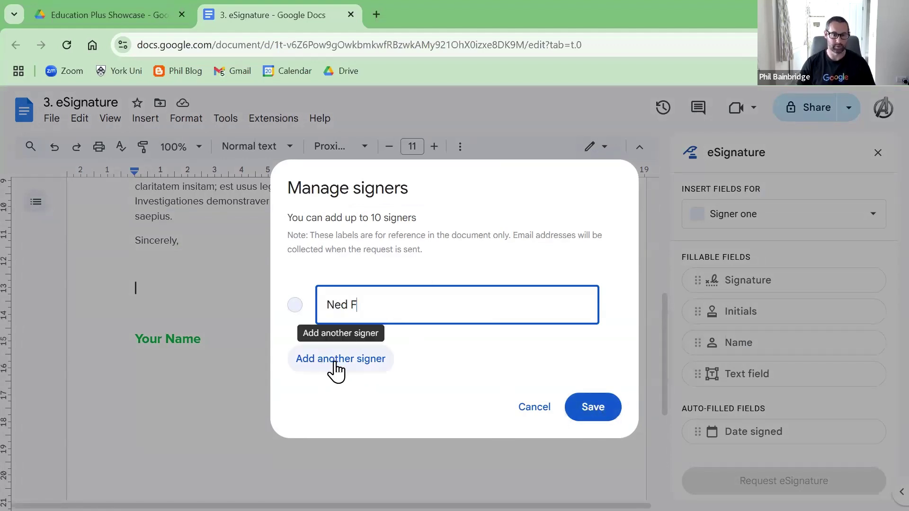
pyautogui.moveTo(362, 217); pyautogui.dragTo(399, 221)
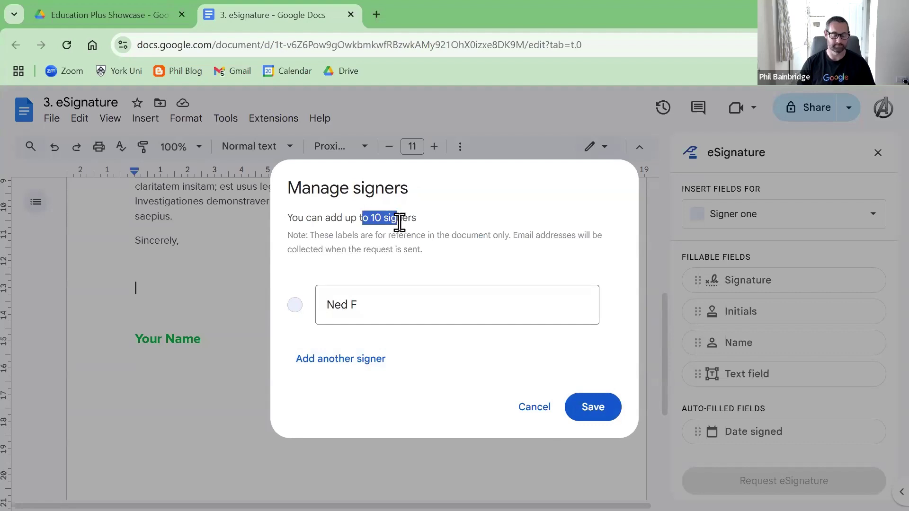
pyautogui.click(586, 419)
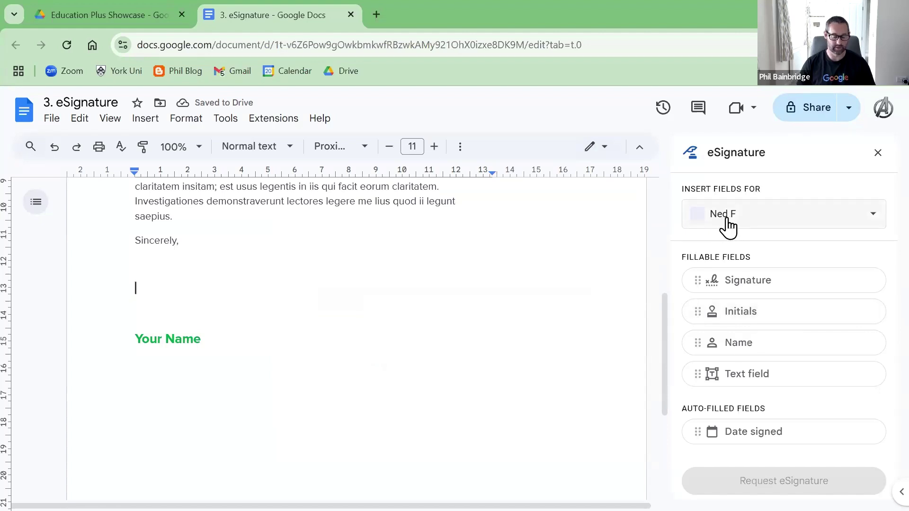
# Step: Insert a Signature field on the empty line under Sincerely
pyautogui.click(750, 286)
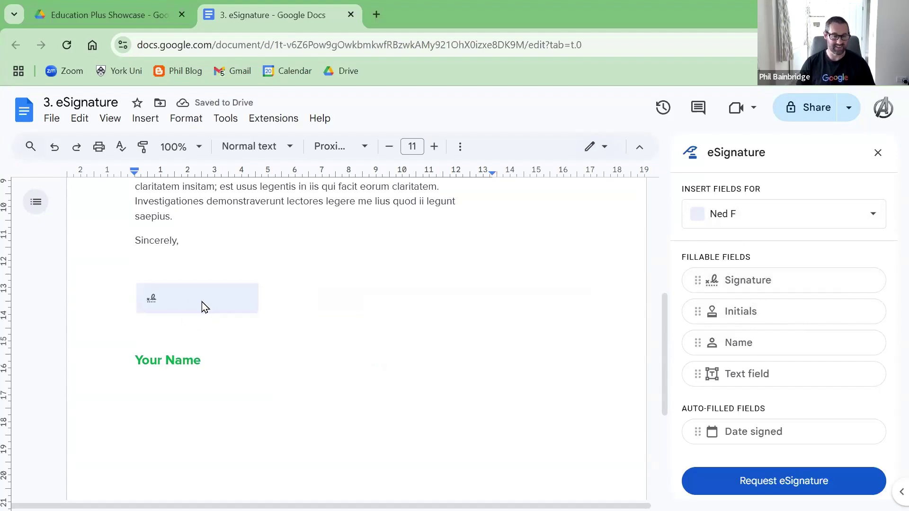
pyautogui.click(746, 220)
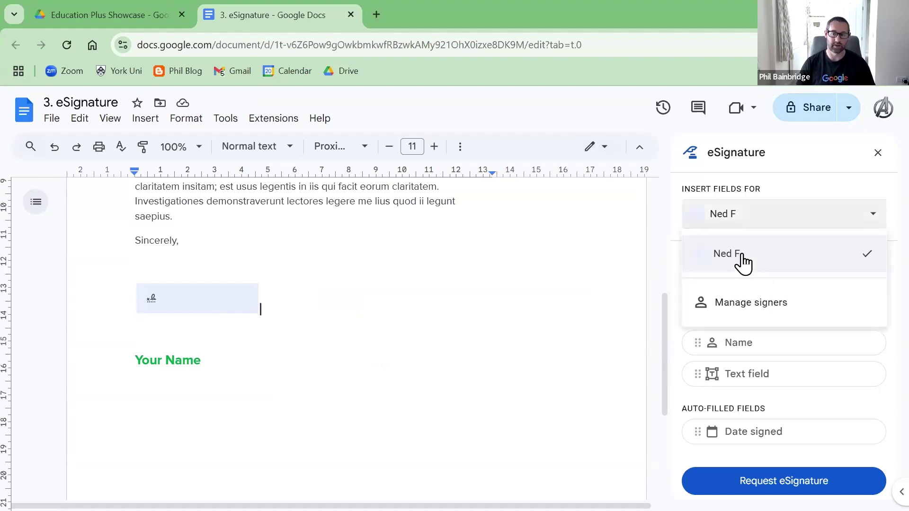
pyautogui.click(747, 226)
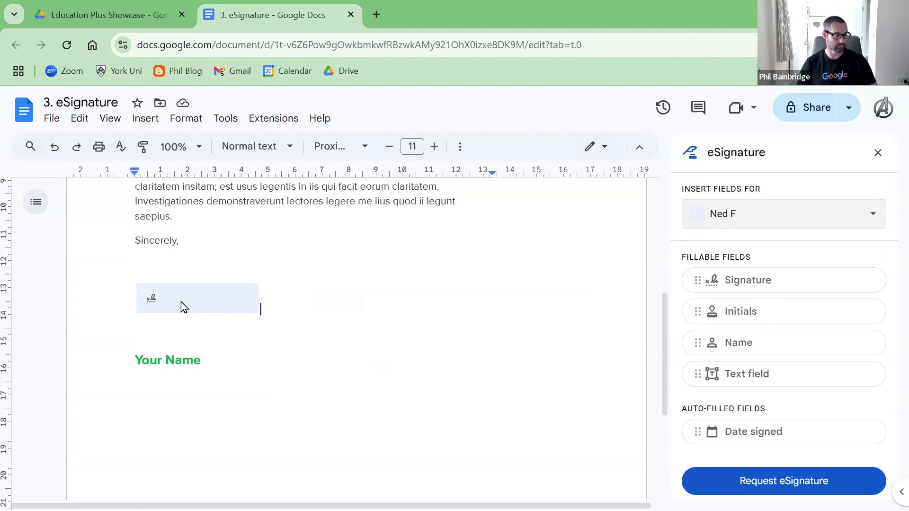
# Step: Replace the Your Name placeholder line with a Name field for the signer
pyautogui.tripleClick(135, 357)
pyautogui.press('BackSpace')
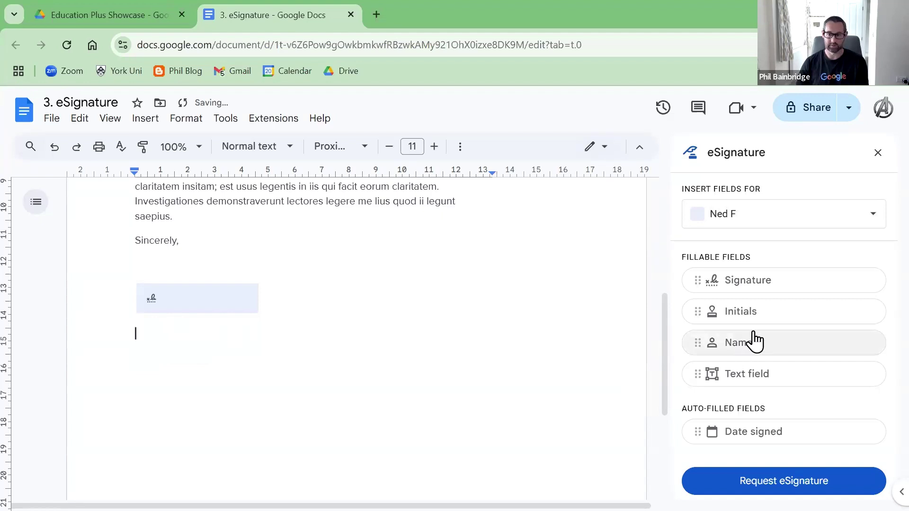
pyautogui.click(750, 345)
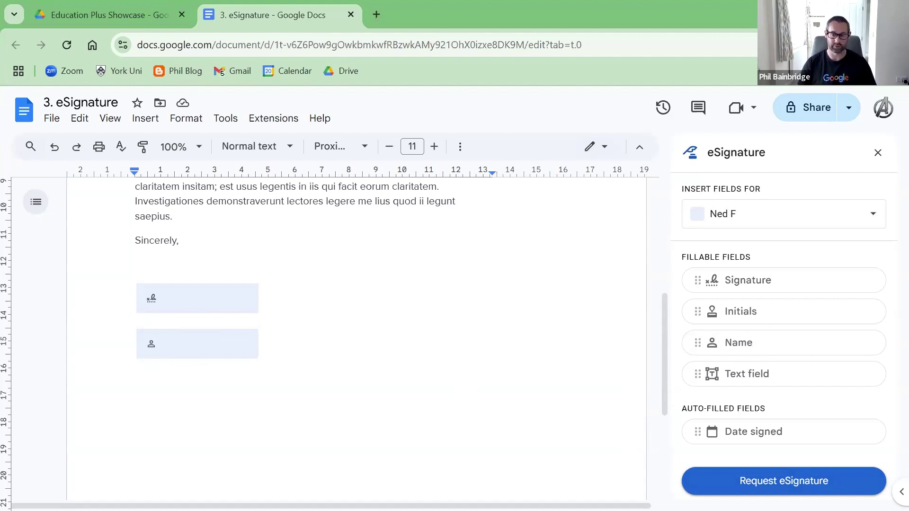
pyautogui.click(898, 45)
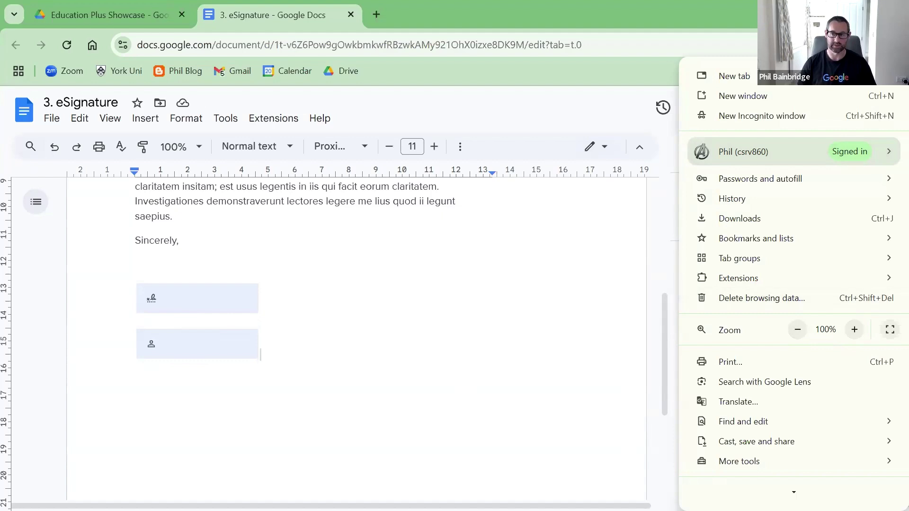
# Step: Request eSignature from the recipient's email, keeping the suggested name, with an English (United Kingdom) audit trail
pyautogui.press('Escape')
pyautogui.click(783, 480)
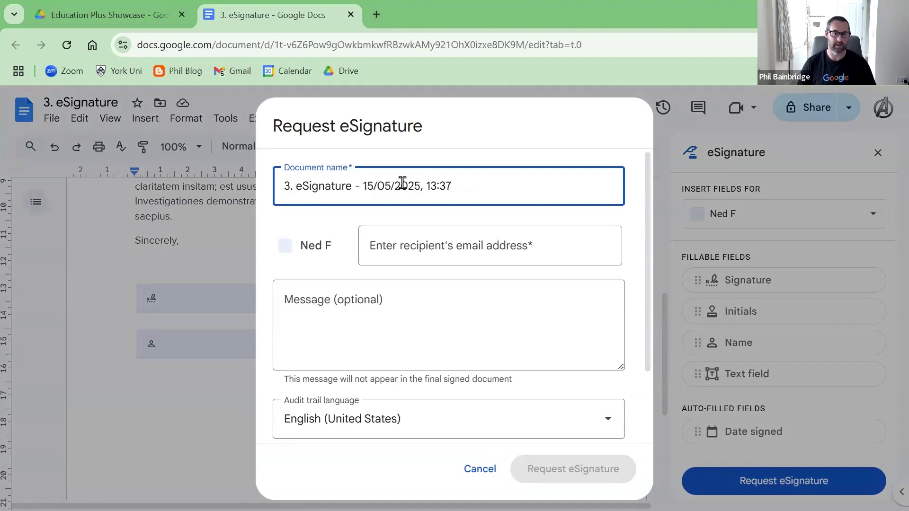
pyautogui.tripleClick(288, 186)
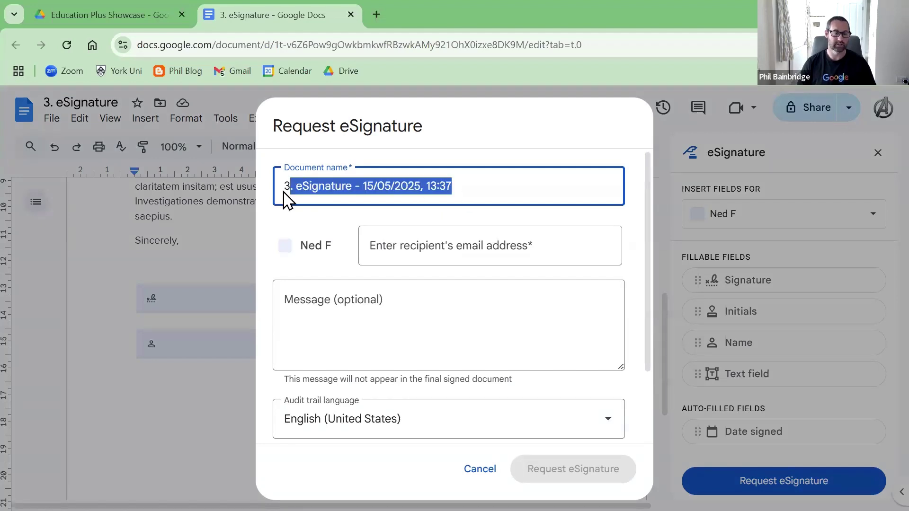
pyautogui.click(382, 184)
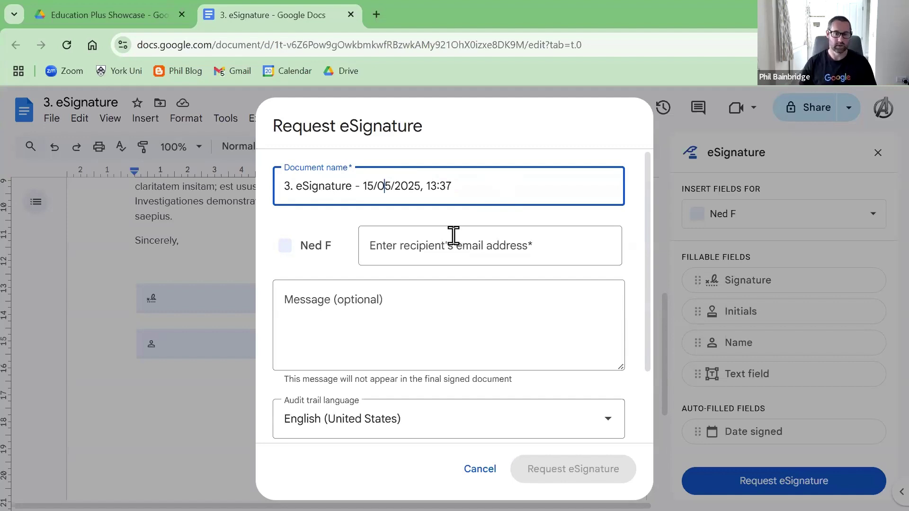
pyautogui.click(457, 249)
pyautogui.press('Return')
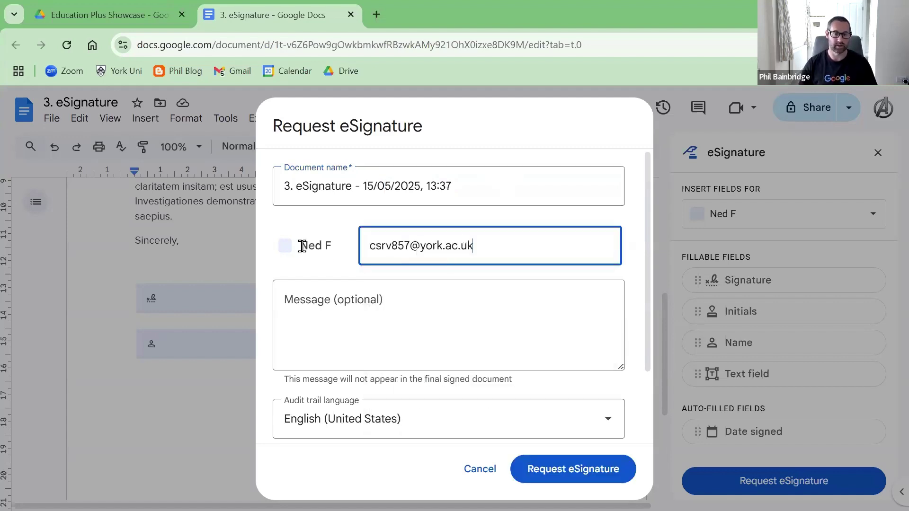
pyautogui.scroll(-2, 365, 307)
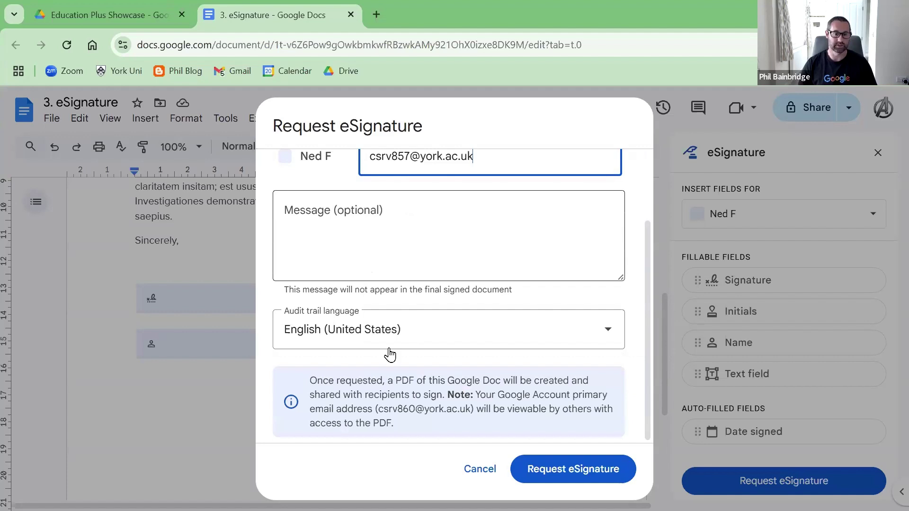
pyautogui.click(370, 341)
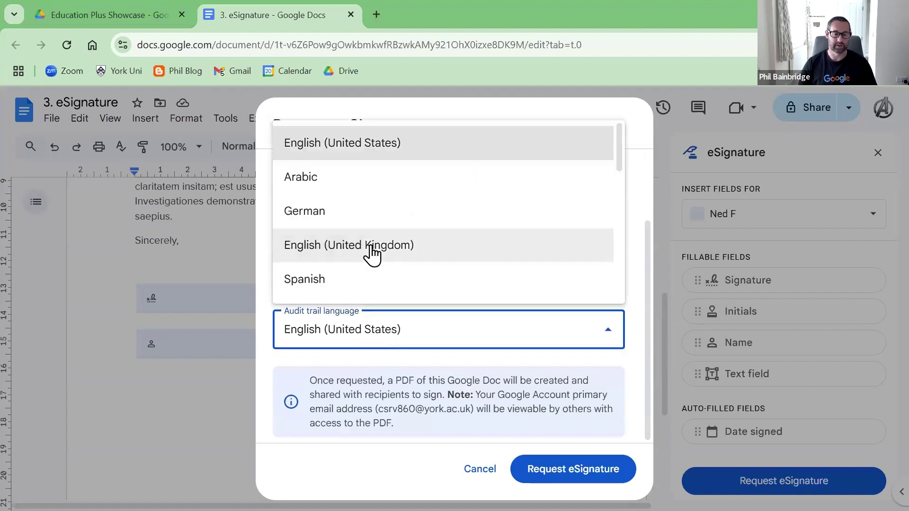
pyautogui.click(372, 254)
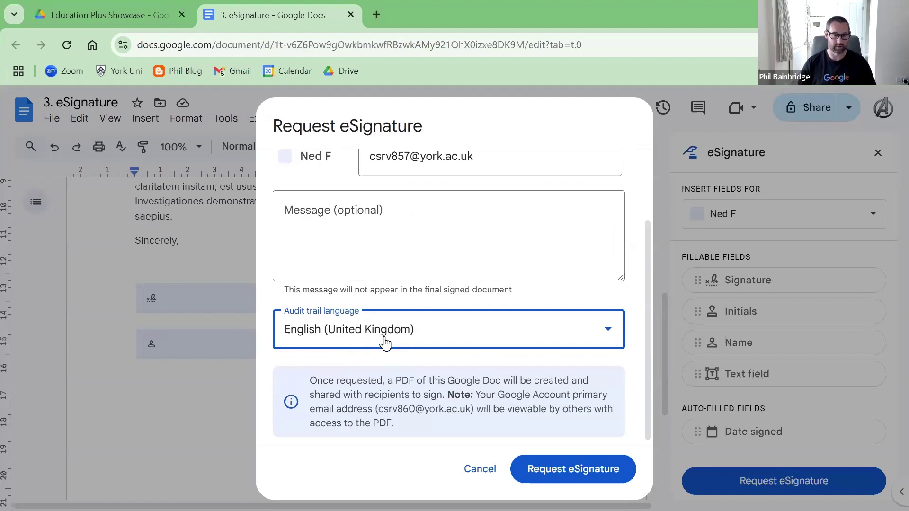
pyautogui.click(554, 470)
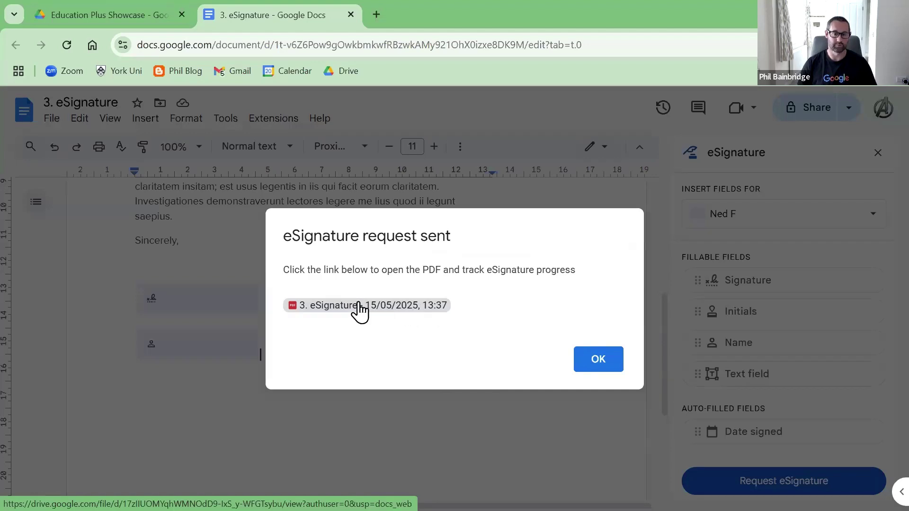
# Step: Move the '3. eSignature - 15/05/2025, 13:37' PDF from My Drive into Education Plus Showcase, then switch to Gmail
pyautogui.click(351, 309)
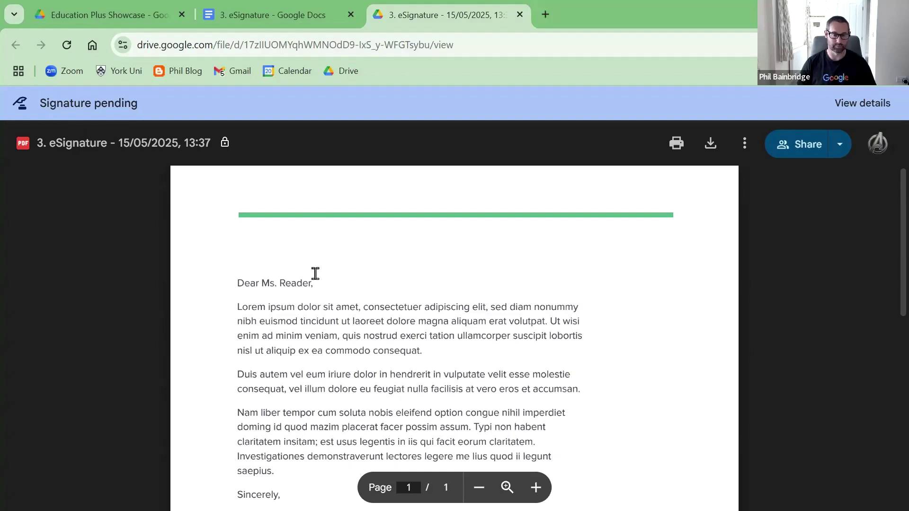
pyautogui.scroll(-4, 304, 299)
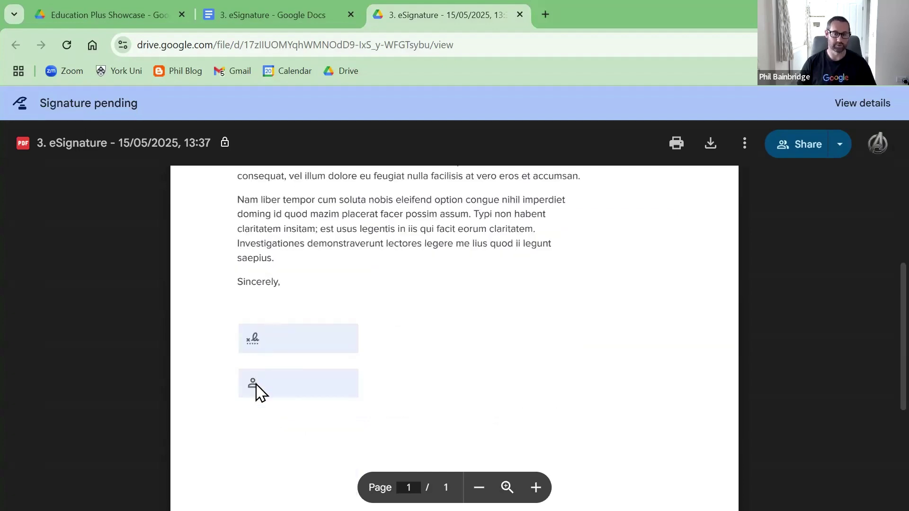
pyautogui.scroll(4, 403, 284)
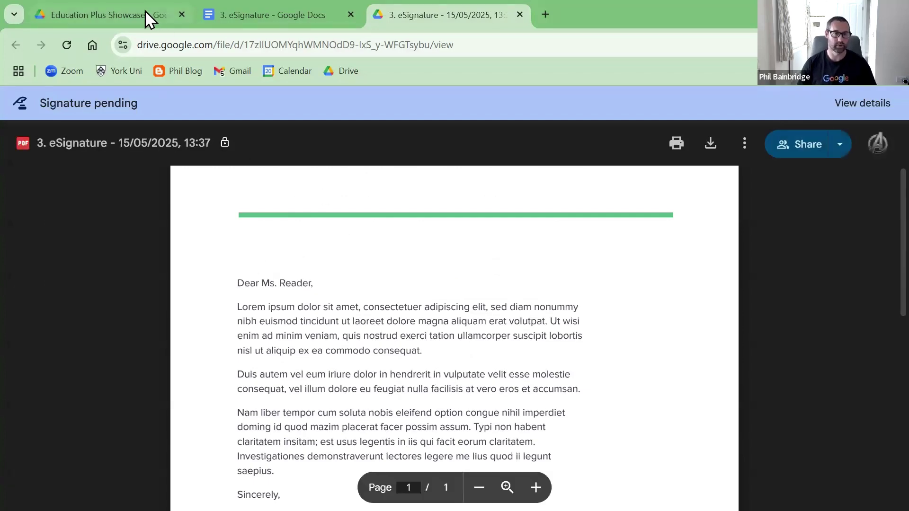
pyautogui.click(110, 15)
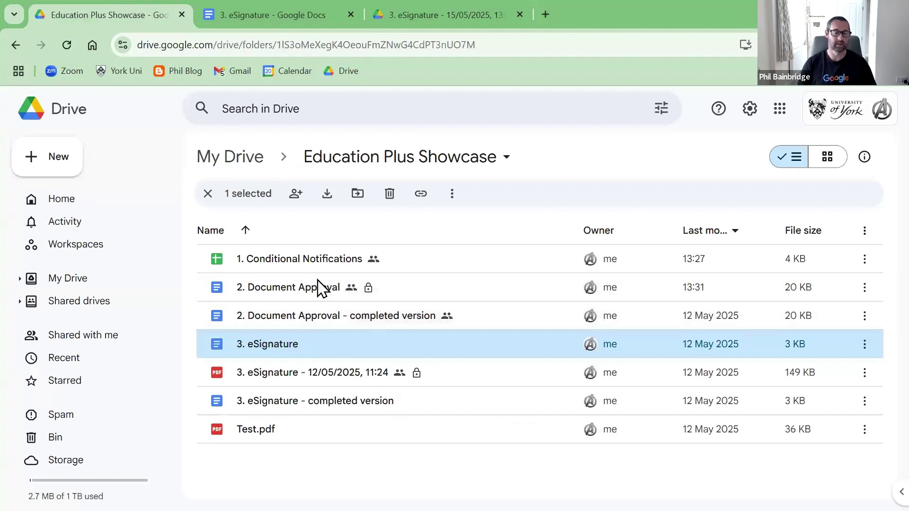
pyautogui.click(428, 18)
pyautogui.click(743, 147)
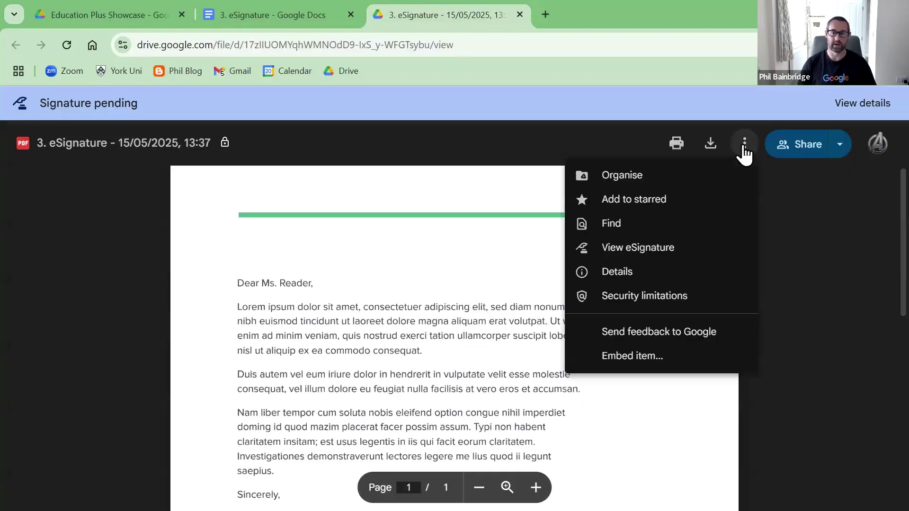
pyautogui.click(621, 175)
pyautogui.moveTo(376, 253)
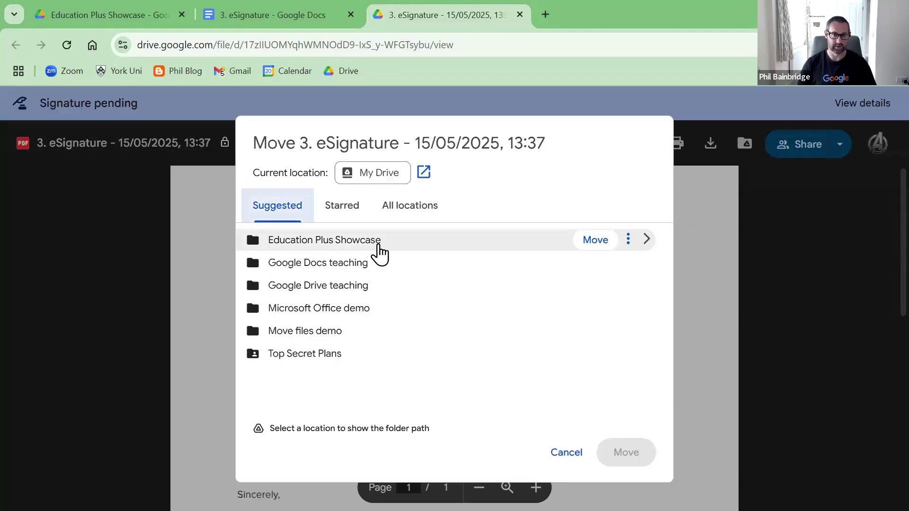
pyautogui.click(594, 240)
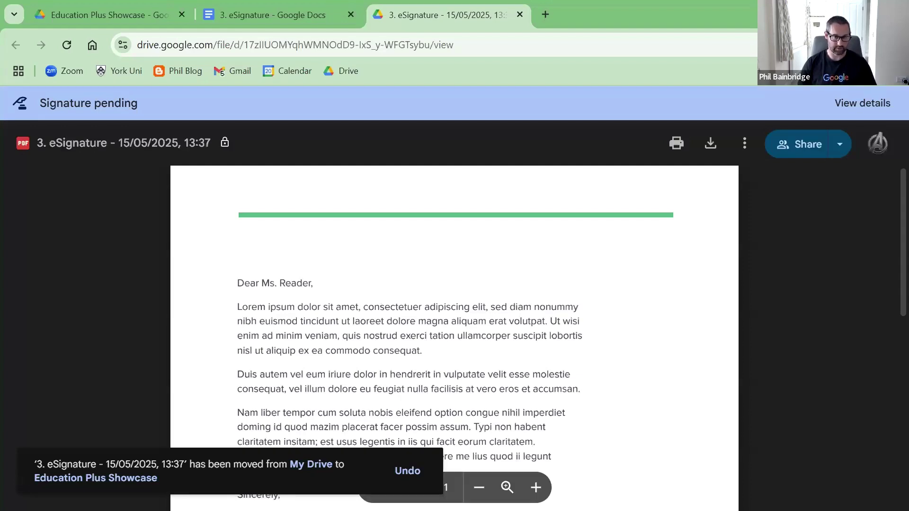
pyautogui.hotkey('alt', 'Tab')
# Step: Open the 'eSignature request for 3. eSignature…' email from the inbox and open the letter for signing
pyautogui.click(141, 207)
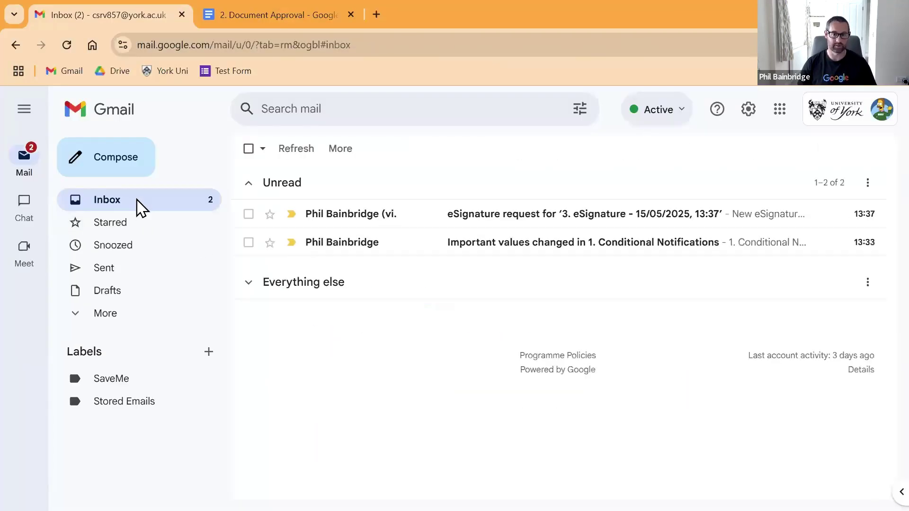
pyautogui.click(520, 218)
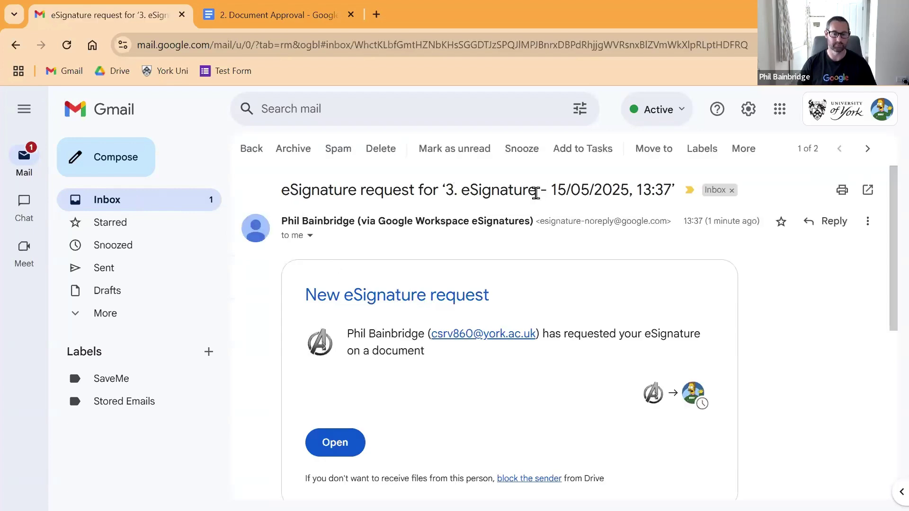
pyautogui.click(338, 450)
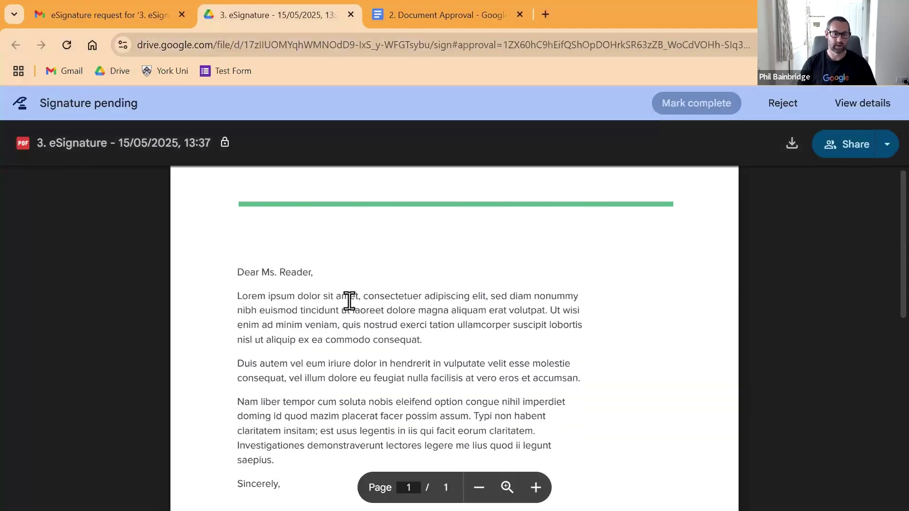
# Step: Adopt a signature using the signer's full name and initials, and fill the name field on the letter
pyautogui.scroll(-6, 319, 294)
pyautogui.click(264, 271)
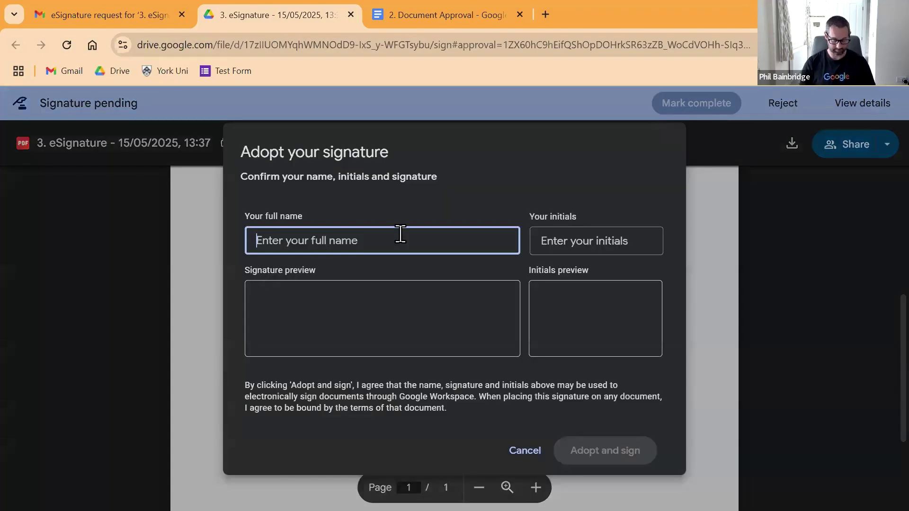
pyautogui.write('Ned F')
pyautogui.click(604, 232)
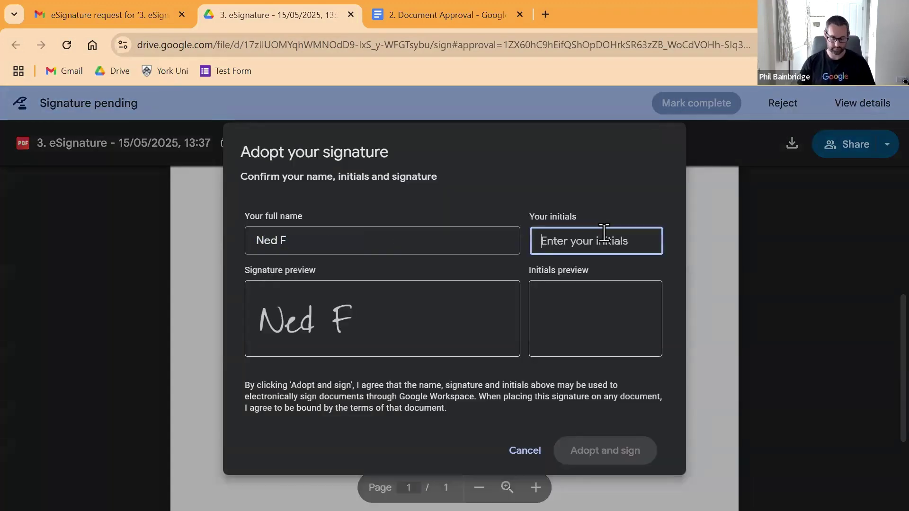
pyautogui.write('NF')
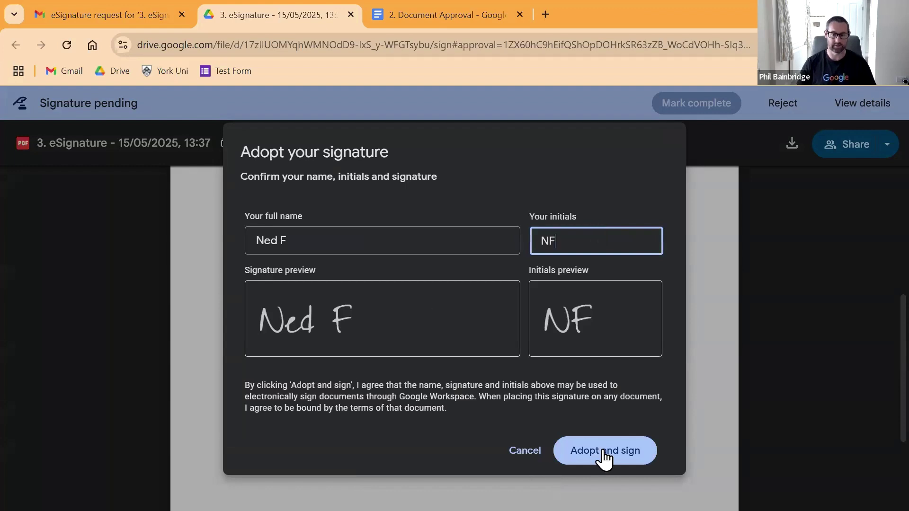
pyautogui.click(603, 451)
pyautogui.click(330, 327)
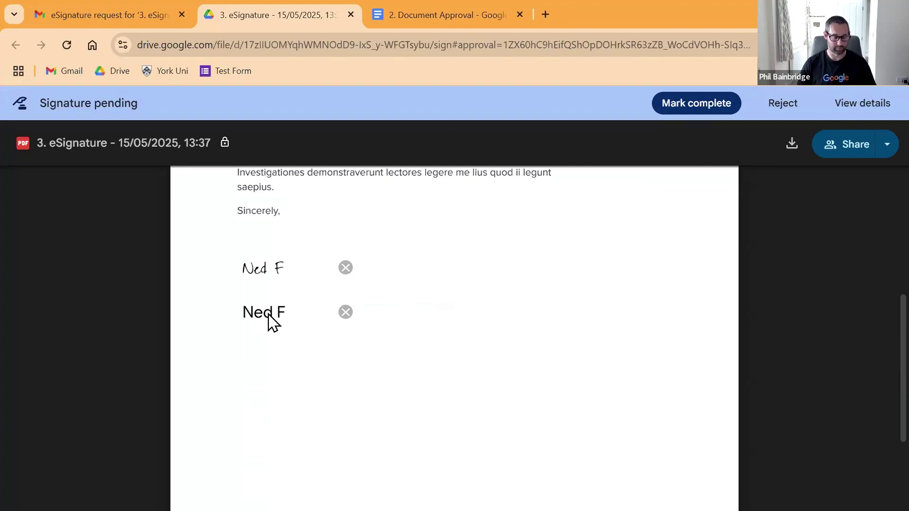
# Step: Mark the signing complete, agree to the eSignature terms, and close the signing window
pyautogui.scroll(5, 272, 338)
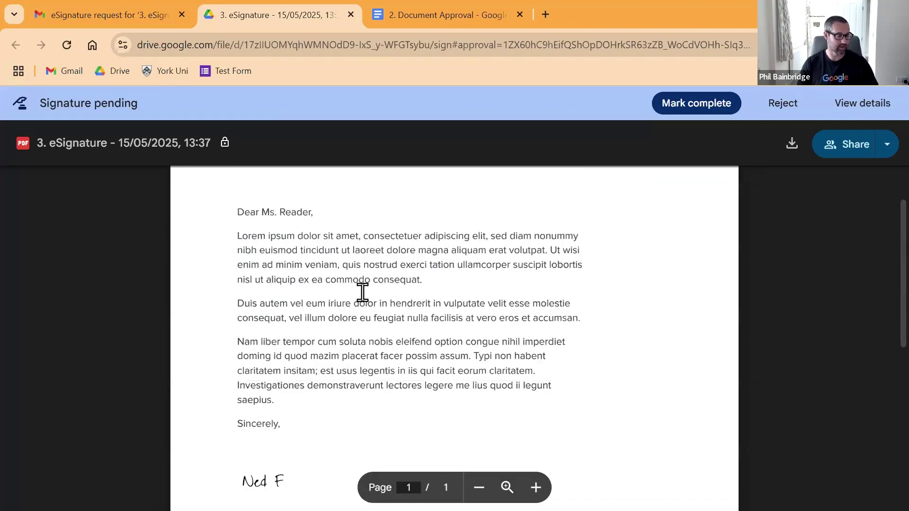
pyautogui.click(701, 104)
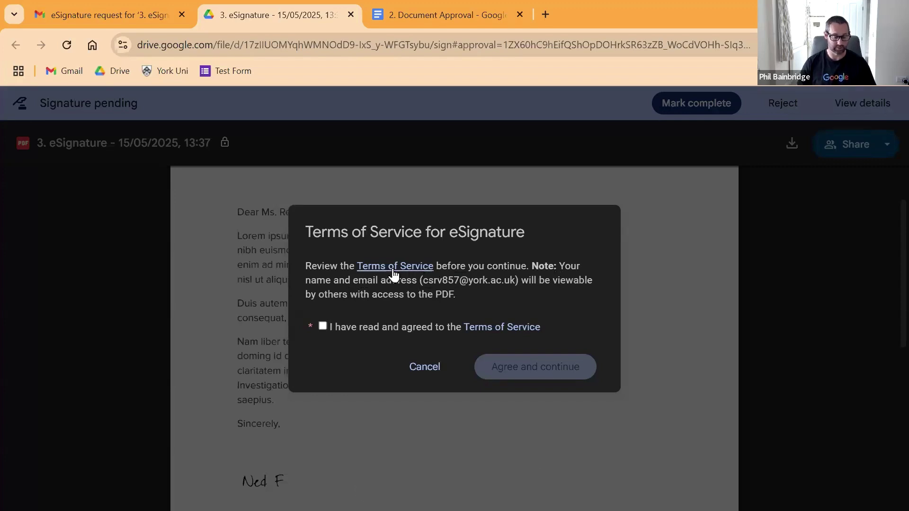
pyautogui.click(324, 326)
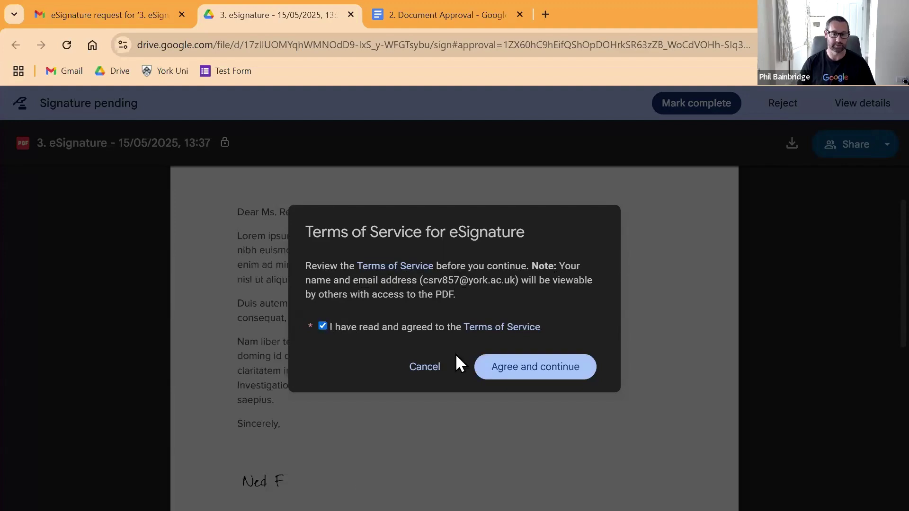
pyautogui.click(528, 366)
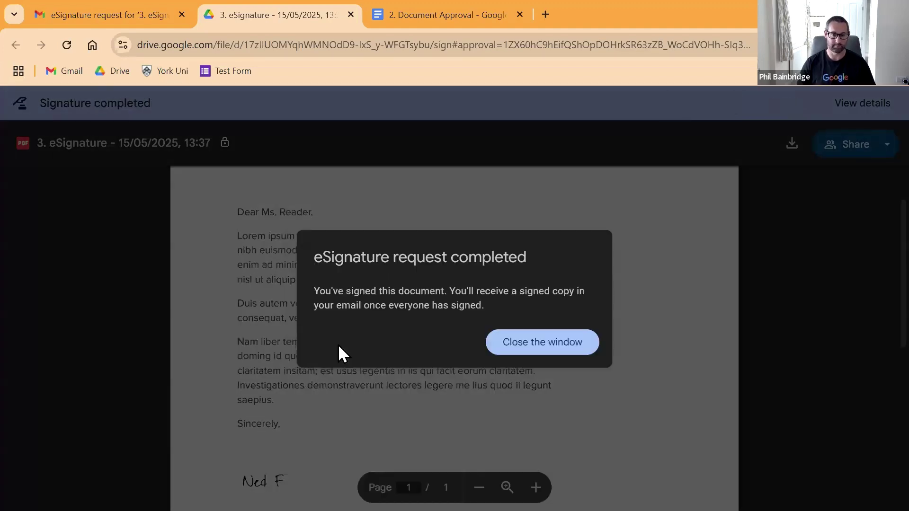
pyautogui.click(540, 345)
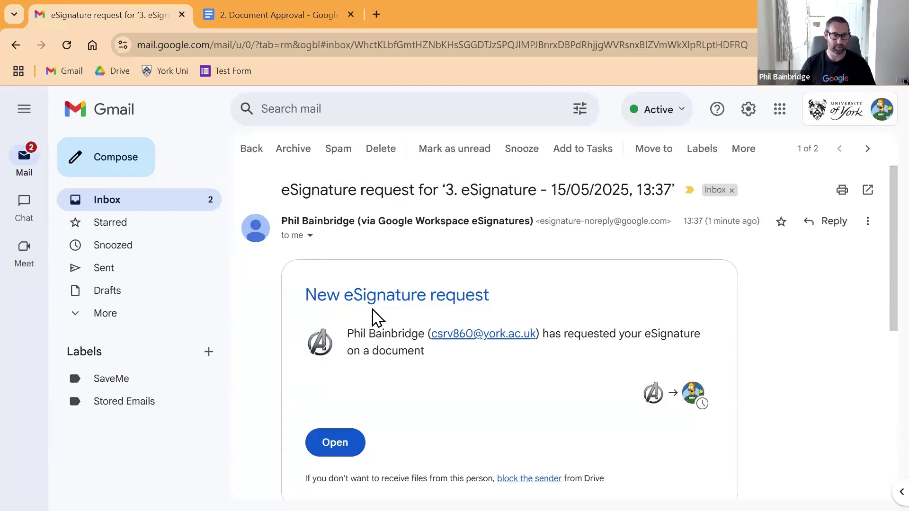
# Step: Return to the Gmail inbox list and refresh it for new mail
pyautogui.click(250, 148)
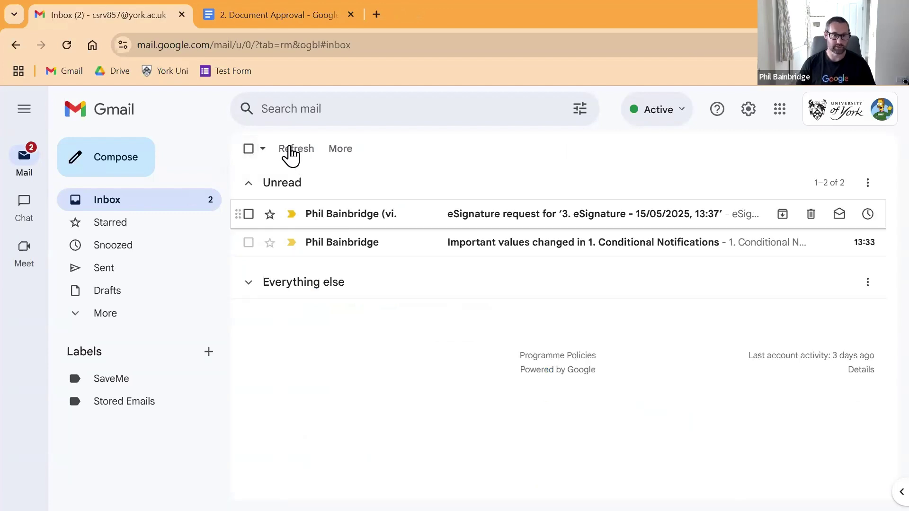
pyautogui.click(289, 152)
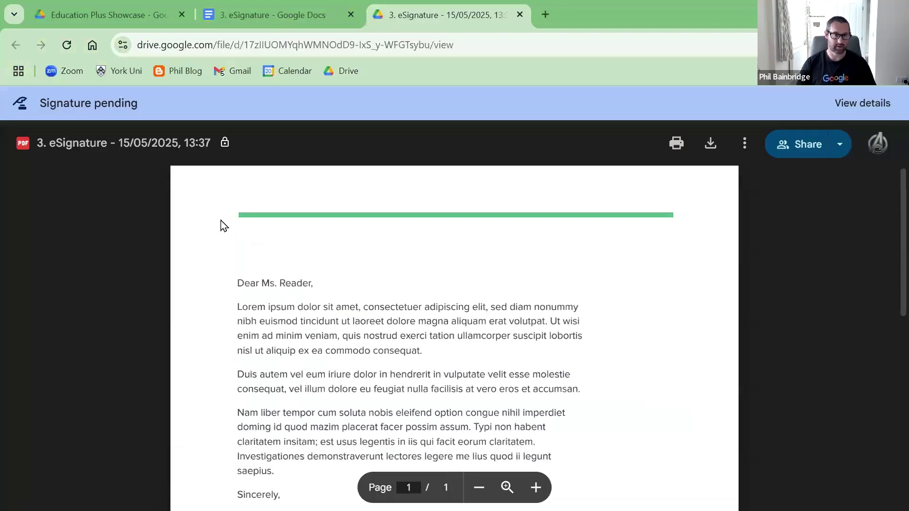
# Step: Reload the sender's PDF and view its eSignature details showing completion by one signer
pyautogui.click(67, 46)
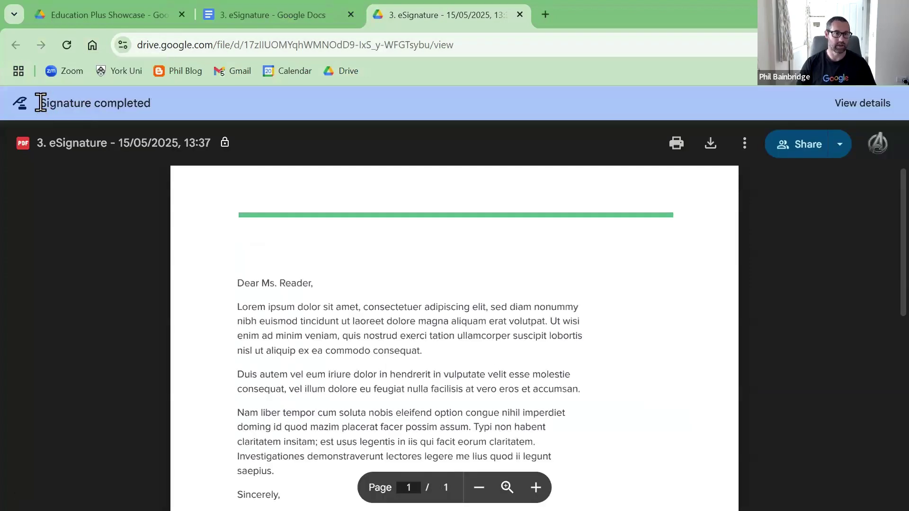
pyautogui.scroll(-5, 387, 300)
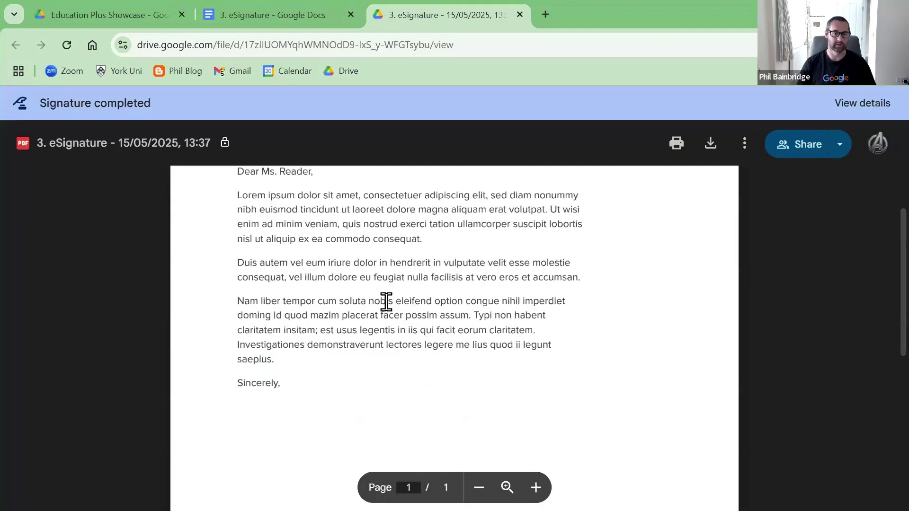
pyautogui.click(66, 45)
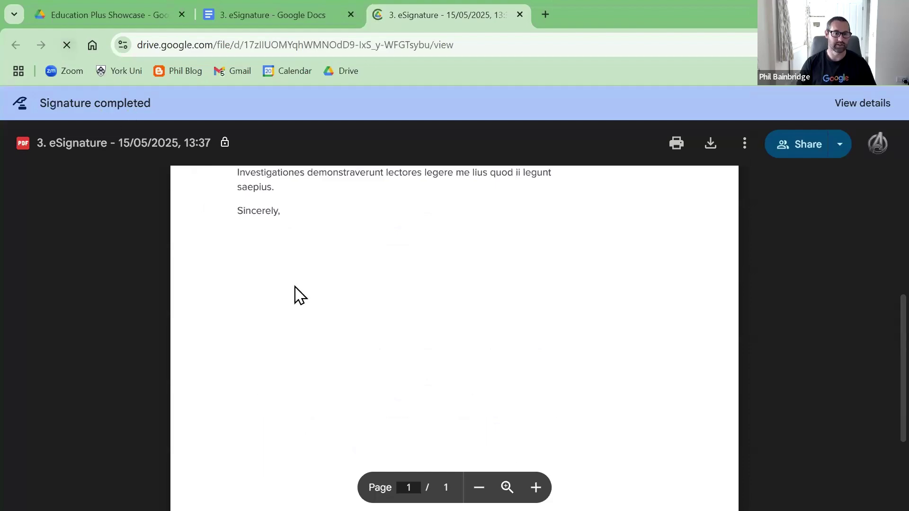
pyautogui.scroll(-1, 516, 279)
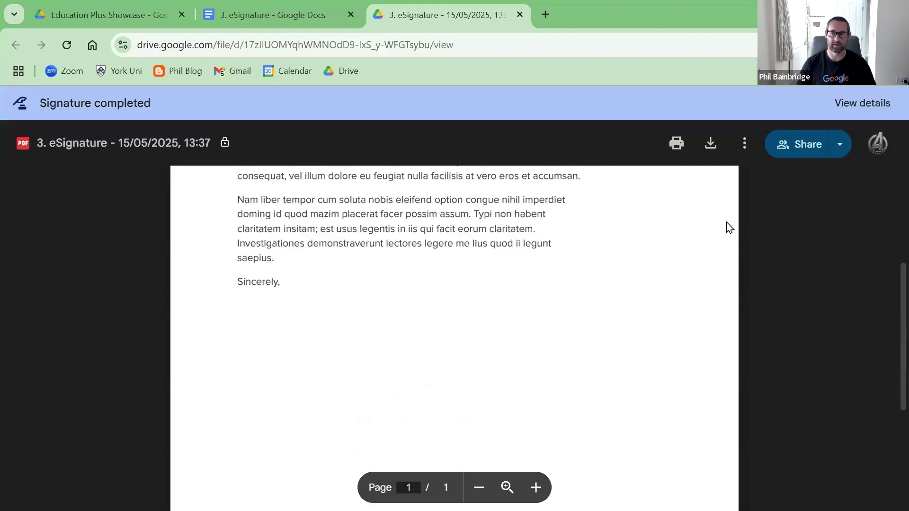
pyautogui.click(851, 103)
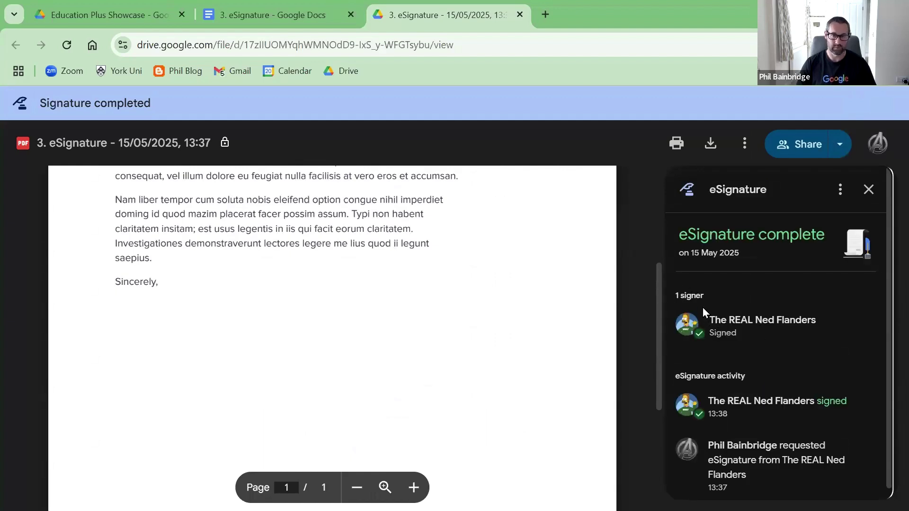
# Step: Close the PDF and Docs tabs, refresh the folder, and open the signed 13:37 PDF
pyautogui.click(520, 15)
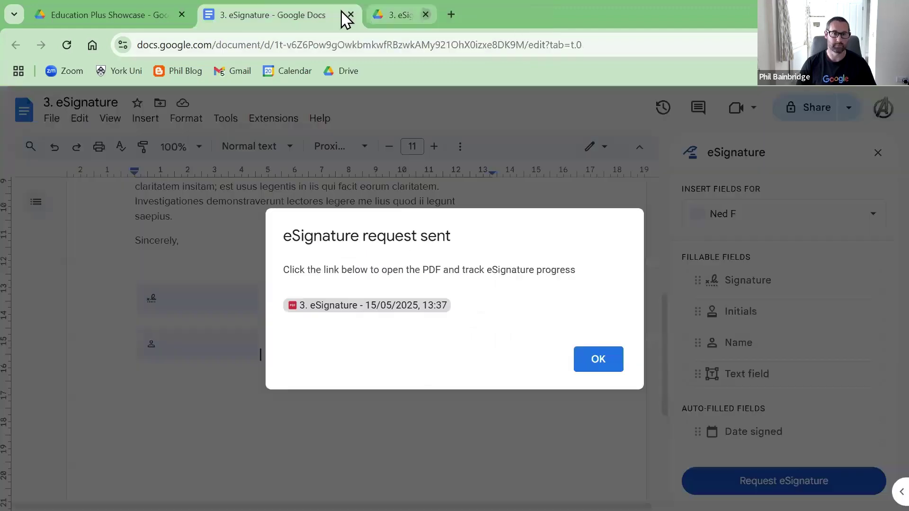
pyautogui.click(350, 15)
pyautogui.click(66, 45)
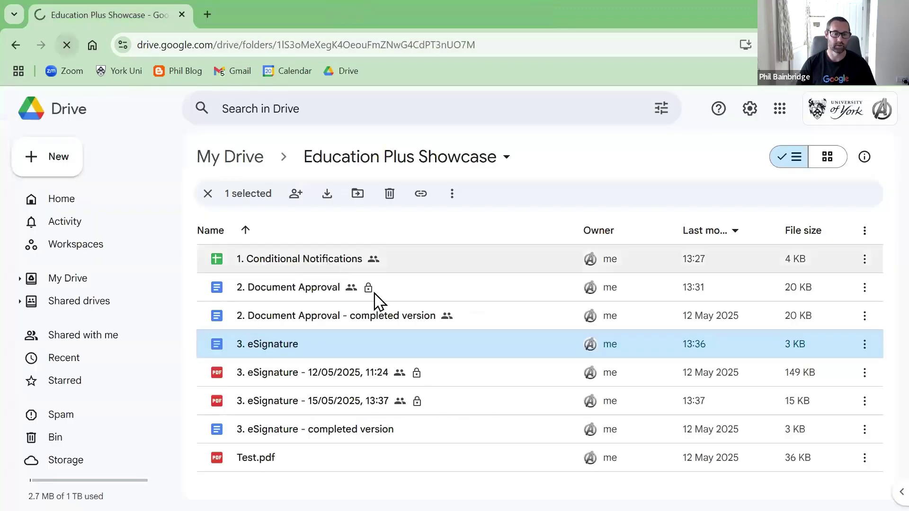
pyautogui.doubleClick(372, 397)
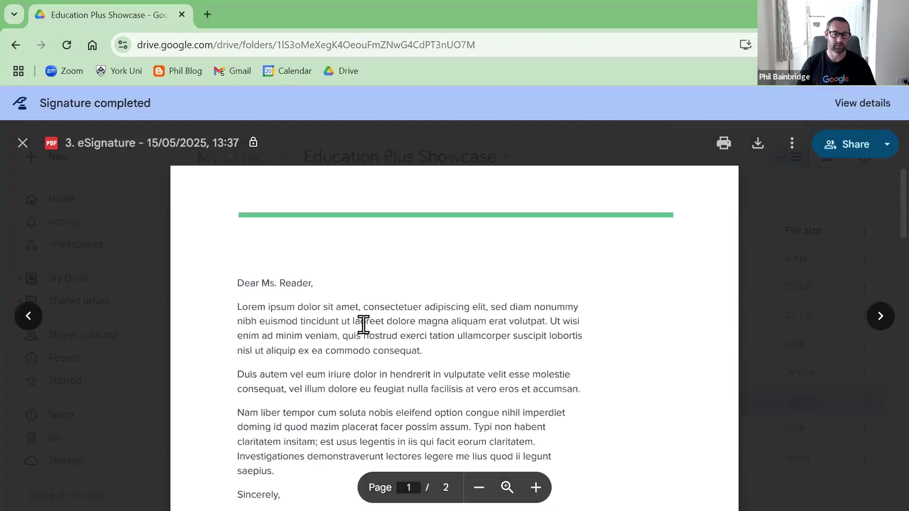
pyautogui.scroll(-6, 362, 322)
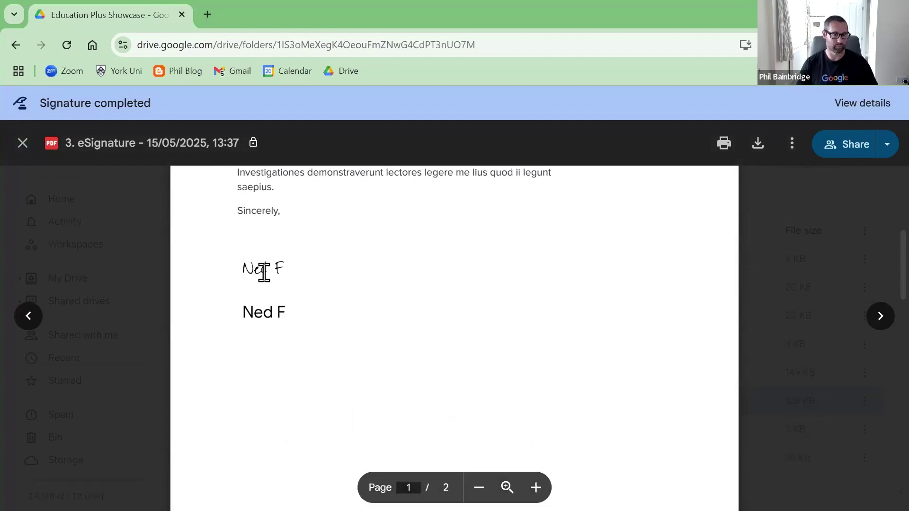
# Step: In Gmail, open the 'eSigned document ready' email and view its attached signed PDF (128 KB)
pyautogui.hotkey('alt', 'Tab')
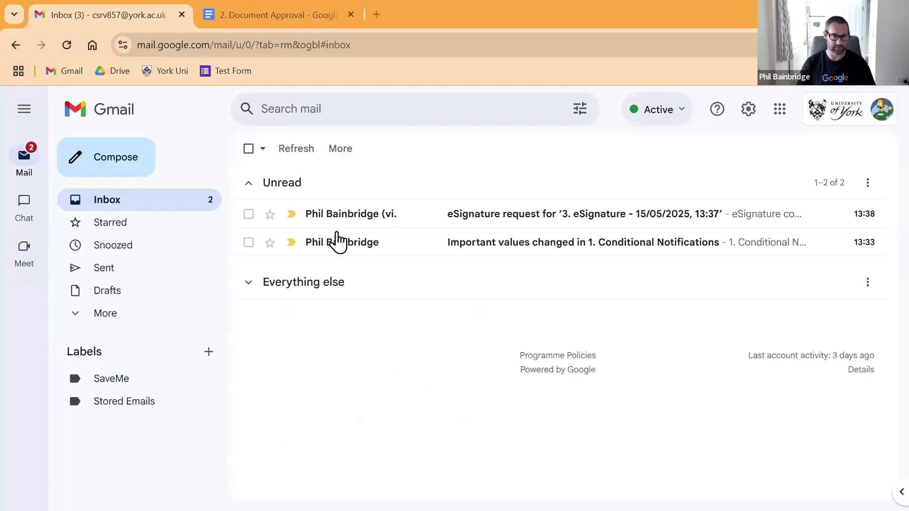
pyautogui.click(518, 226)
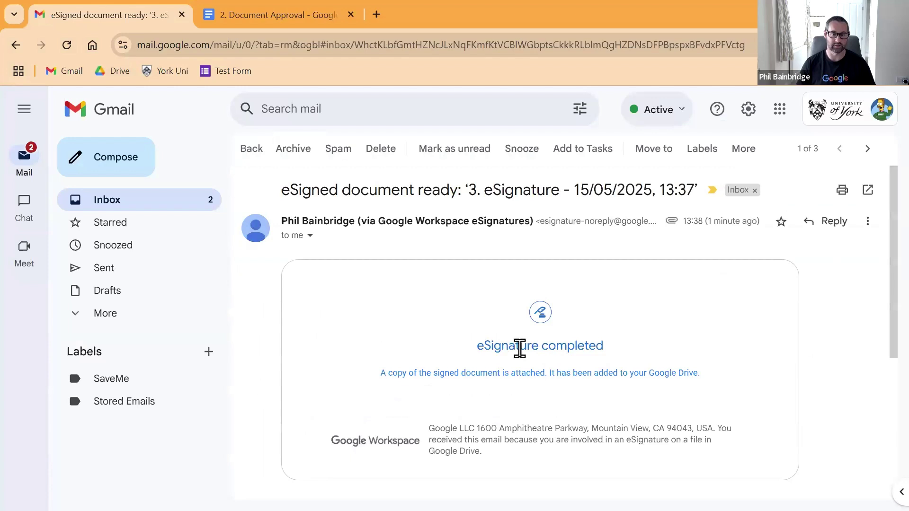
pyautogui.scroll(-3, 519, 349)
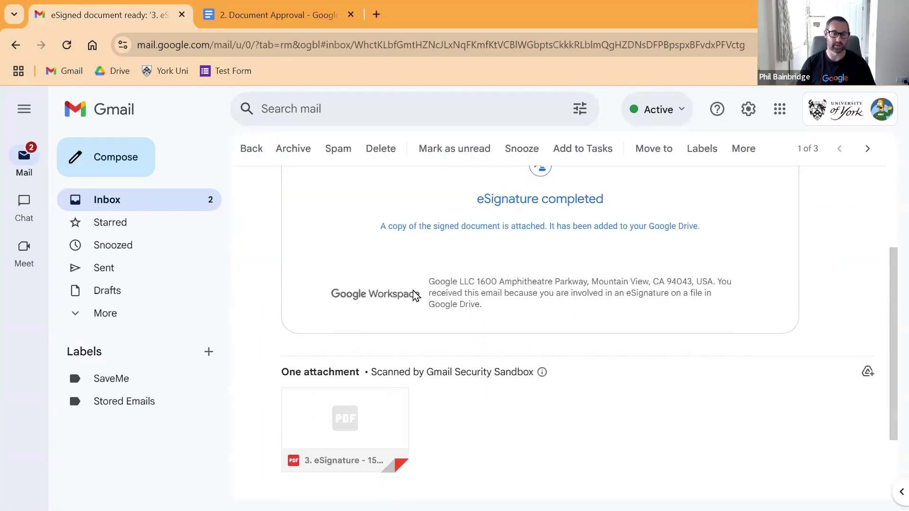
pyautogui.scroll(-2, 414, 291)
pyautogui.moveTo(327, 320)
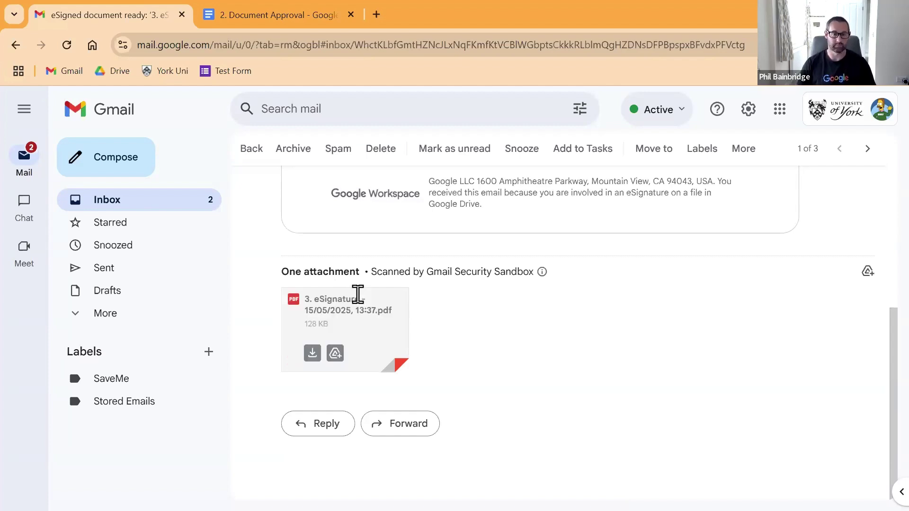
pyautogui.scroll(5, 359, 303)
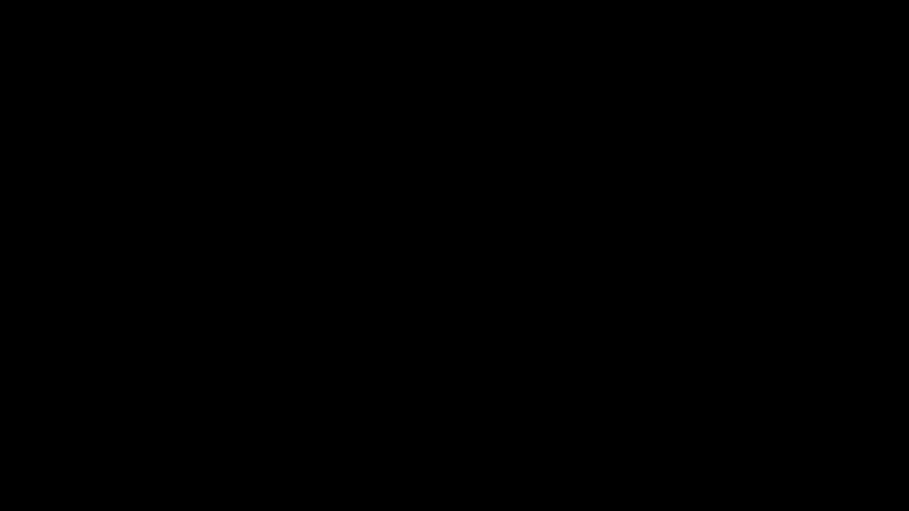